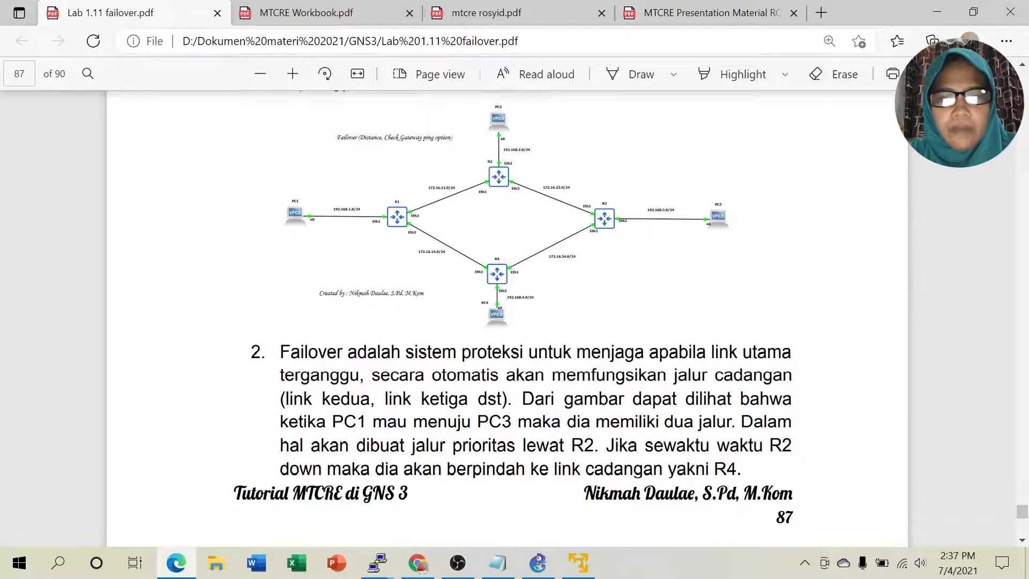
Step: Scroll the failover PDF past the page 87 diagram to page 88's R3 route configuration
scroll(703, 378, down, 3)
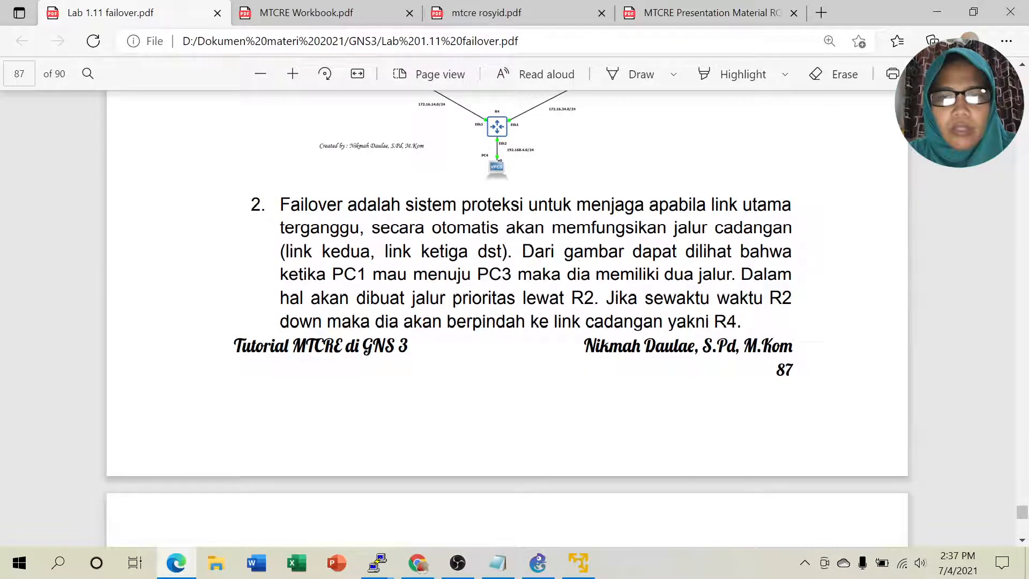
scroll(485, 231, up, 3)
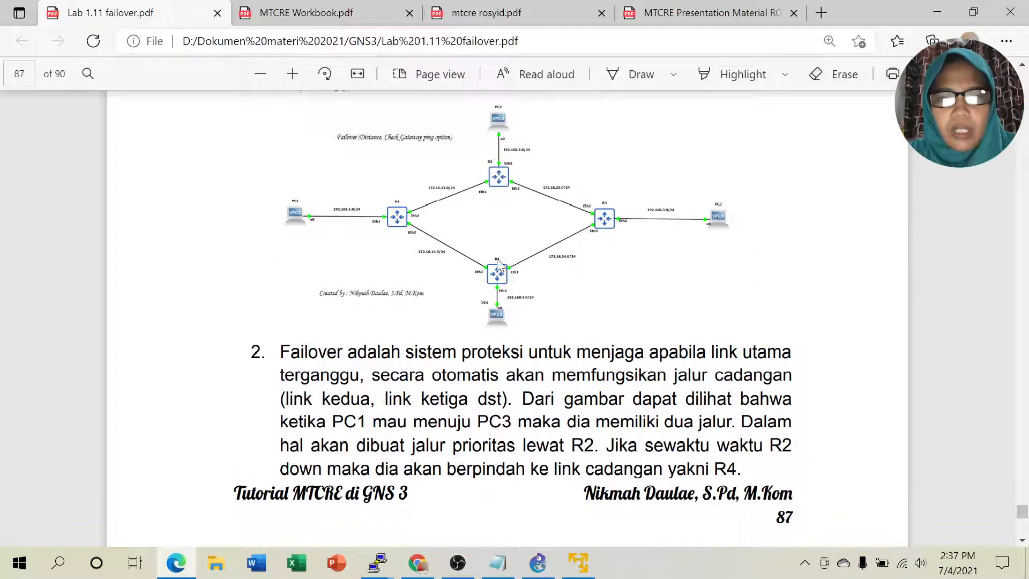
scroll(555, 322, down, 9)
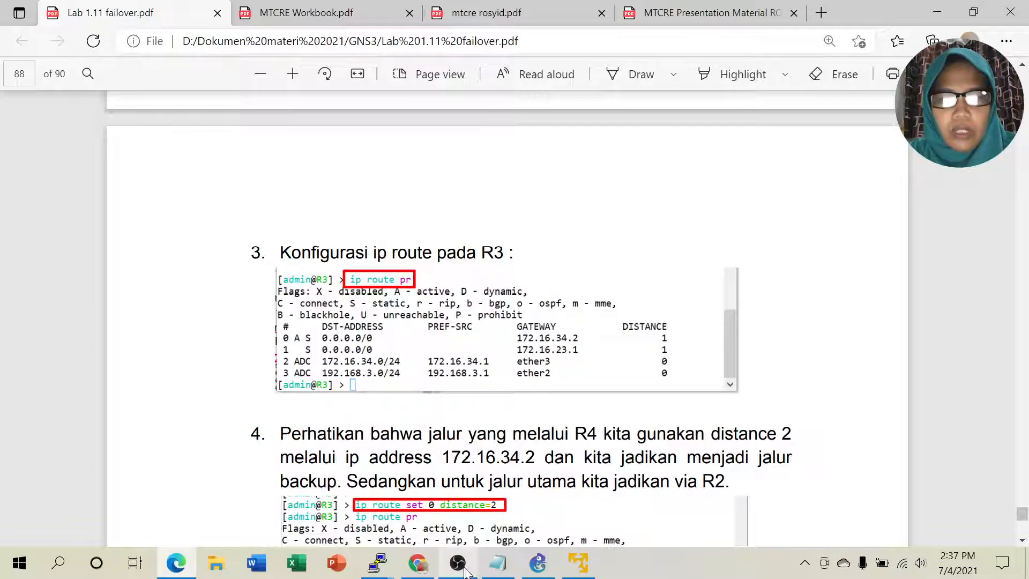
Step: Print R3's route table and note the active default route via 172.16.34.2
mouse_move(378, 563)
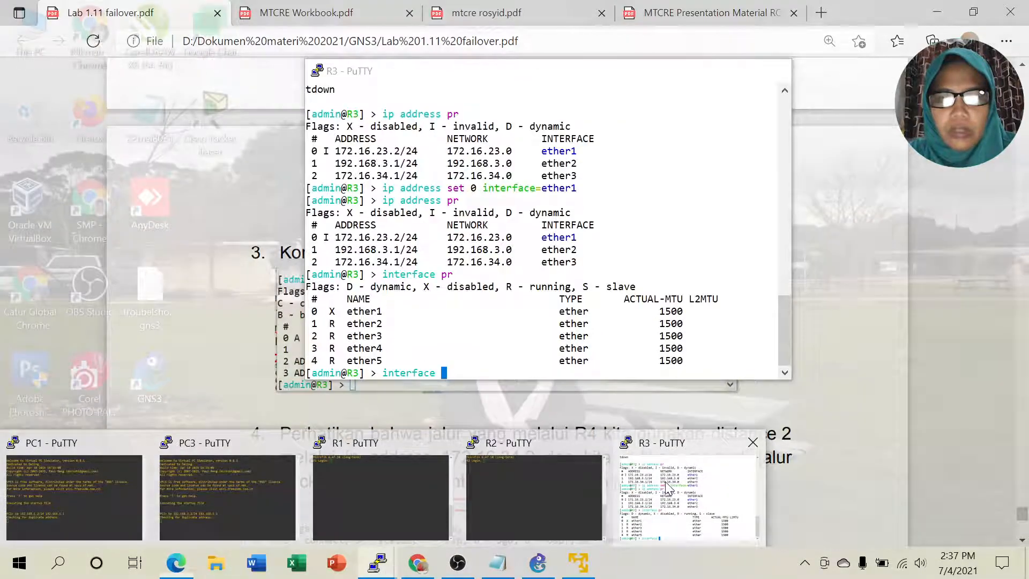
click(719, 495)
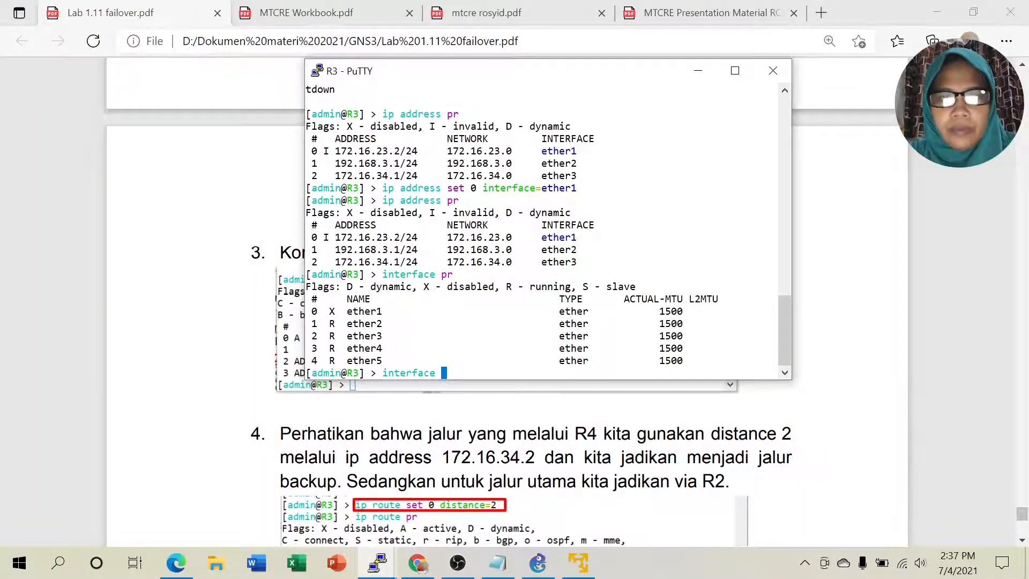
key(BackSpace)
key(BackSpace)
key(BackSpace)
key(BackSpace)
key(BackSpace)
key(BackSpace)
key(BackSpace)
key(BackSpace)
key(BackSpace)
key(BackSpace)
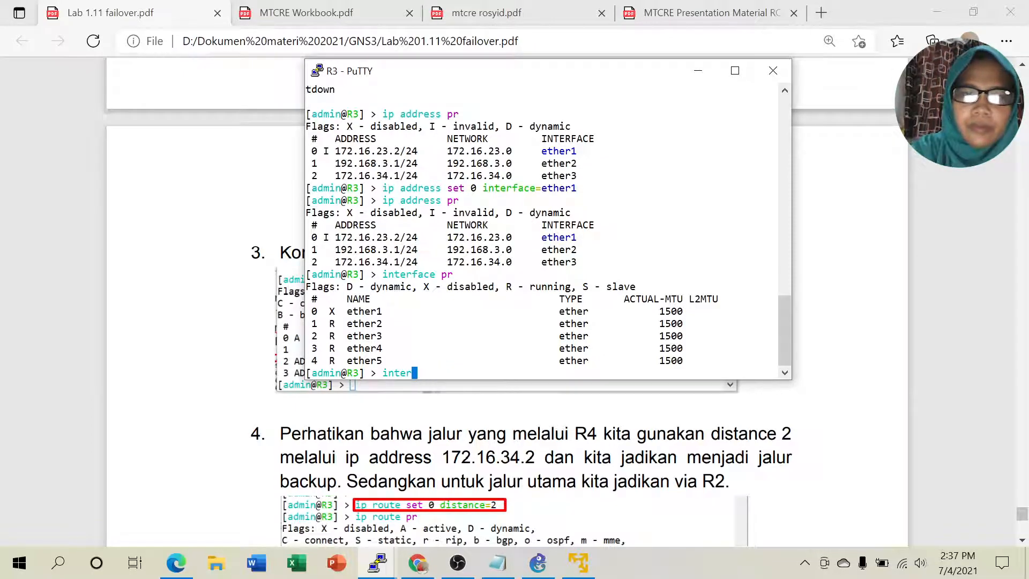
text(ip route )
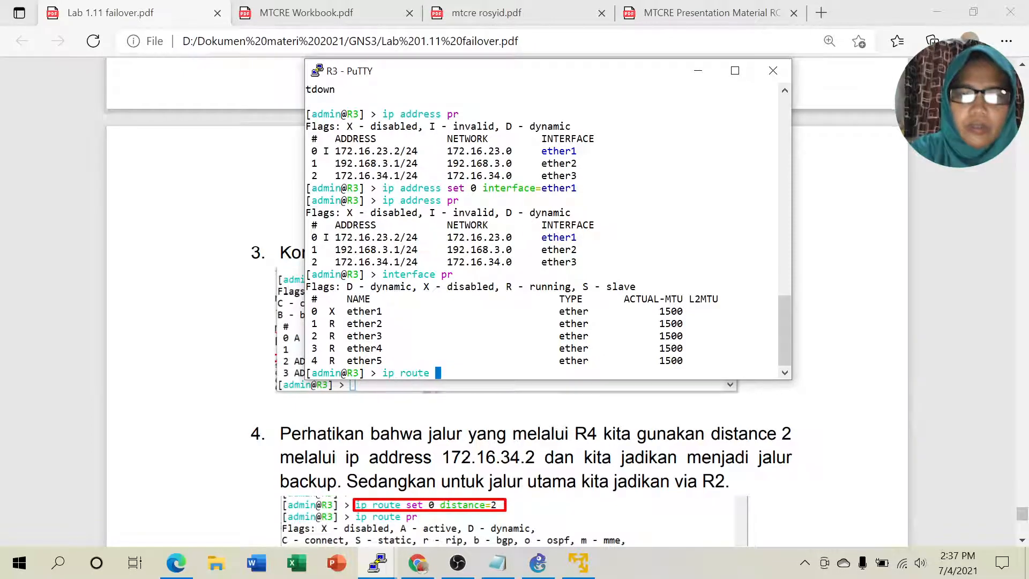
text(pr)
key(Return)
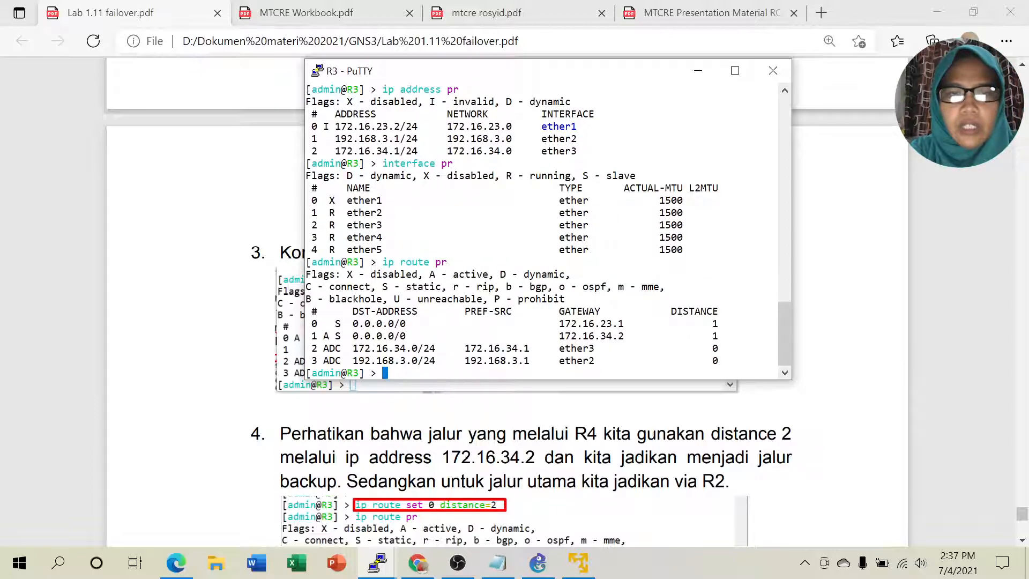
drag(318, 335, 777, 336)
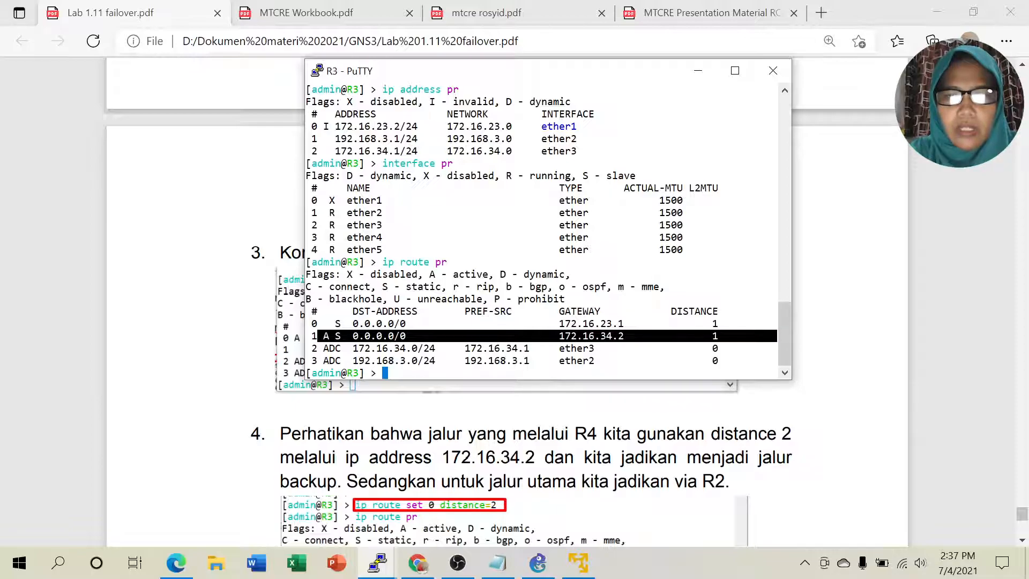
click(761, 337)
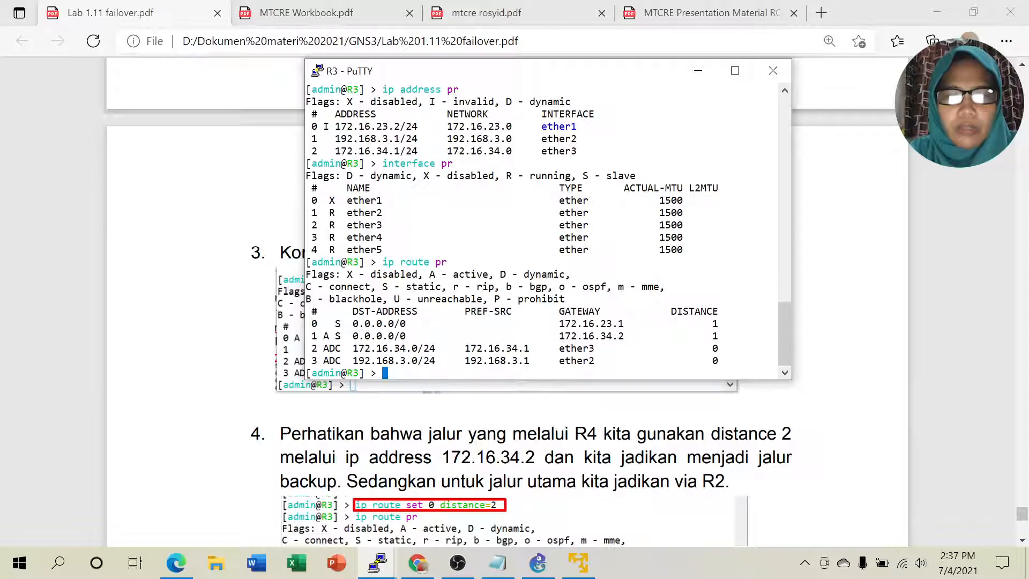
drag(382, 262, 681, 361)
click(681, 361)
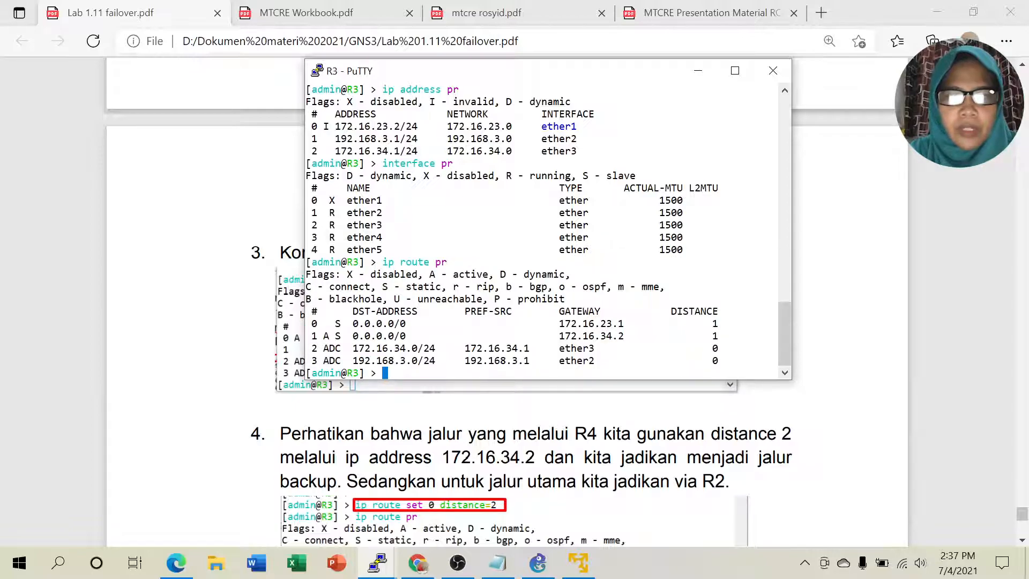
Step: List R3's IP addresses, spotting 172.16.23.2/24 on ether1 marked invalid
key(Return)
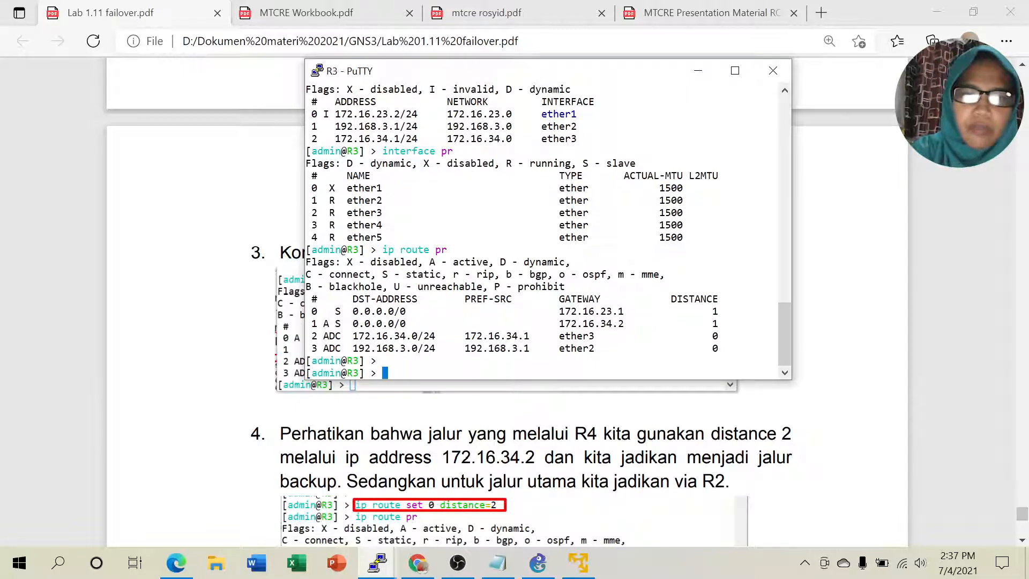
text(ip address )
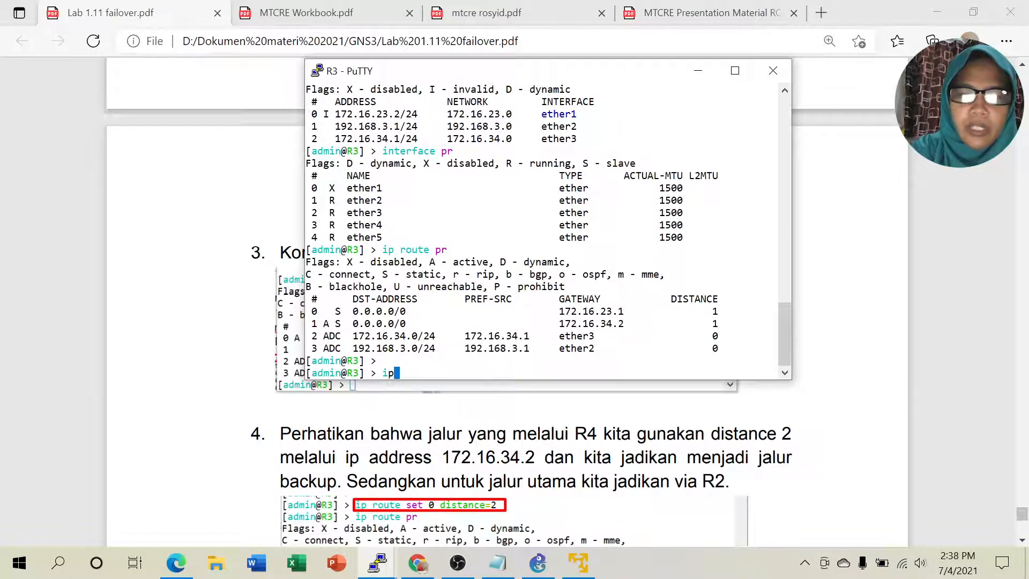
text(pr)
key(Return)
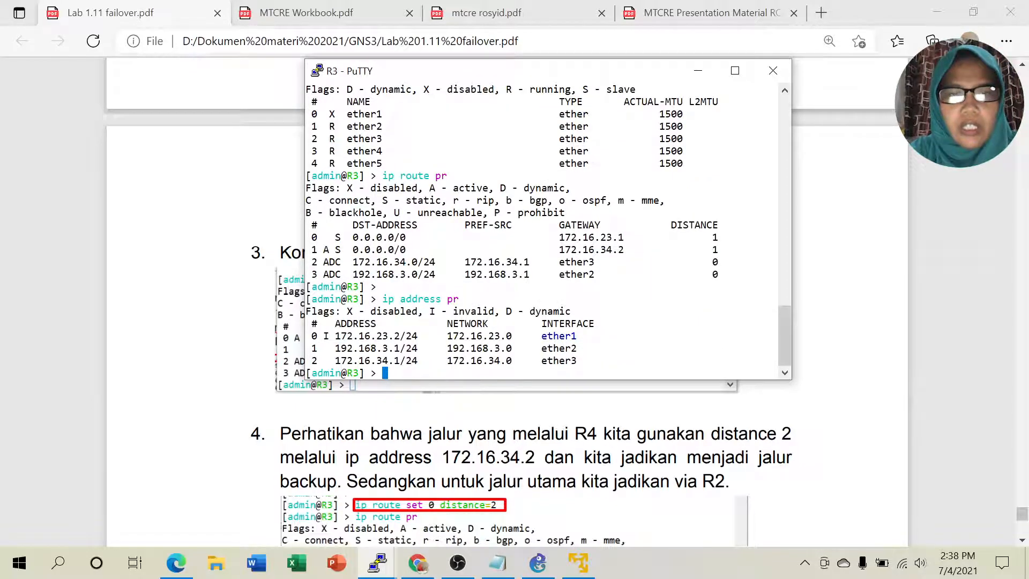
drag(318, 336, 777, 336)
click(416, 328)
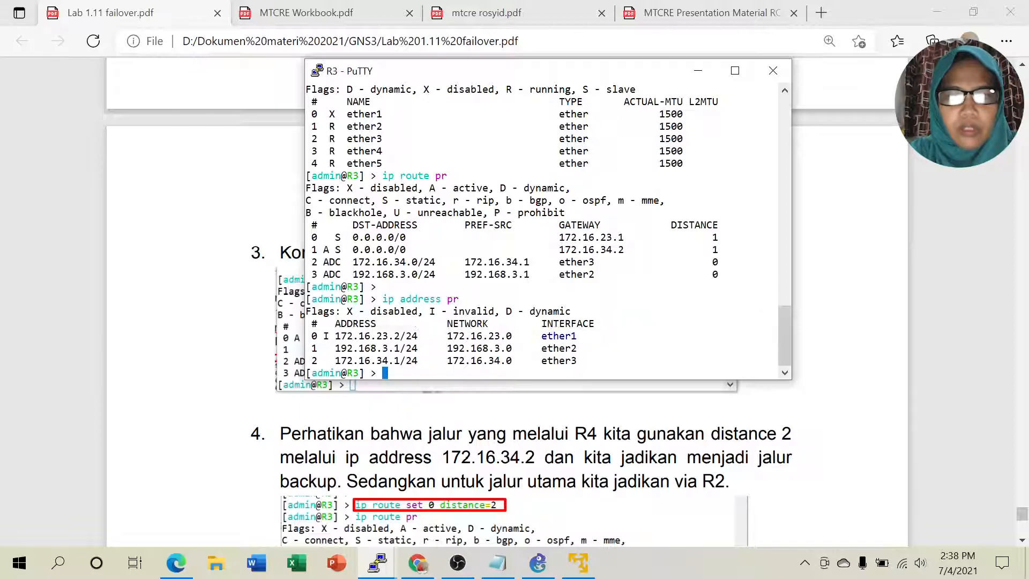
text(interface)
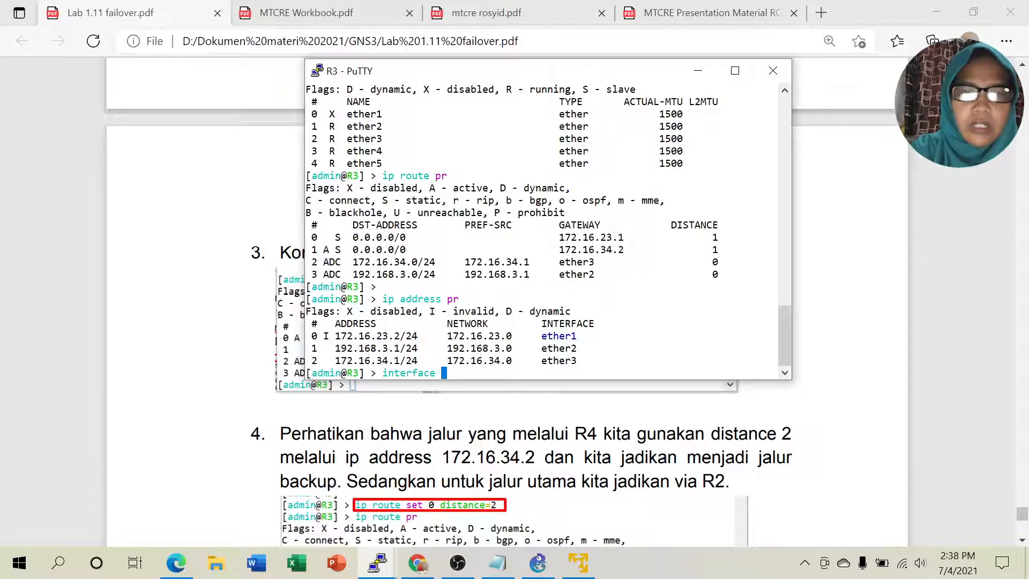
Step: Print R3's interface lists and interfaces, finding ether1 disabled
text(list )
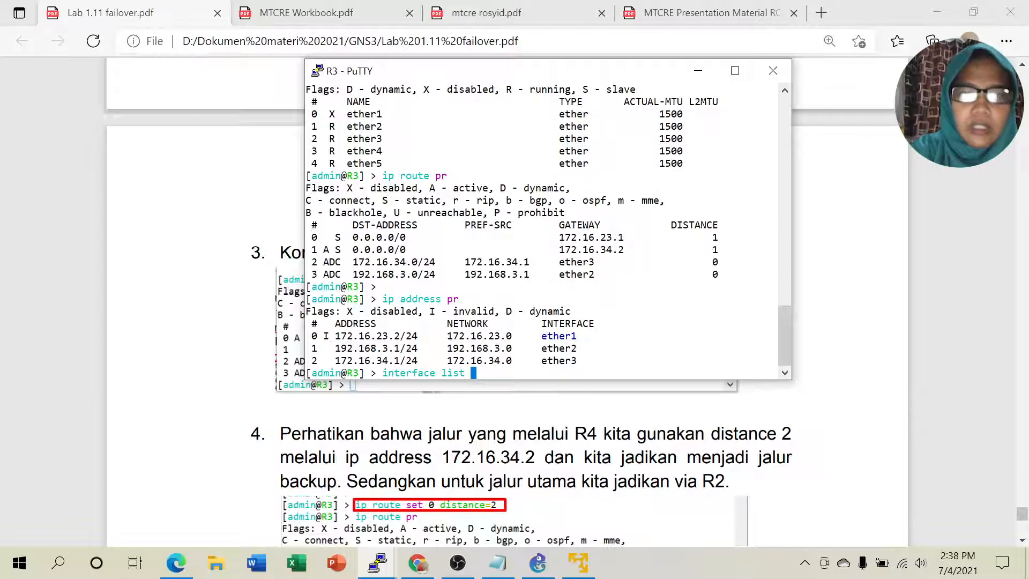
text(pr)
key(Return)
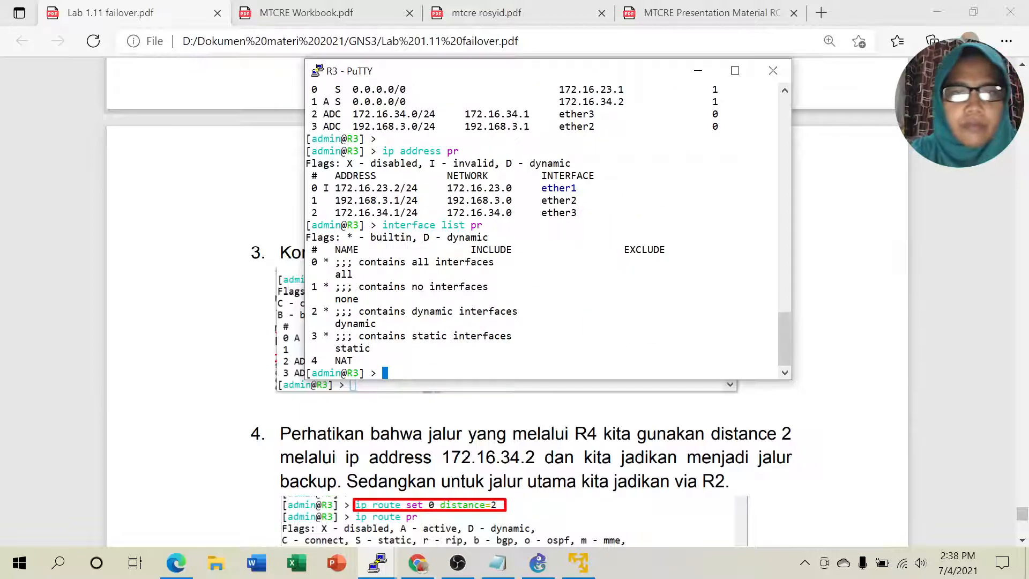
text(interface pr)
key(Return)
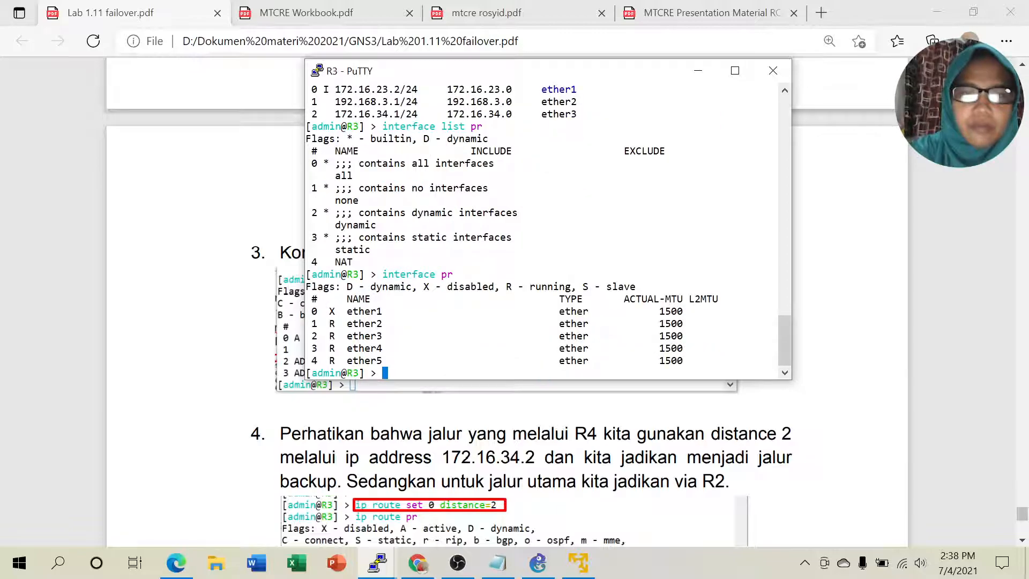
drag(324, 311, 372, 311)
Step: Enable ether1 on R3 with 'interface enable 0'
text(int)
key(Tab)
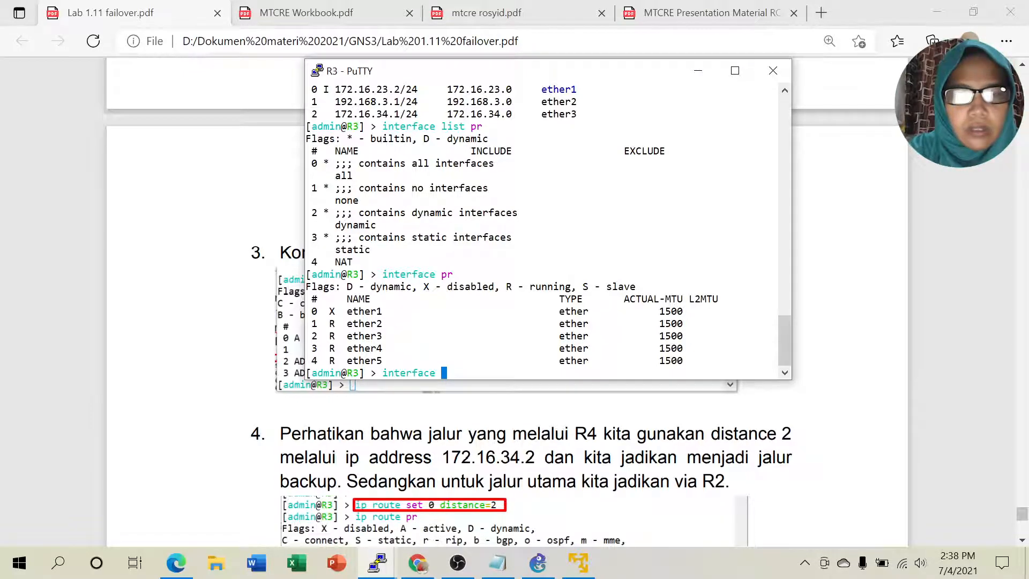
text(set )
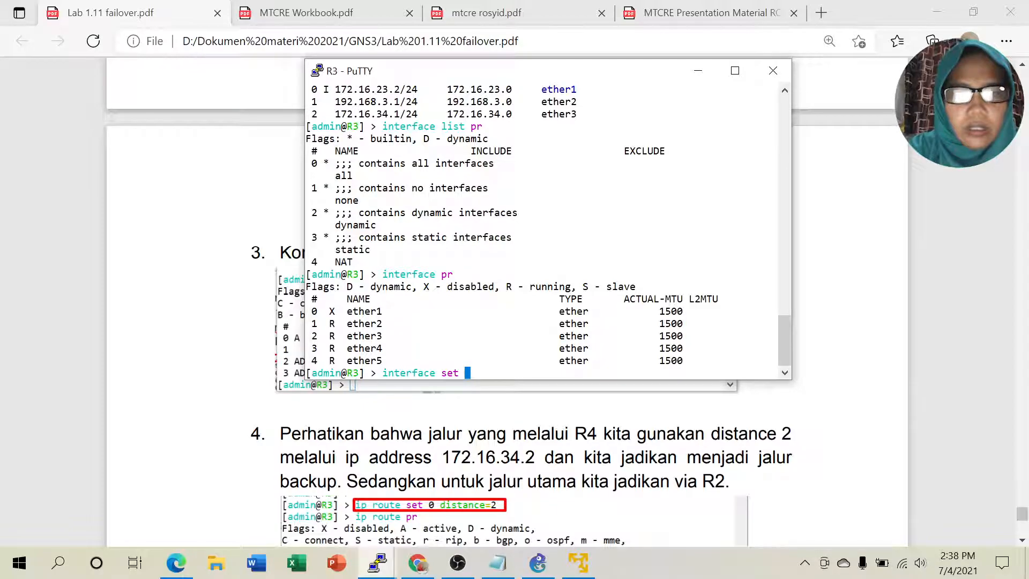
text(0 co)
key(Tab)
key(BackSpace)
key(BackSpace)
key(BackSpace)
key(BackSpace)
key(BackSpace)
key(BackSpace)
key(BackSpace)
key(BackSpace)
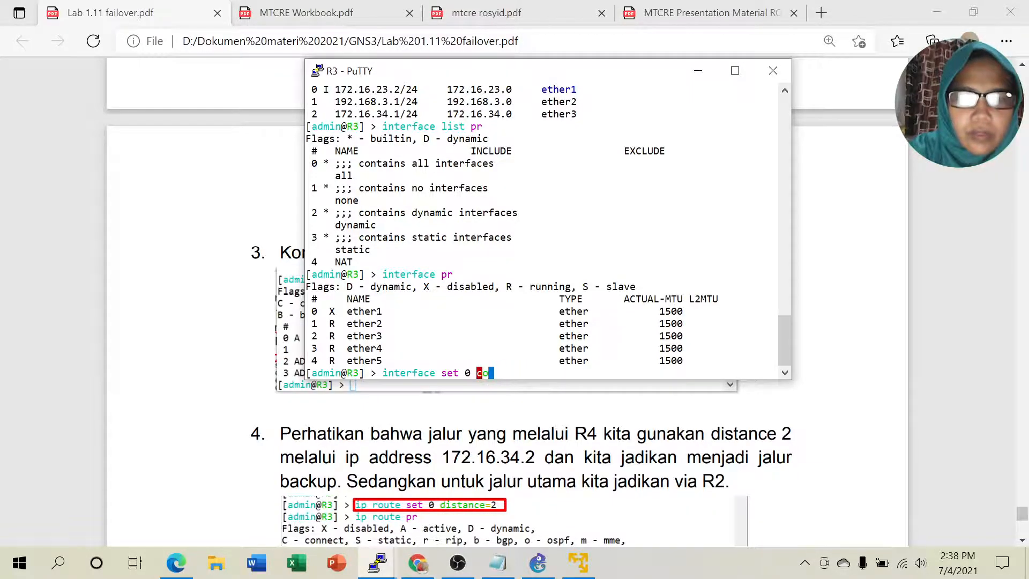
key(BackSpace)
key(BackSpace)
key(BackSpace)
key(BackSpace)
key(BackSpace)
key(BackSpace)
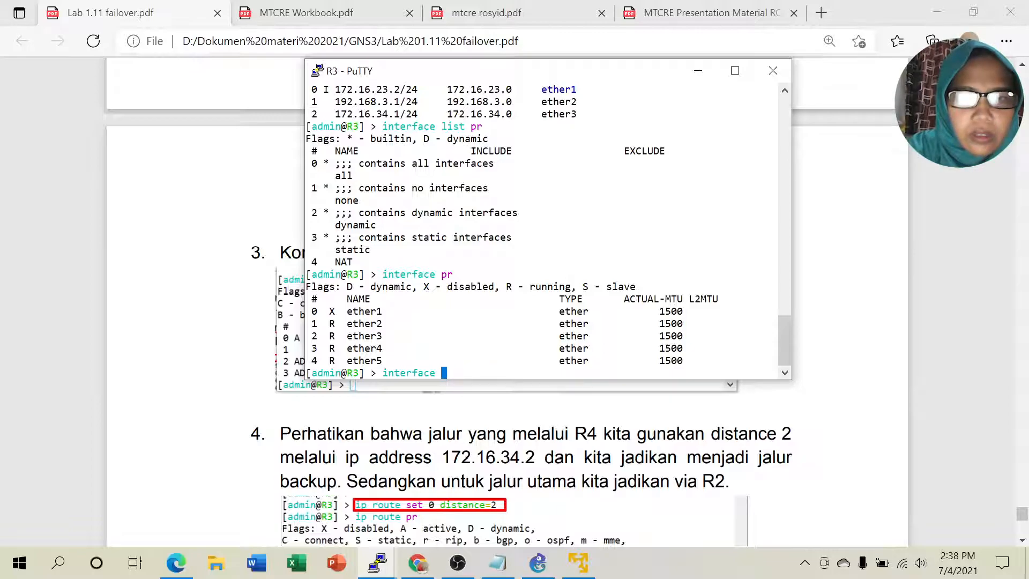
text(enable )
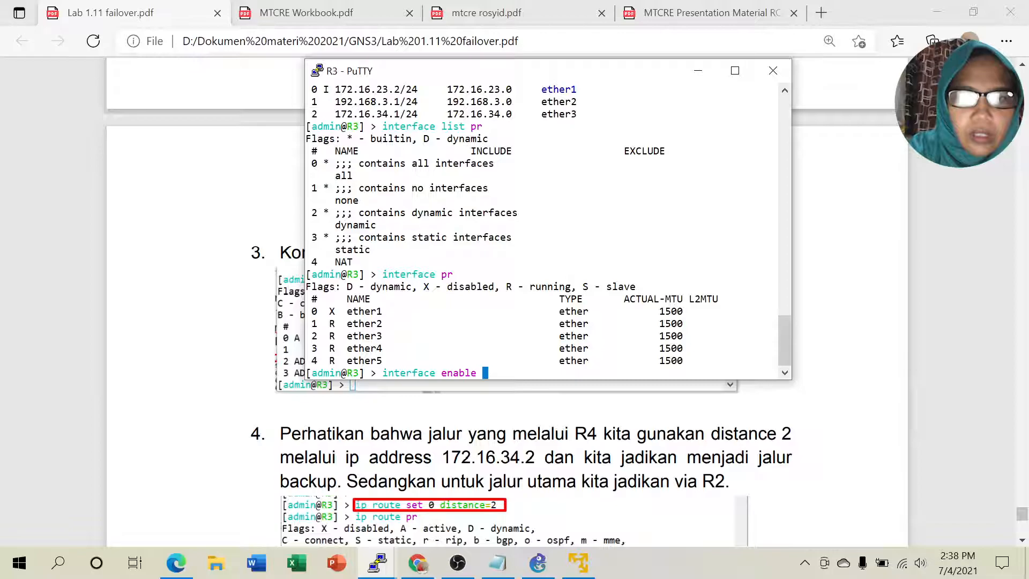
text(0)
key(Return)
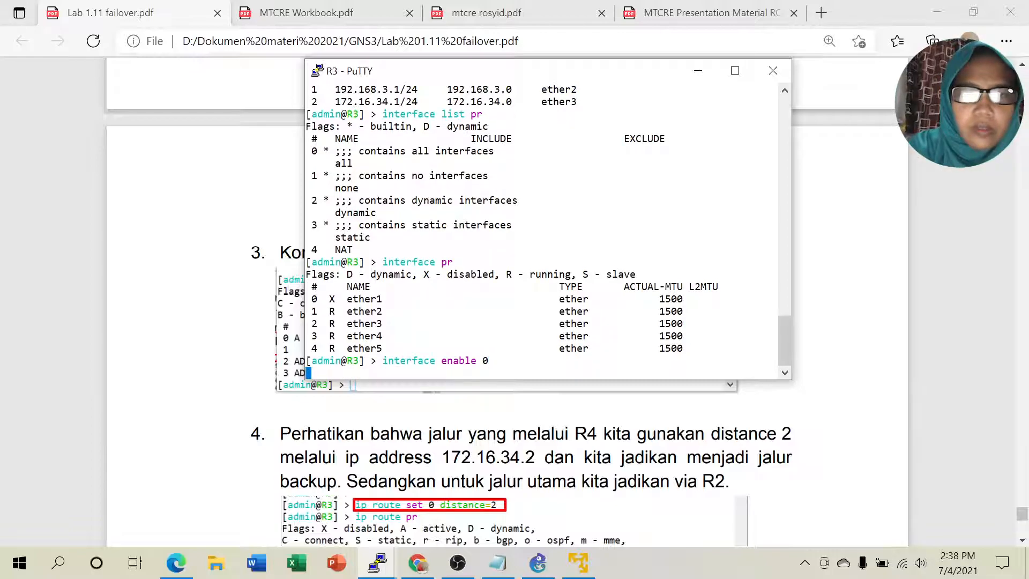
Step: Confirm ether1 is running and the default route via 172.16.23.1 is now active
text(interface )
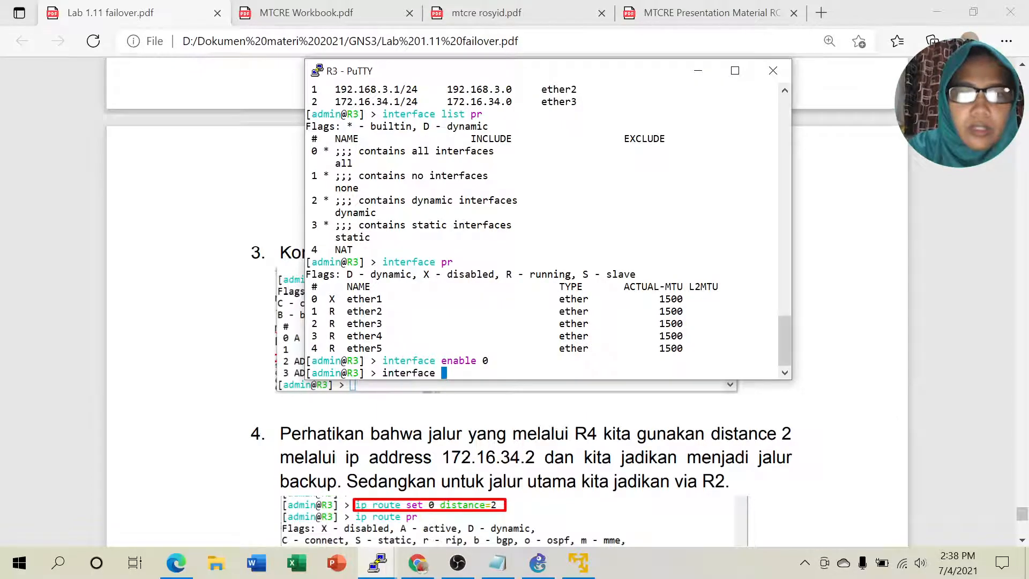
text(pr)
key(Return)
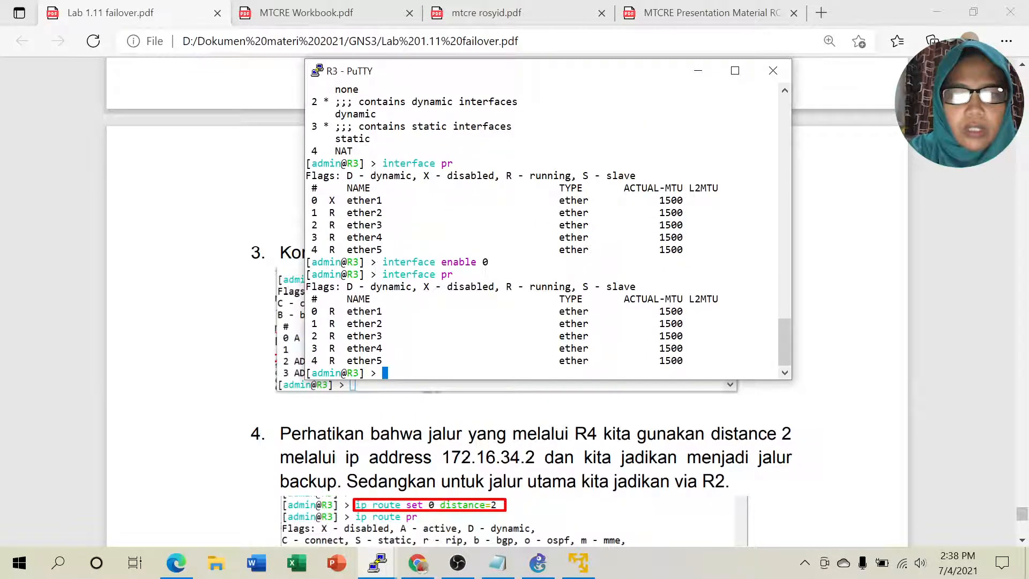
text(i)
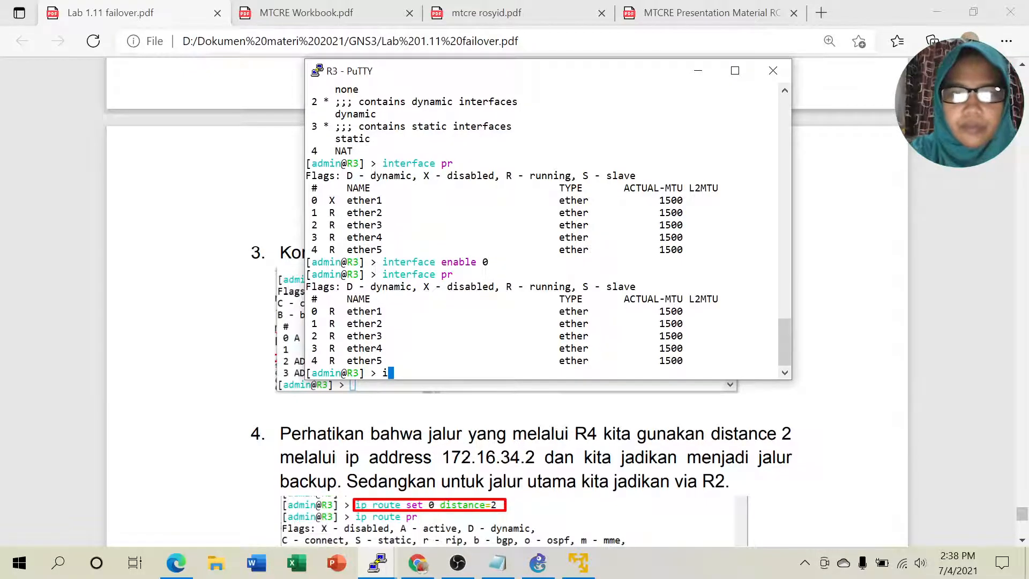
text(p route pr)
key(Return)
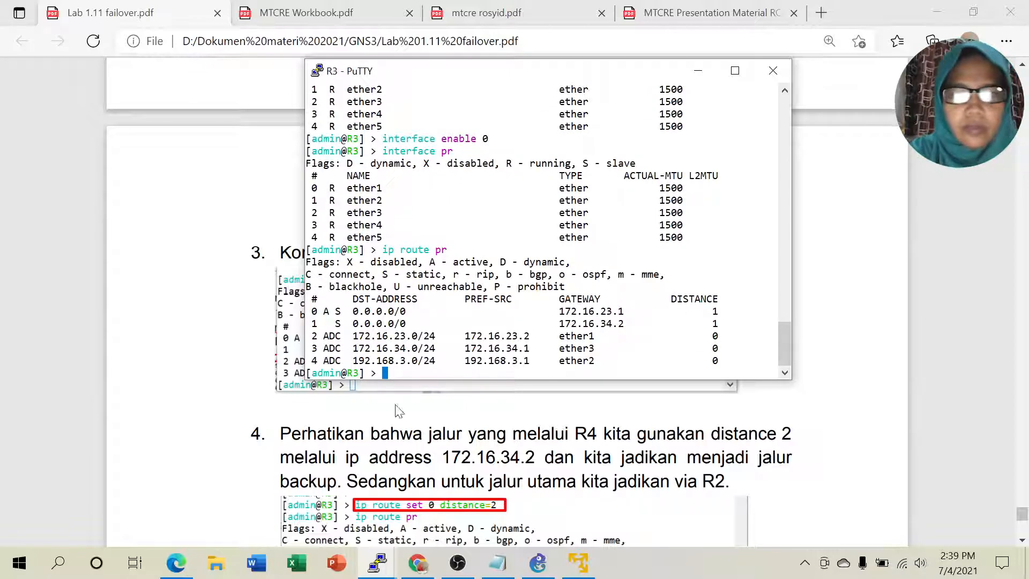
Step: Select routers R2 and R4 on the GNS3 canvas, then return to the failover PDF
click(537, 563)
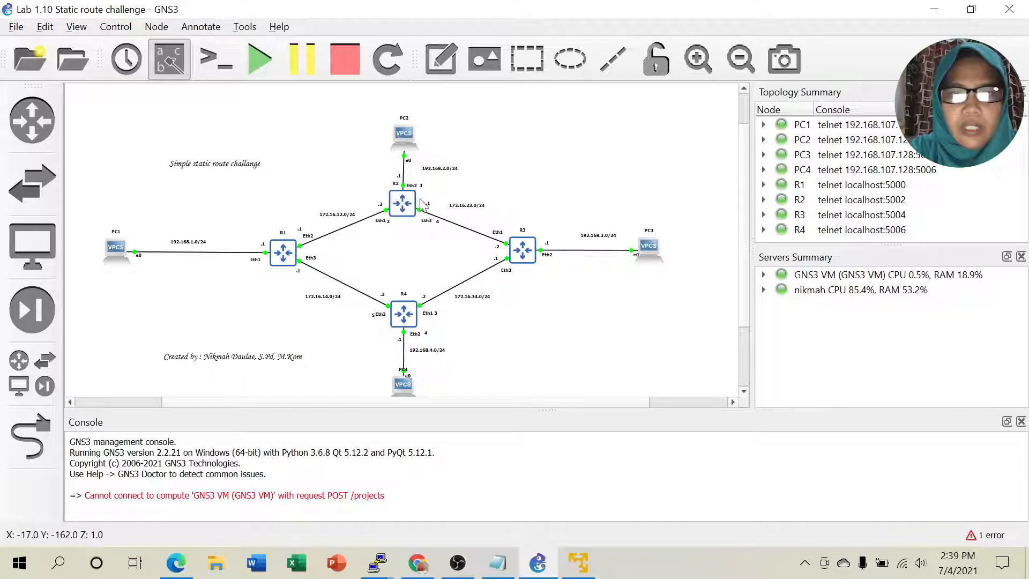
click(395, 205)
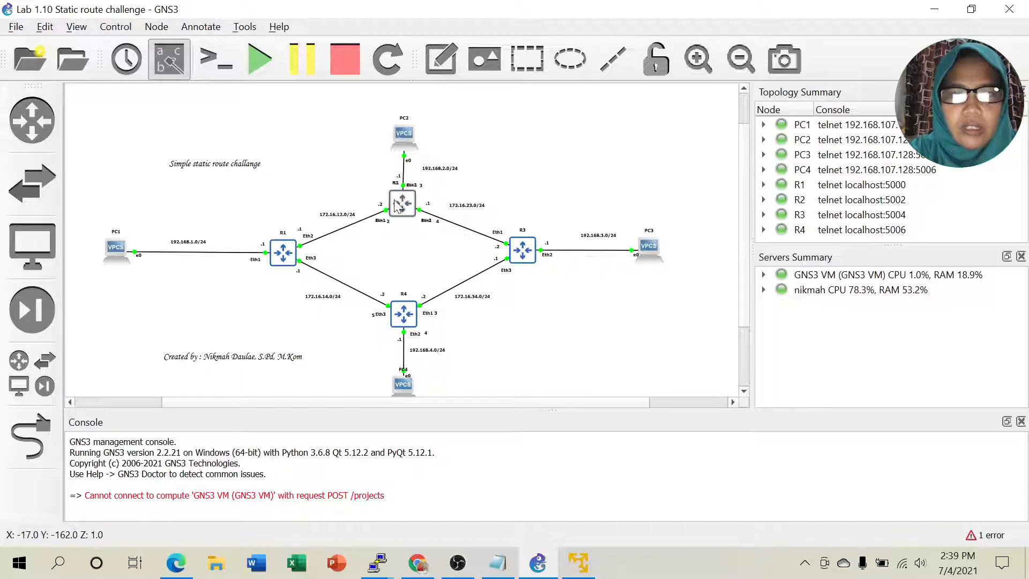
click(408, 322)
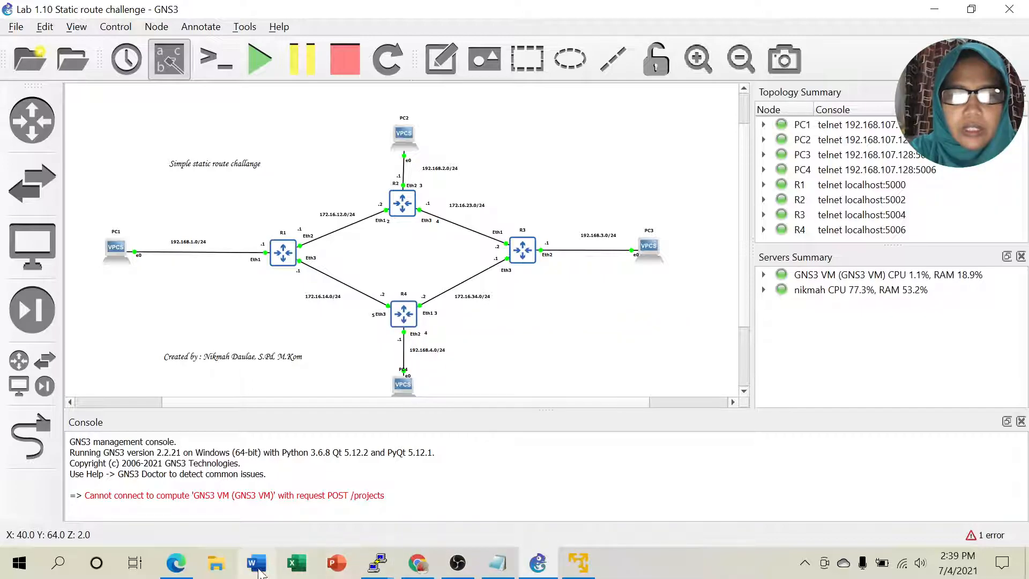
click(175, 562)
scroll(538, 351, down, 1)
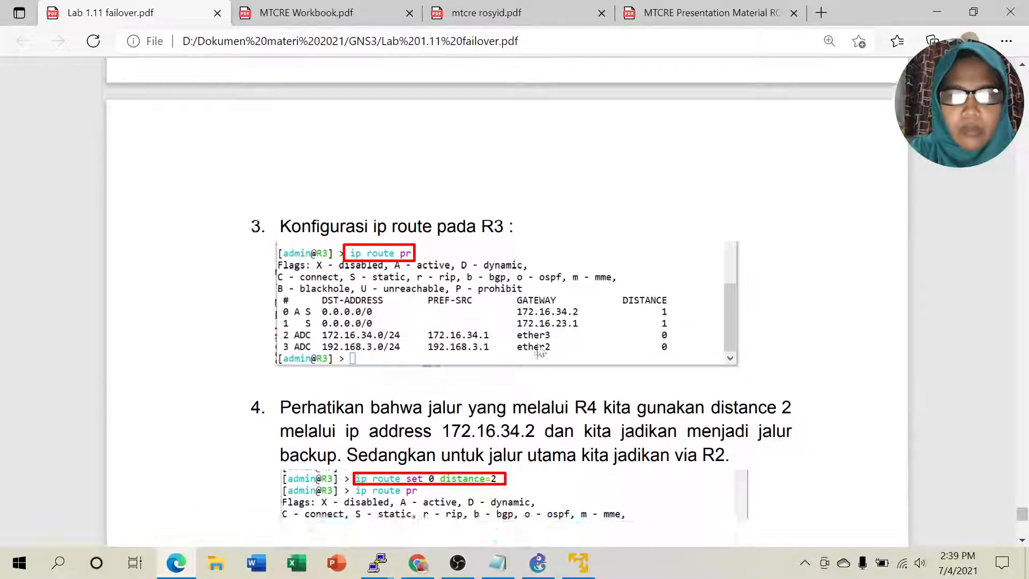
Step: Scroll the guide to step 4, where the 172.16.34.2 route gets distance 2
scroll(539, 351, down, 3)
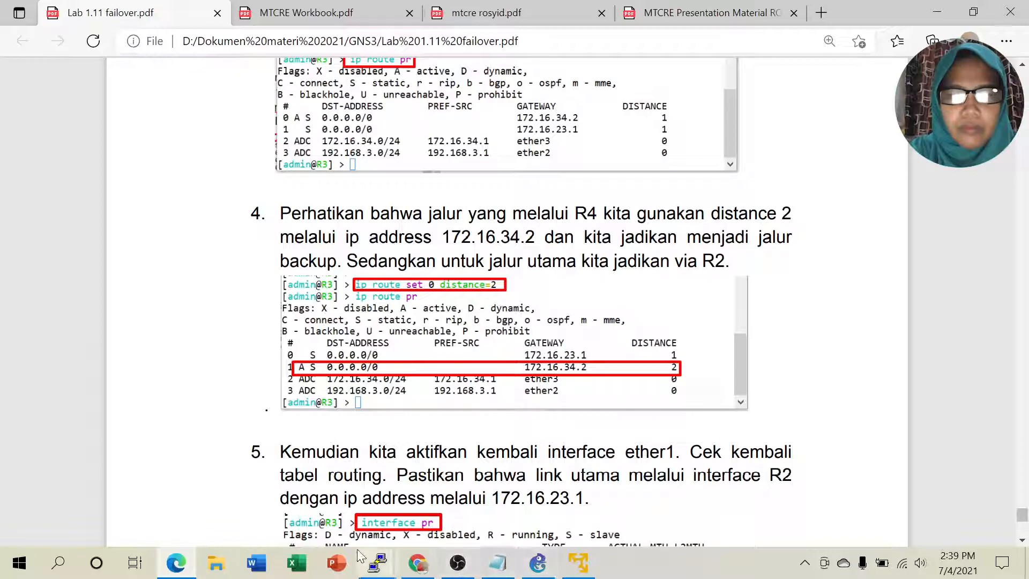
mouse_move(375, 564)
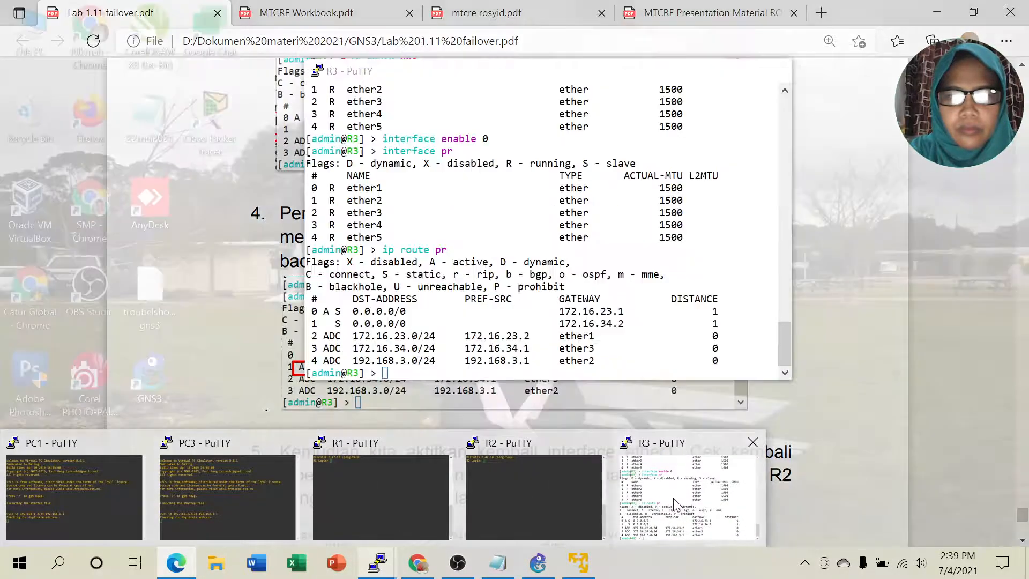
Step: Give R3's route 1 via 172.16.34.2 distance 2 with 'ip route set 1 distance=2'
click(673, 498)
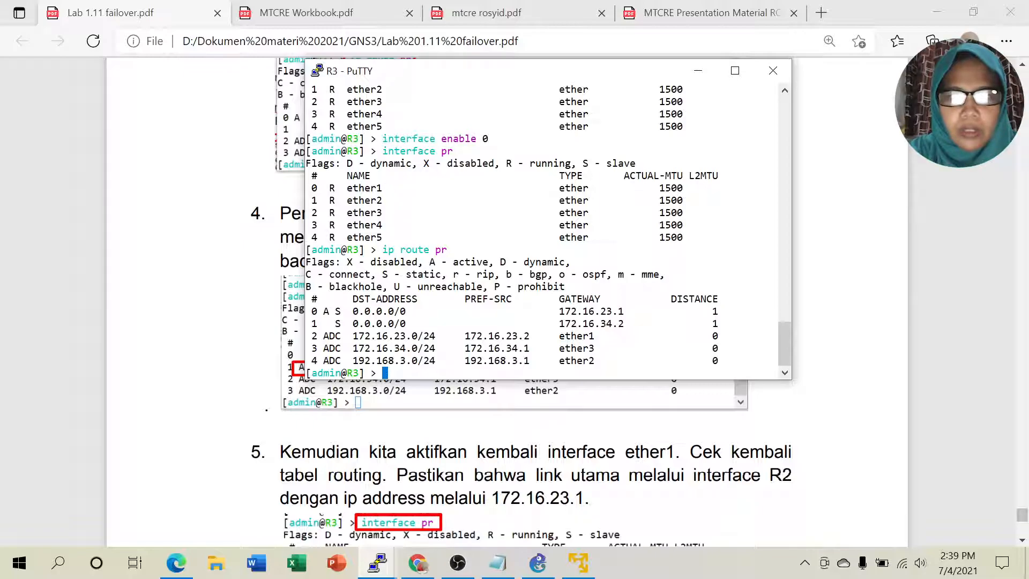
drag(378, 250, 453, 251)
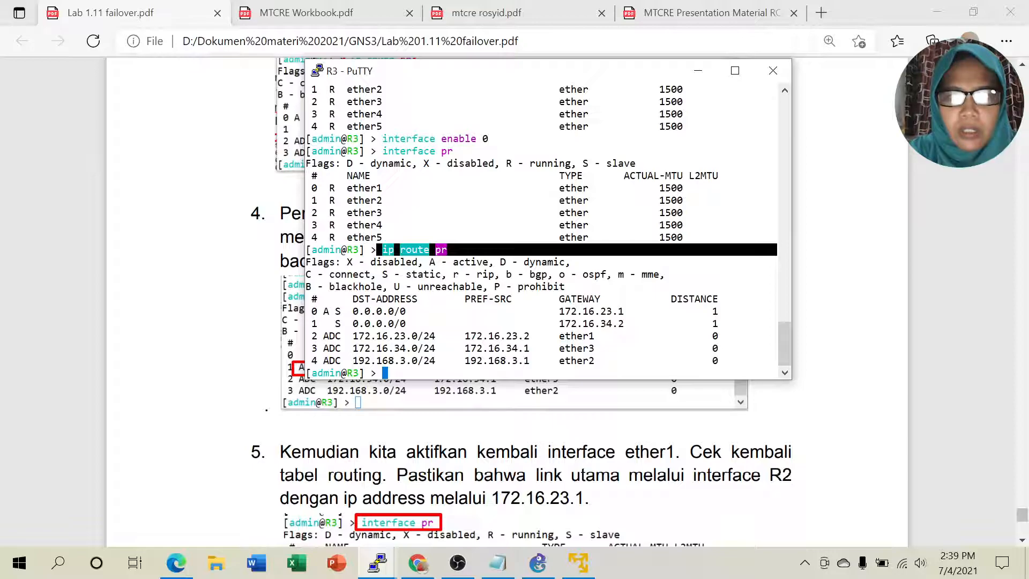
click(453, 251)
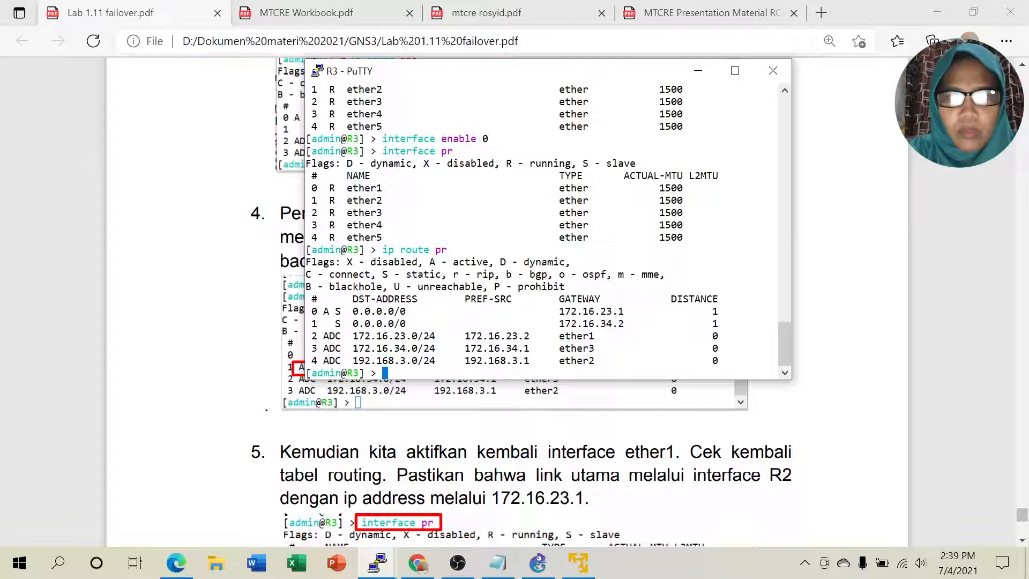
text(ip route )
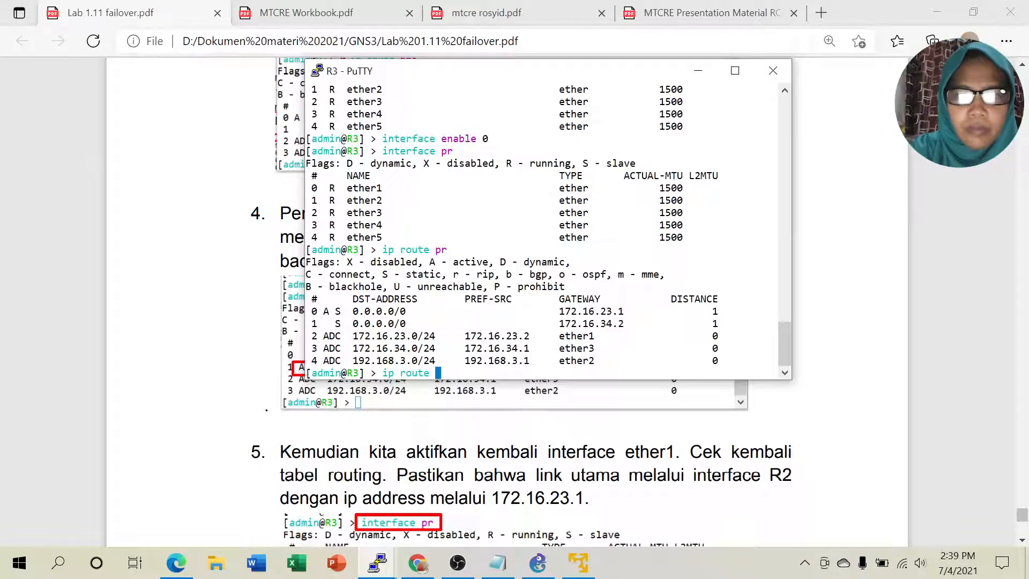
text(set )
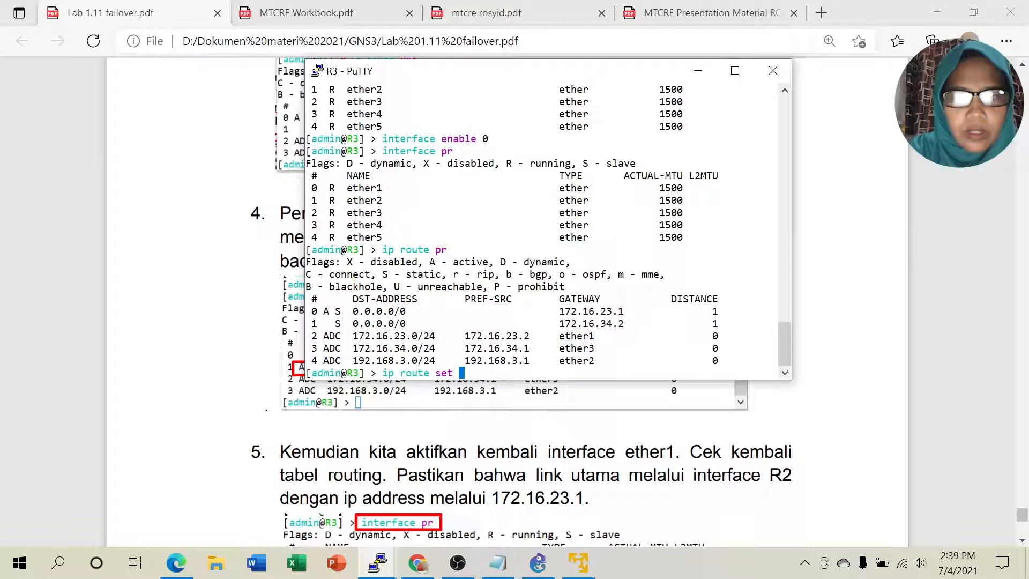
text(1 dist)
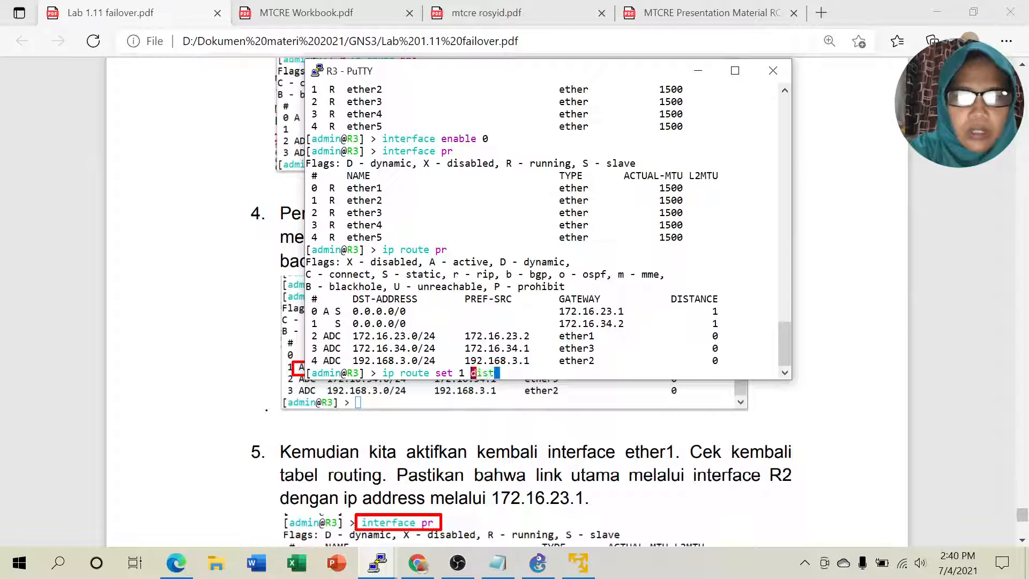
key(Tab)
text(2)
key(Return)
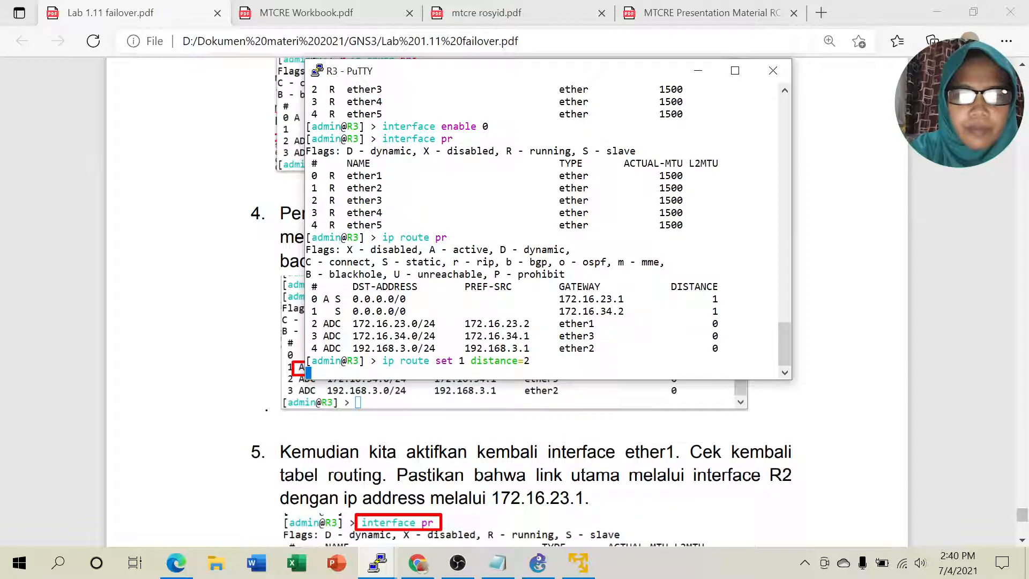
Step: Reprint the route table: 172.16.23.1 is active, 172.16.34.2 is the distance-2 backup
text(ip)
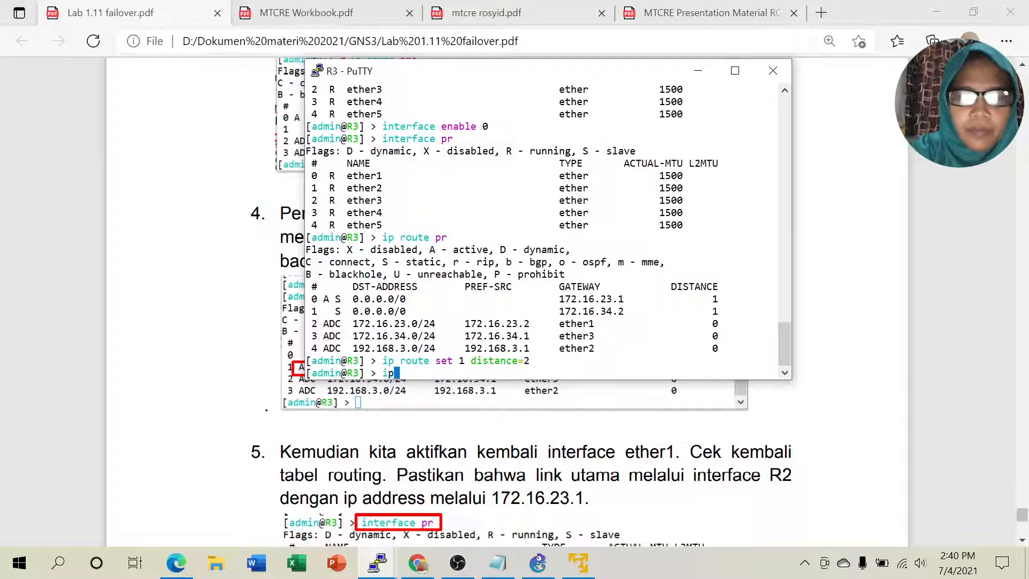
text( route pr)
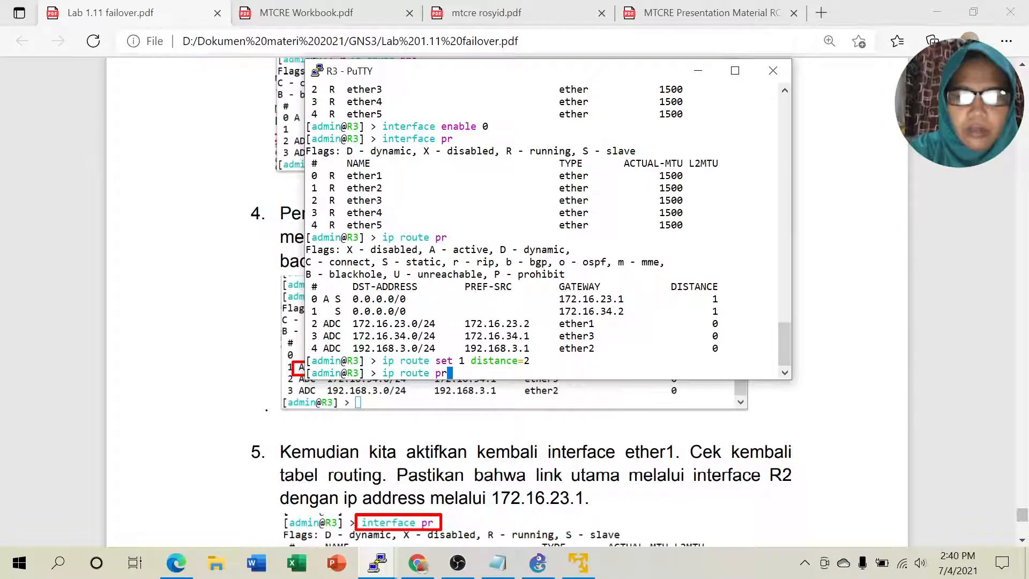
key(Return)
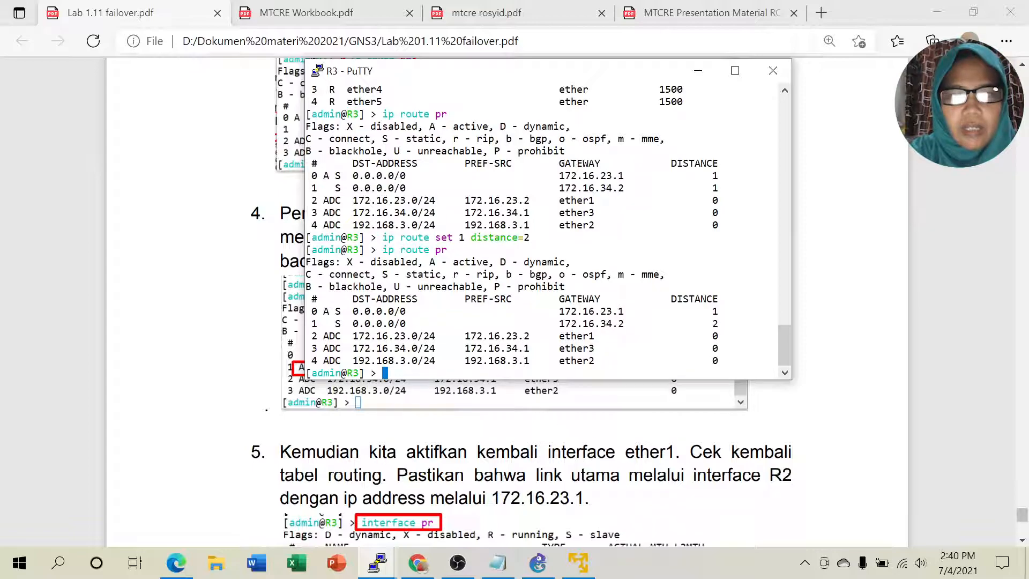
drag(323, 311, 719, 311)
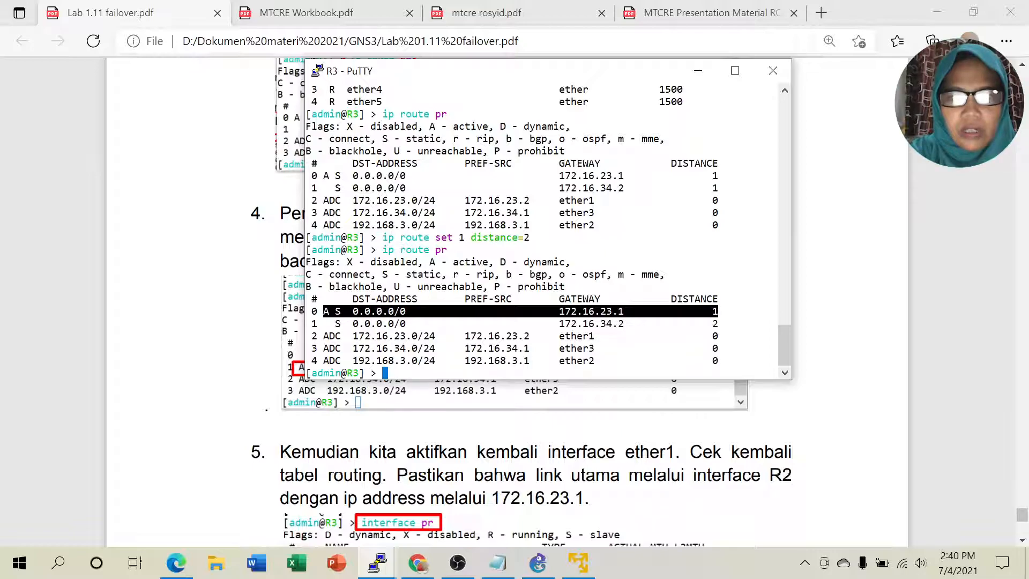
drag(554, 324, 718, 323)
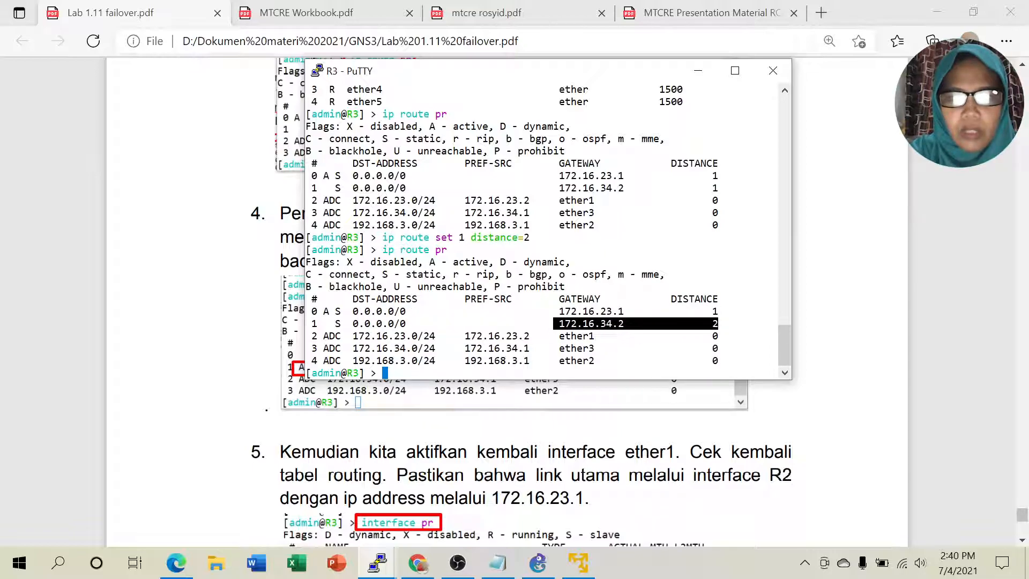
click(538, 563)
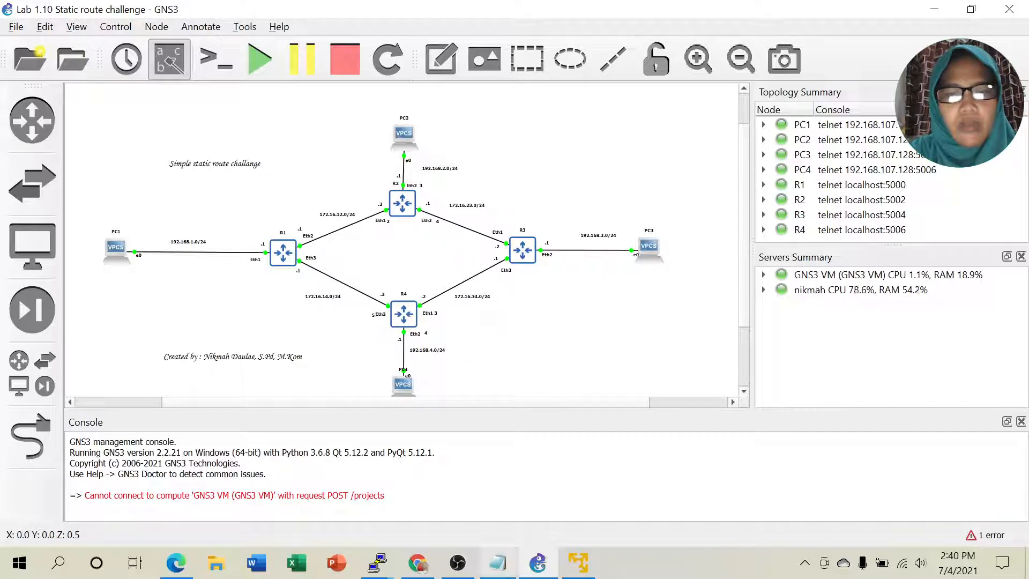
Step: Rename the topology title annotation to 'Failover (distance Check gateway ping)'
click(502, 564)
scroll(557, 258, up, 10)
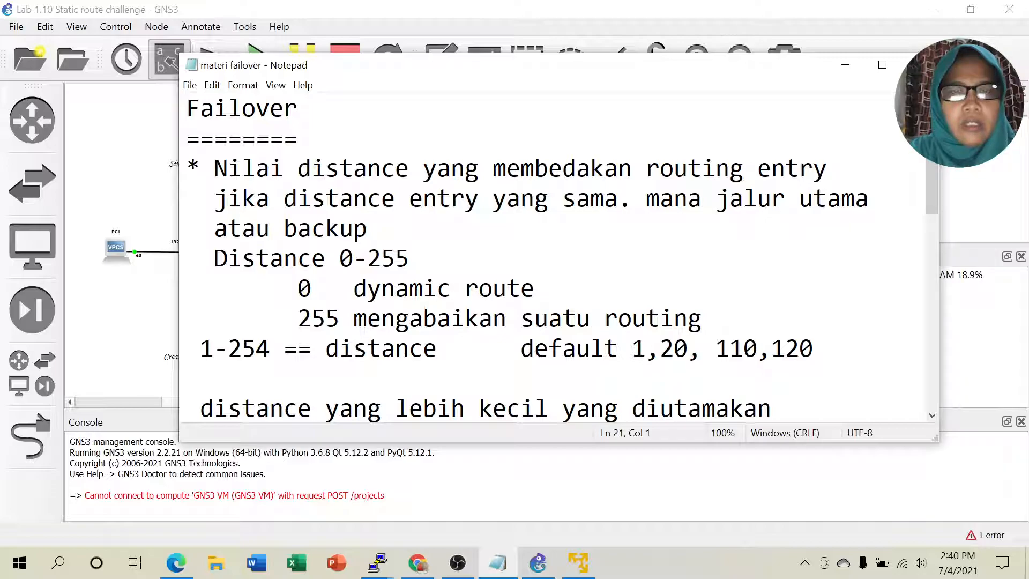
click(539, 555)
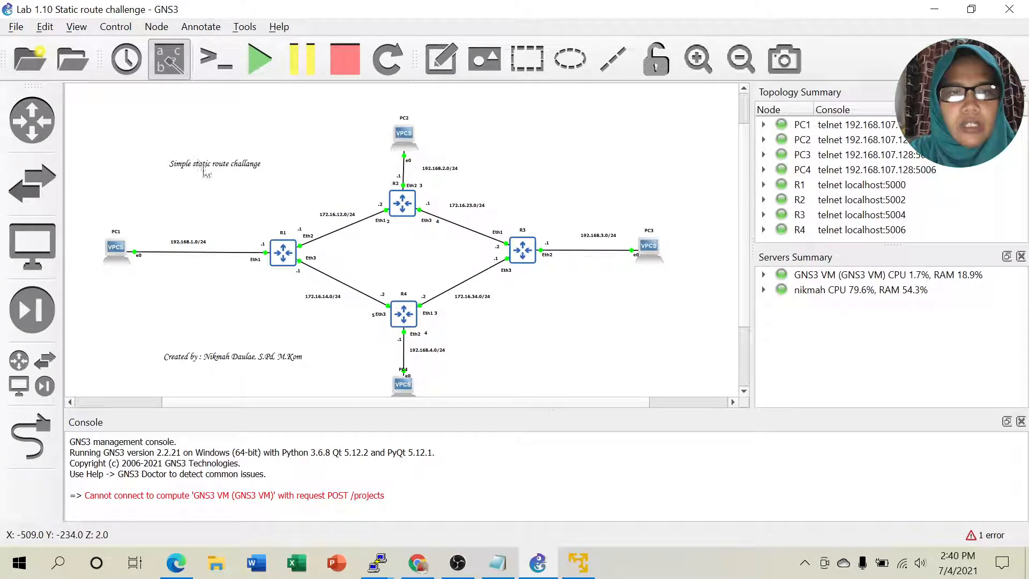
click(193, 171)
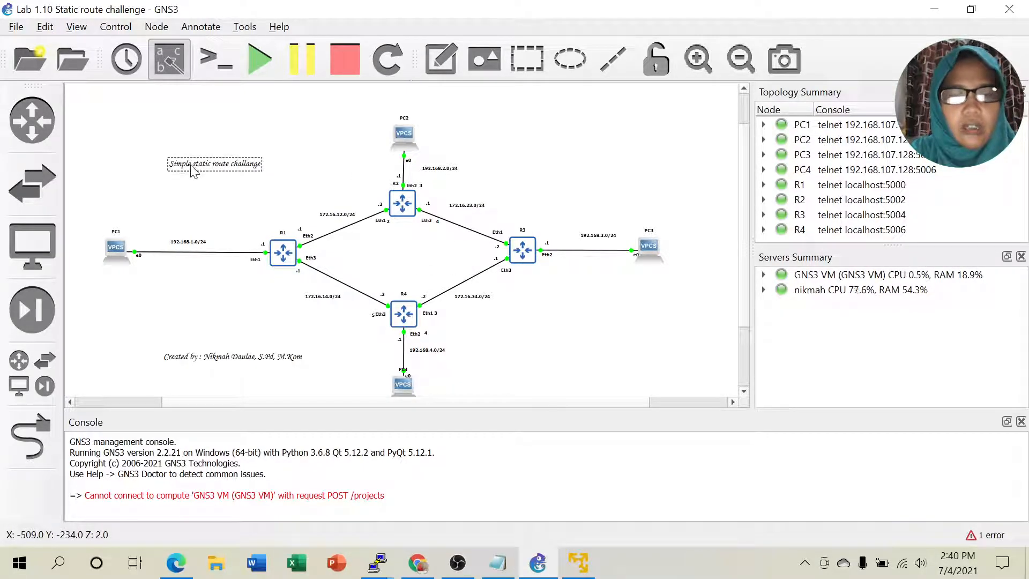
right_click(194, 171)
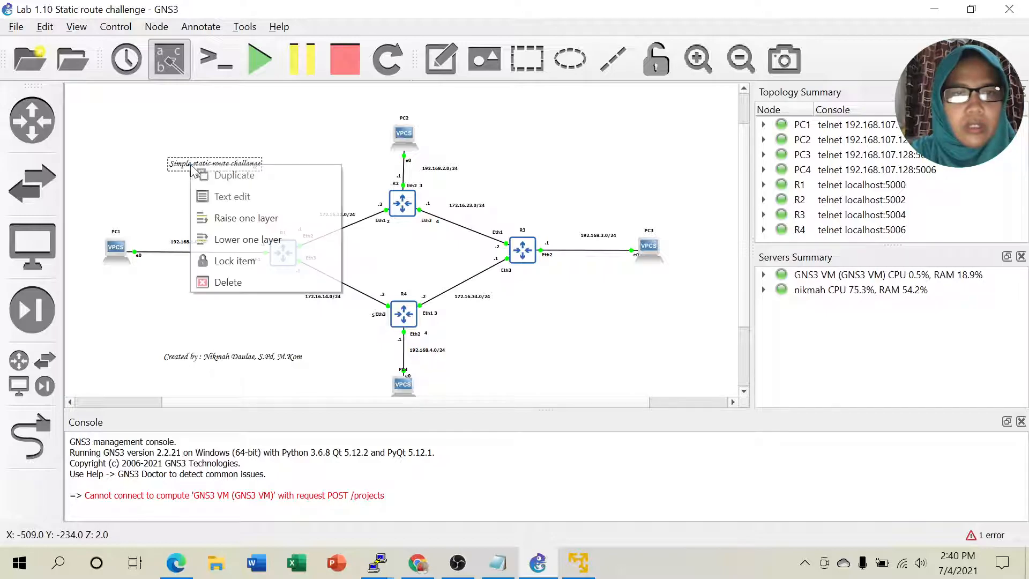
click(224, 193)
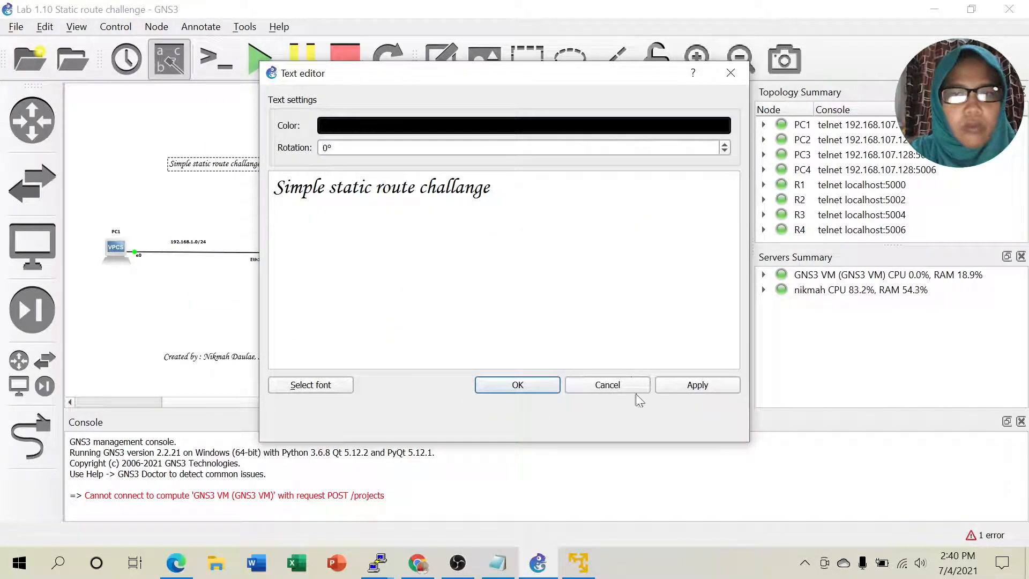
click(607, 385)
double_click(224, 161)
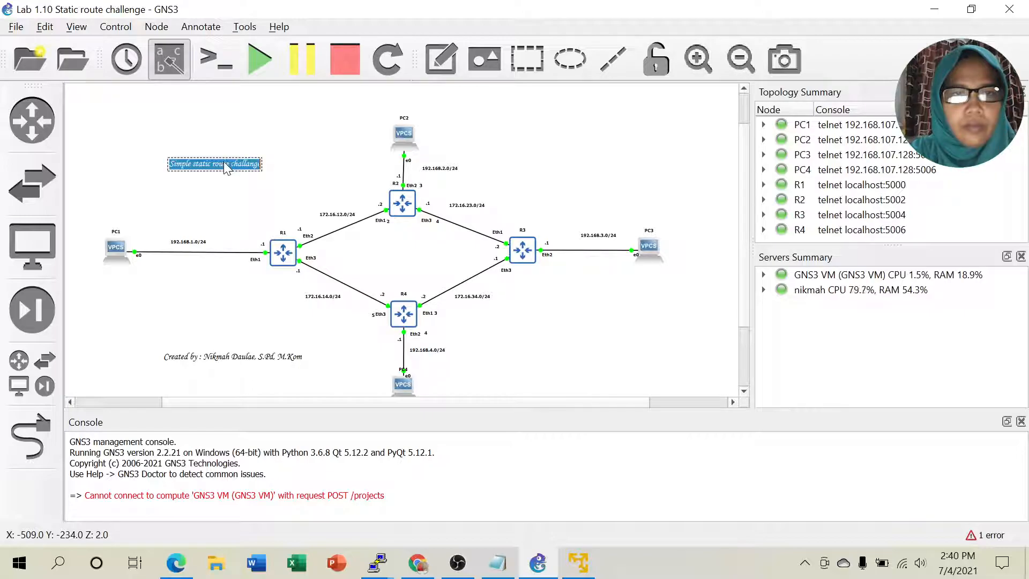
text(Fai)
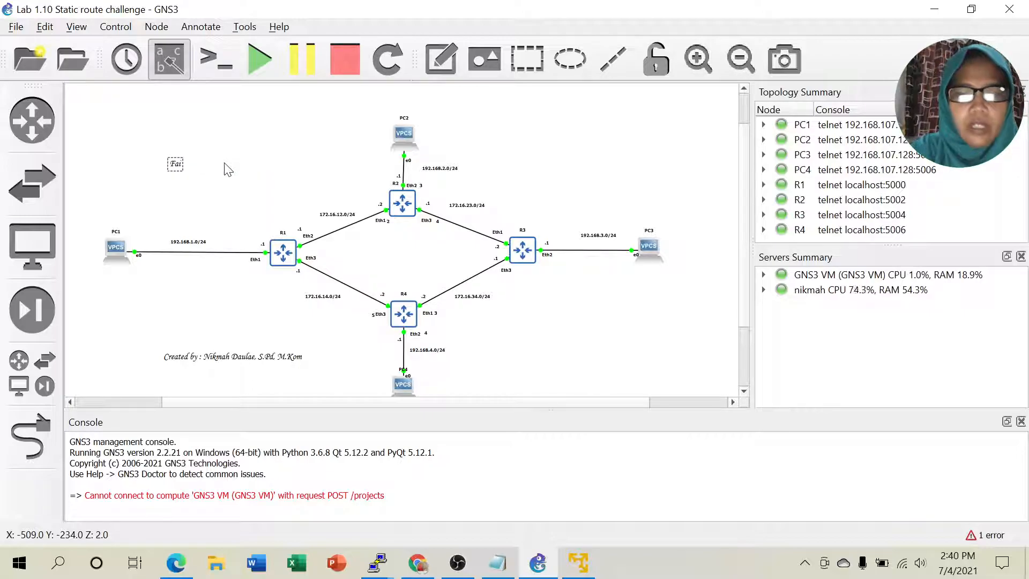
text(lover)
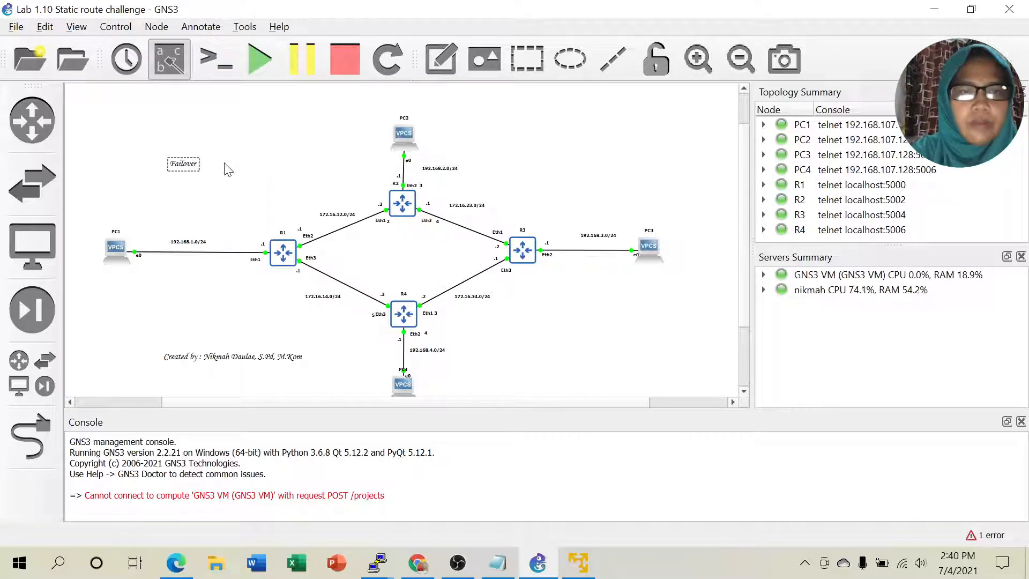
text( (dista)
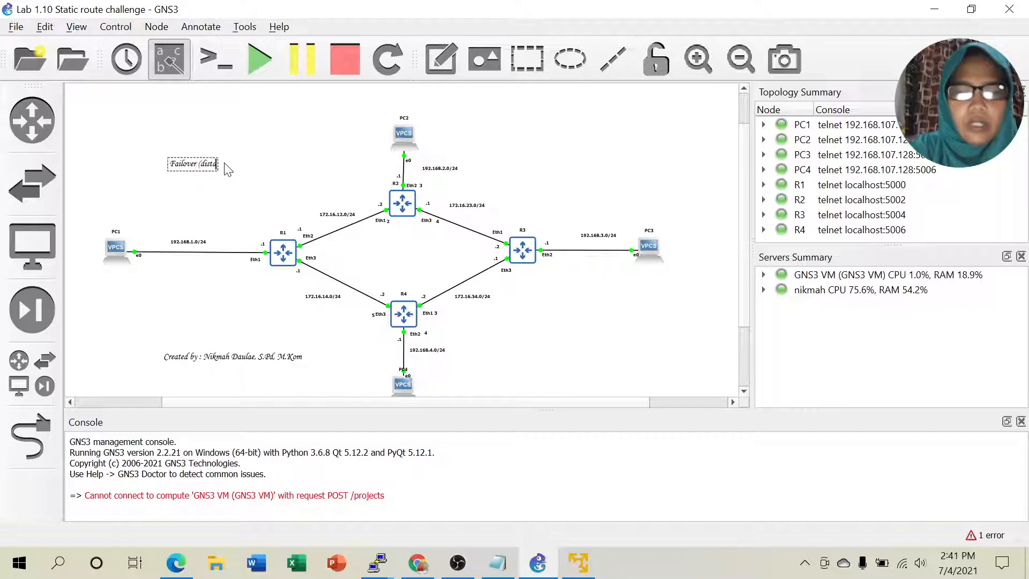
text(nce)
text( Che)
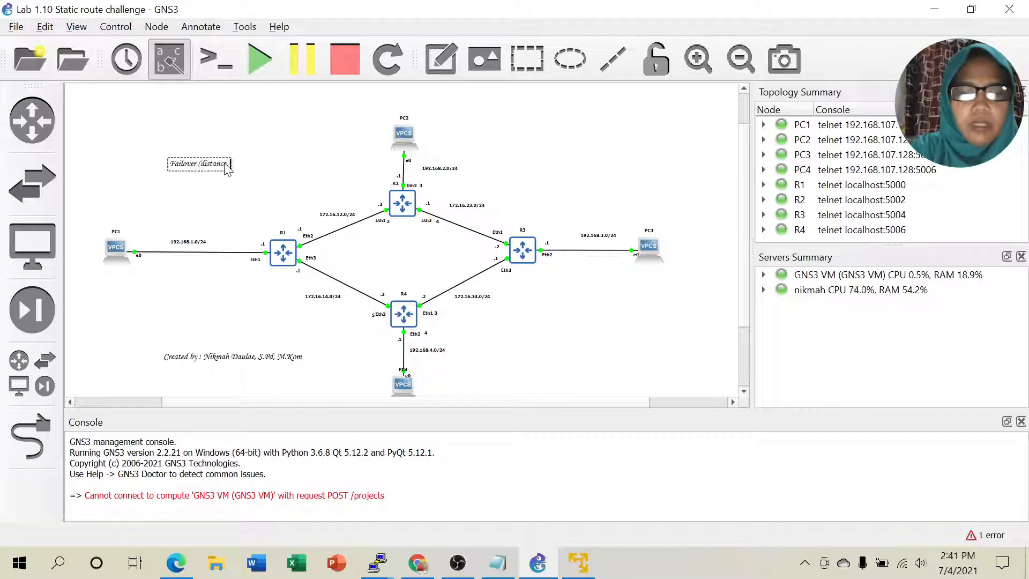
text(ck)
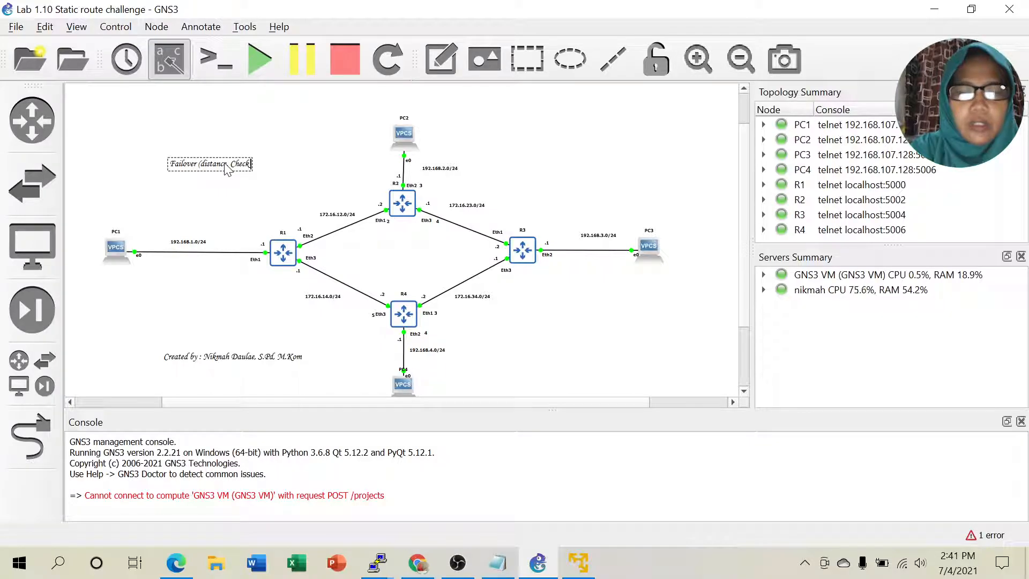
text( gateway ping))
click(226, 189)
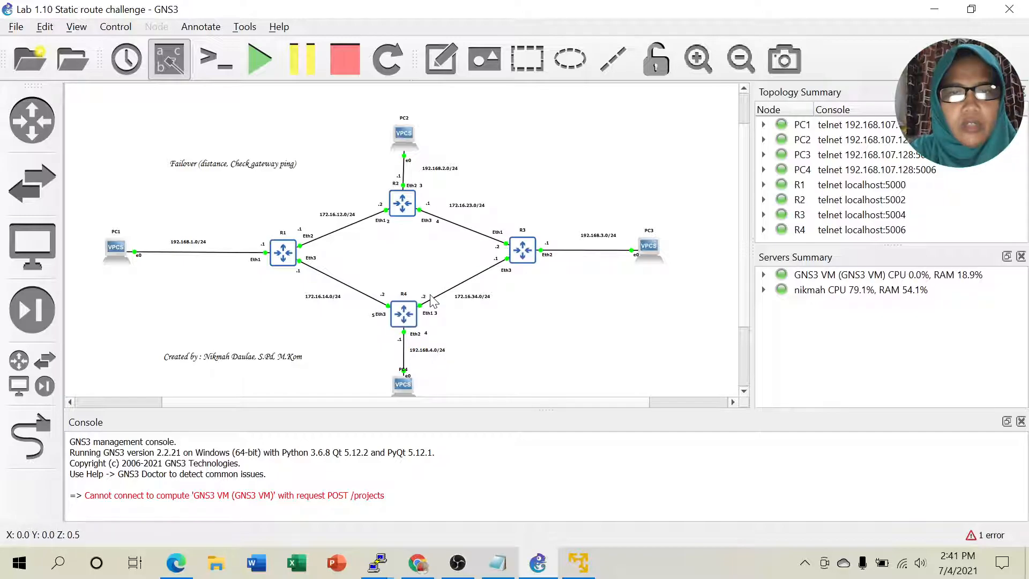
Step: Review R3's backup route via 172.16.34.2 at distance 2, then return to the notes
mouse_move(378, 568)
click(643, 501)
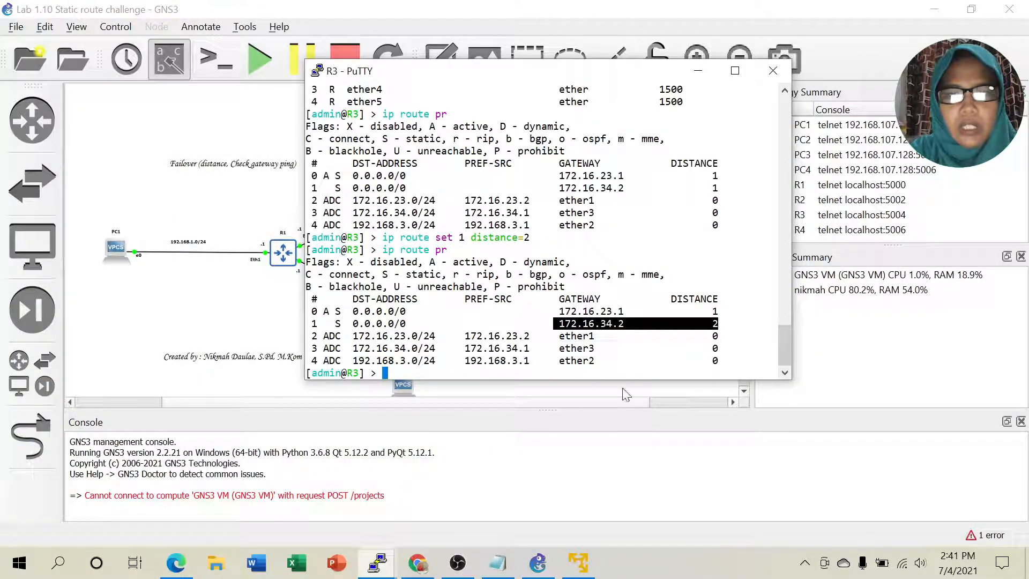
click(718, 325)
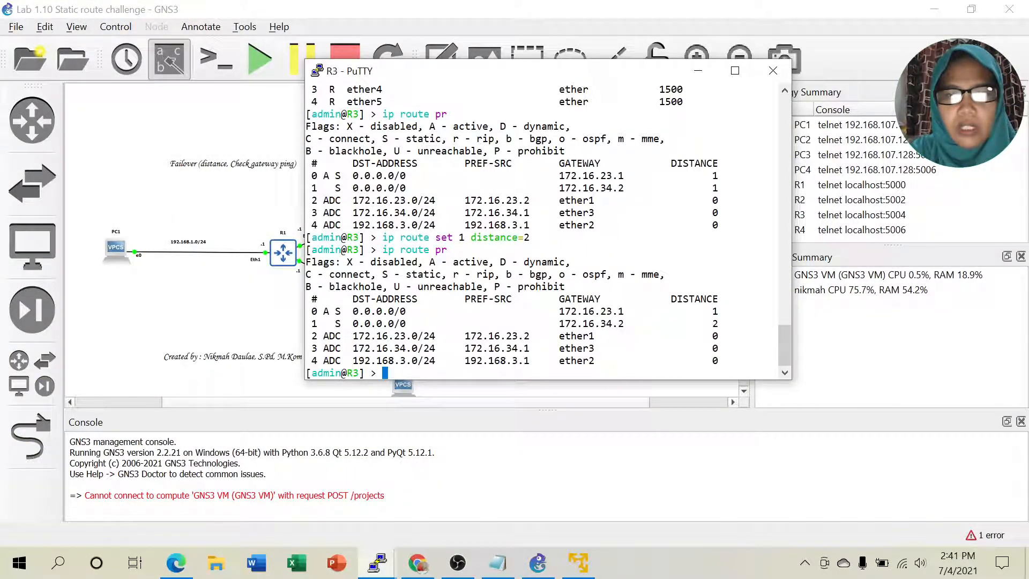
drag(555, 324, 642, 324)
drag(709, 323, 777, 323)
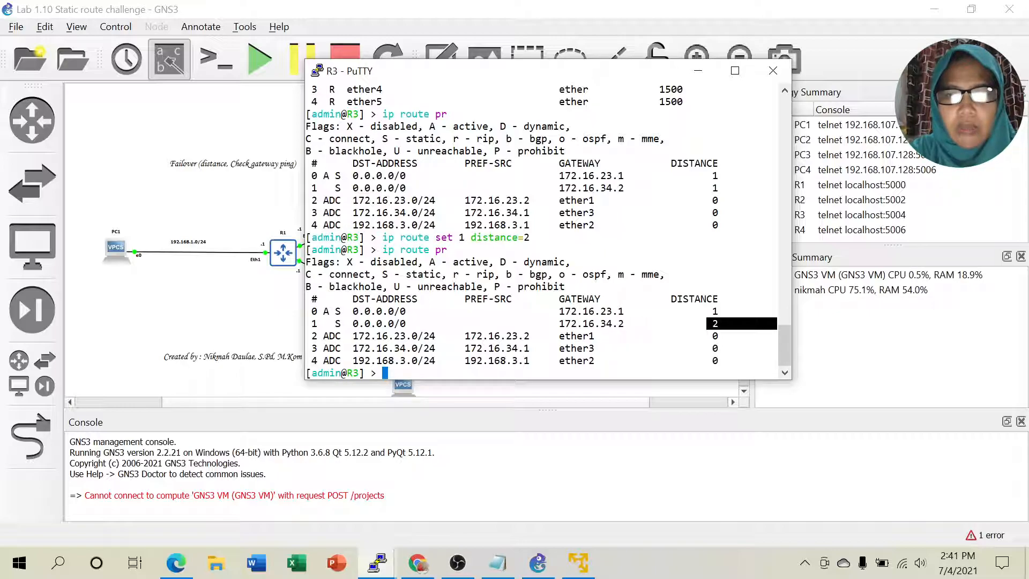
click(718, 324)
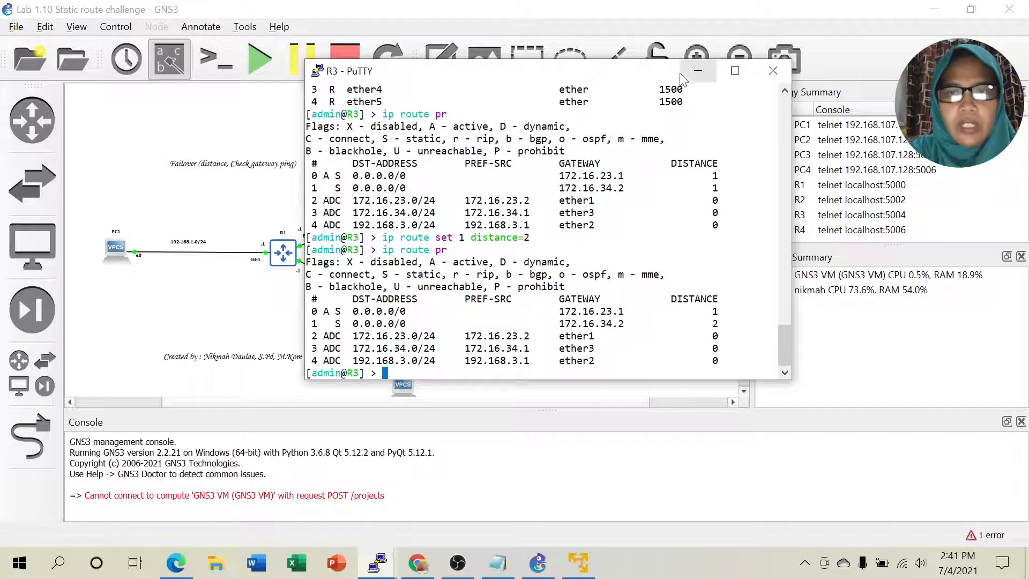
click(698, 70)
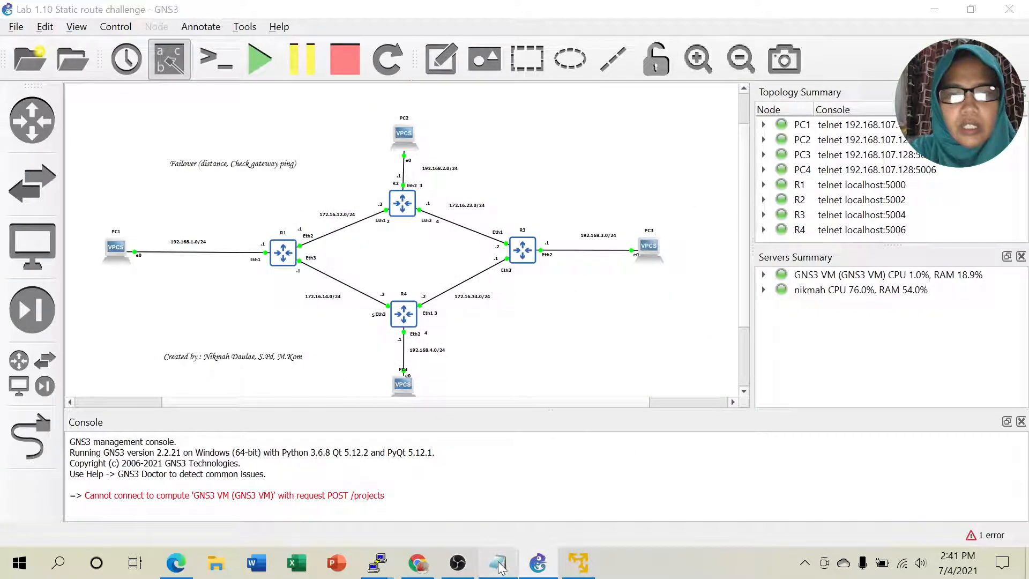
click(499, 564)
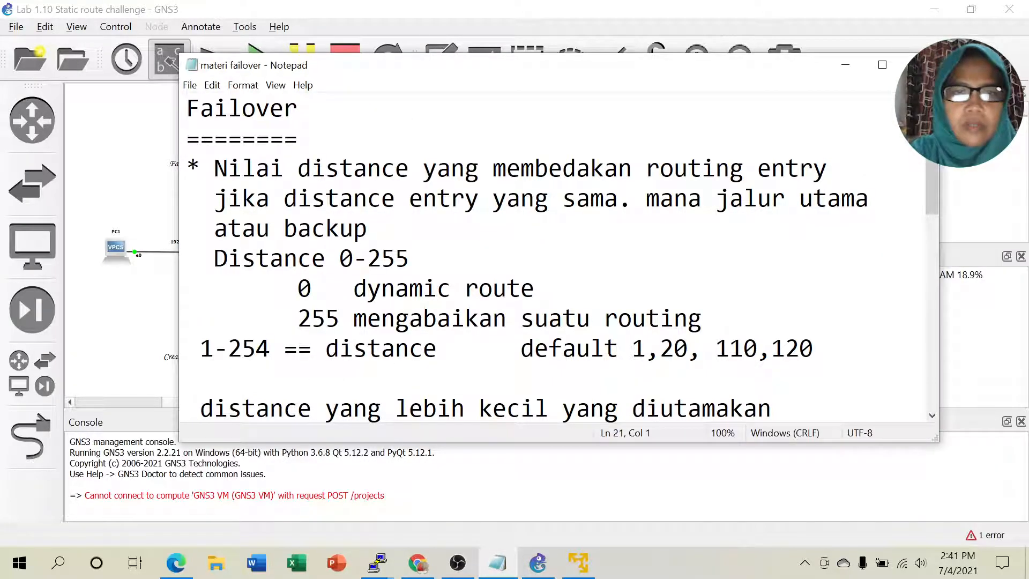
Step: Scroll through the failover notes and briefly reveal the topology behind them
scroll(558, 258, down, 1)
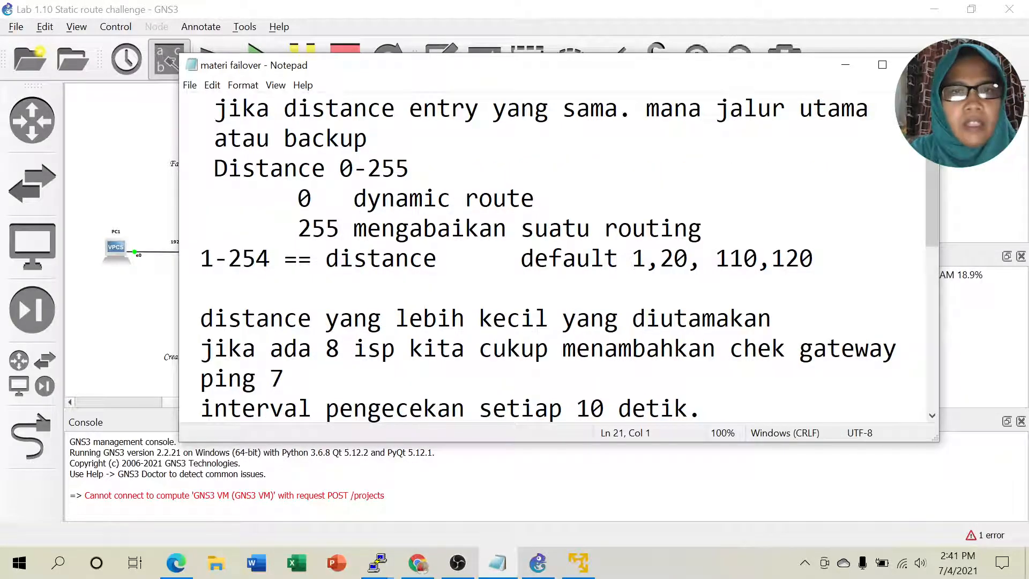
scroll(558, 257, up, 1)
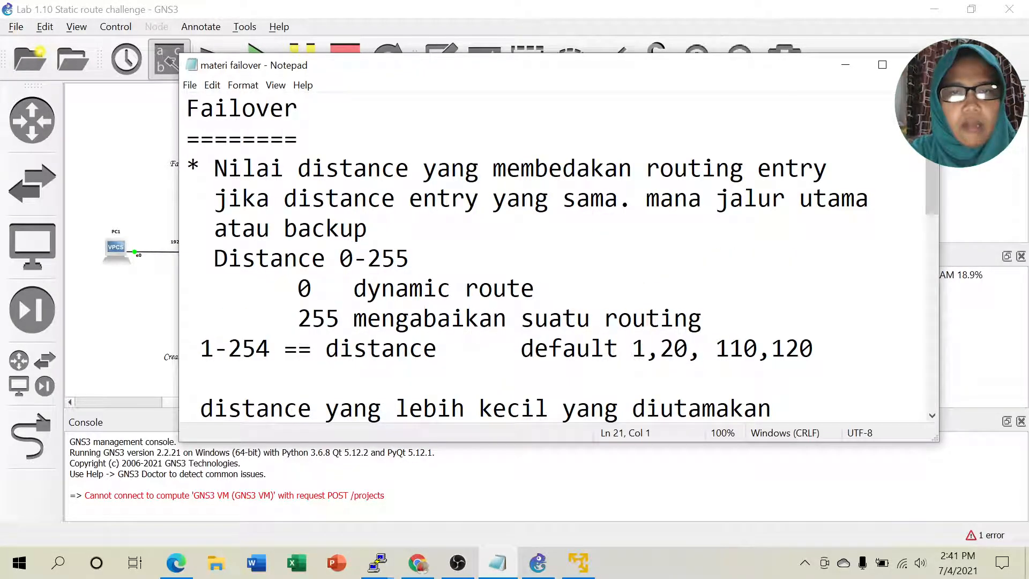
scroll(557, 257, down, 1)
scroll(557, 258, up, 1)
scroll(558, 258, down, 1)
click(846, 65)
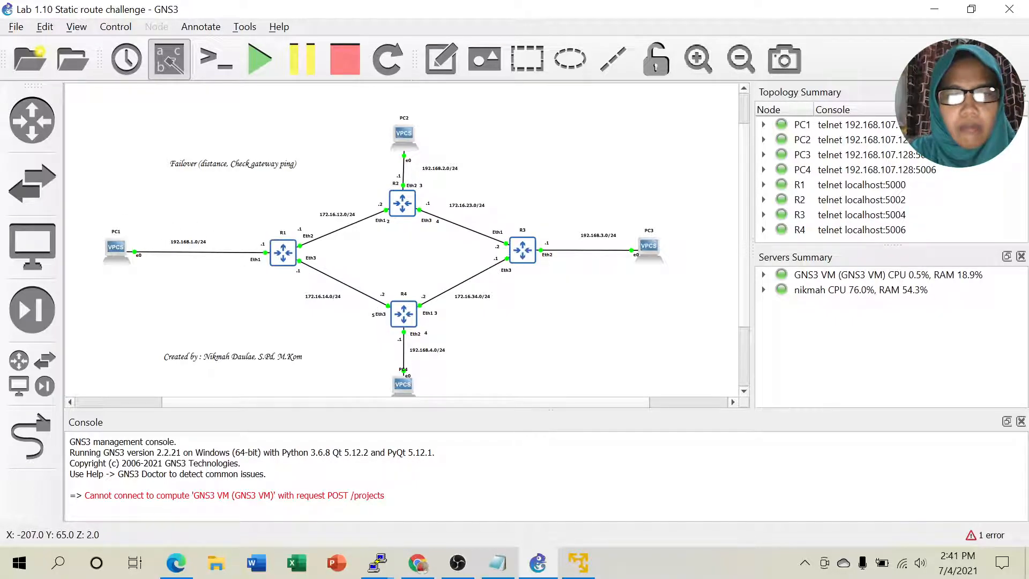
click(500, 572)
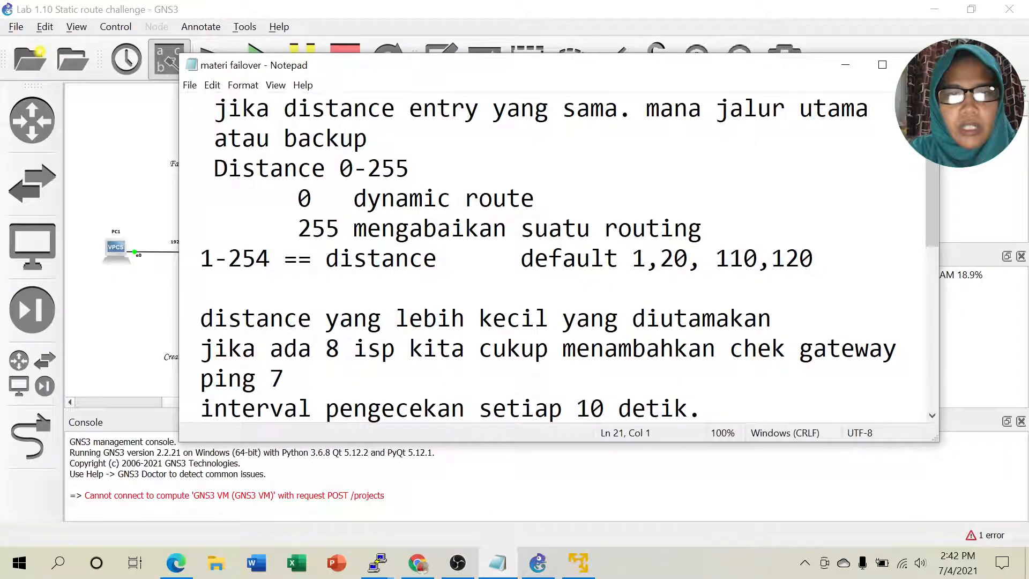
Step: Walk through the notes on distance range 0-255, dynamic routes at 0, 255, and 1-254
drag(298, 199, 534, 198)
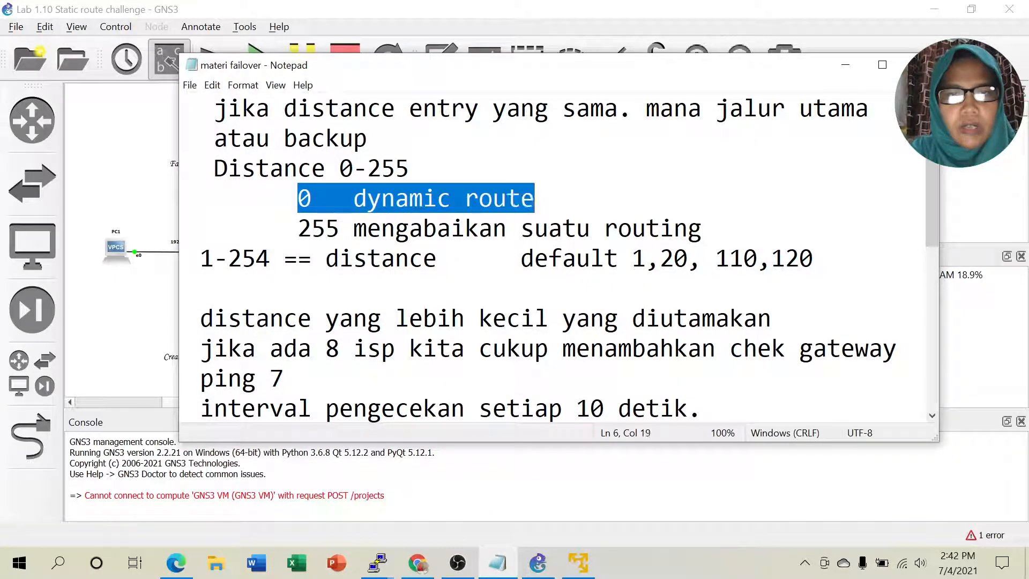
click(538, 200)
drag(339, 168, 409, 168)
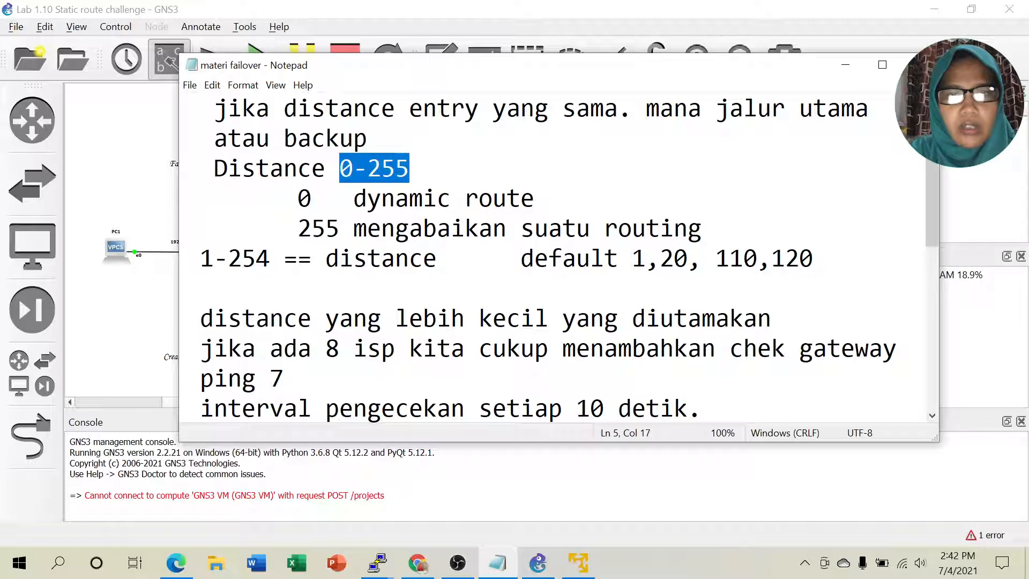
click(412, 169)
drag(298, 199, 520, 198)
drag(298, 228, 701, 228)
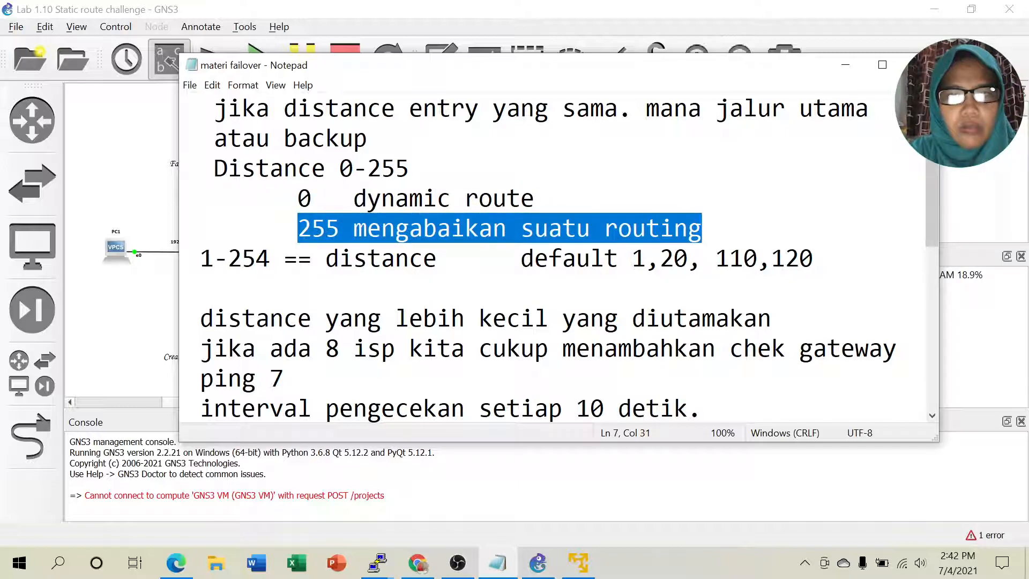
click(702, 228)
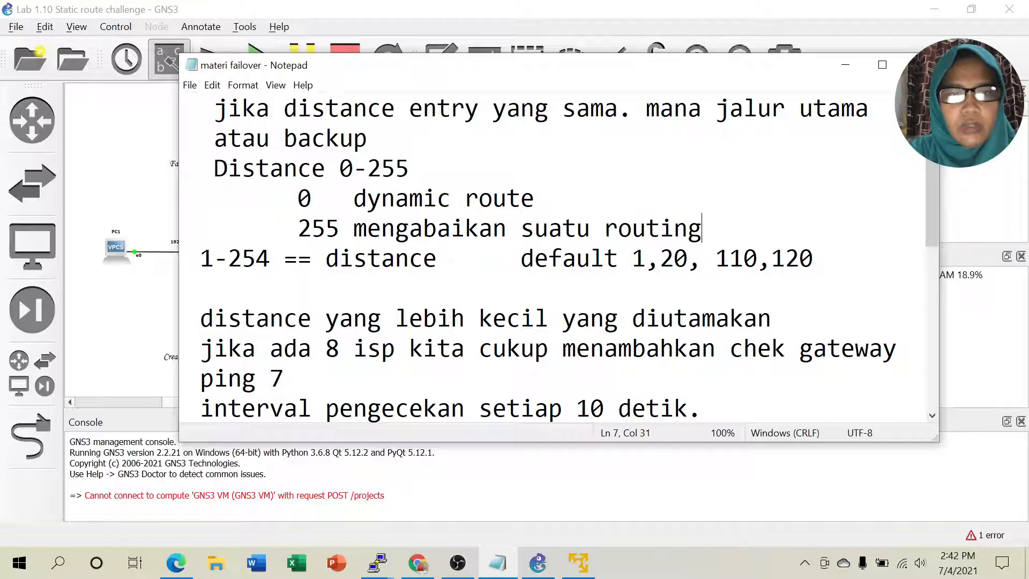
drag(214, 258, 436, 260)
click(297, 259)
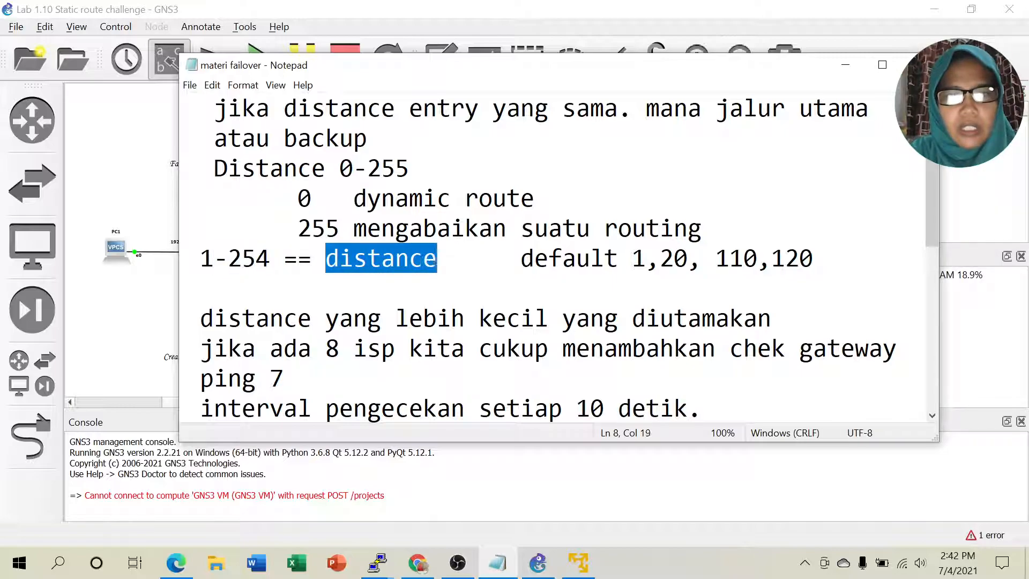
click(340, 276)
drag(521, 260, 604, 260)
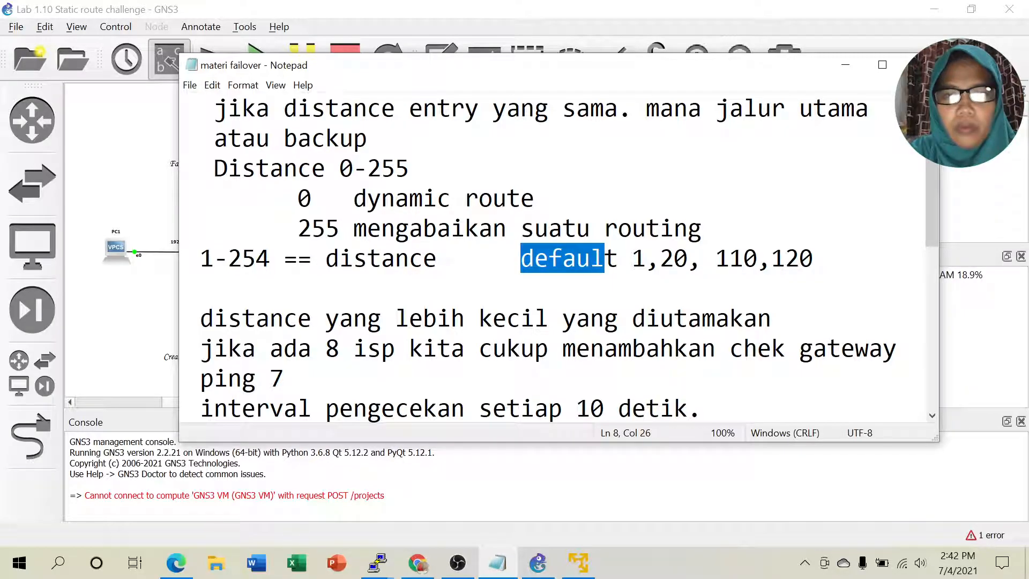
Step: Append 'dst' after the 1, 20, 110, 120 default distances and minimize Notepad
click(815, 259)
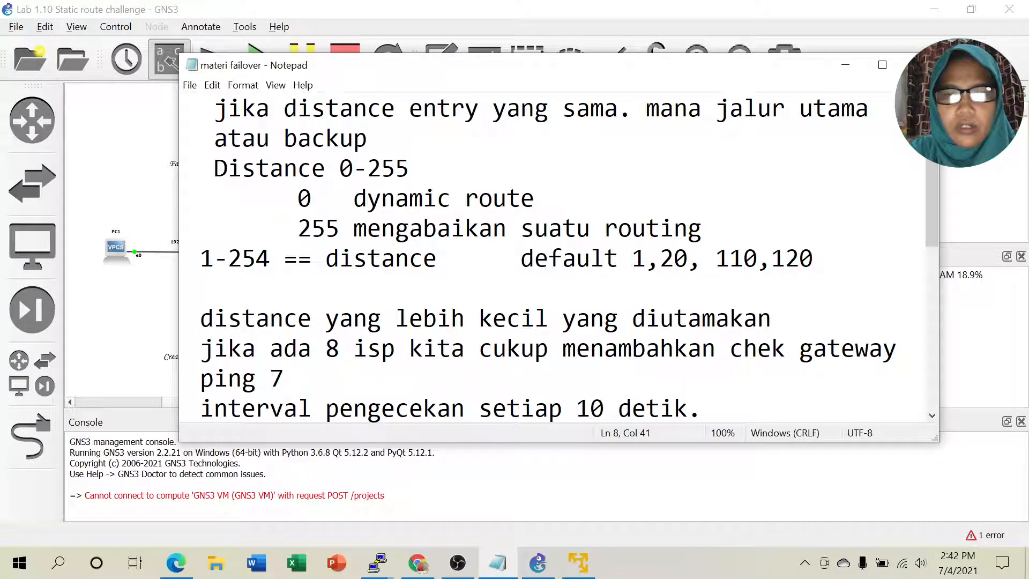
text(dst)
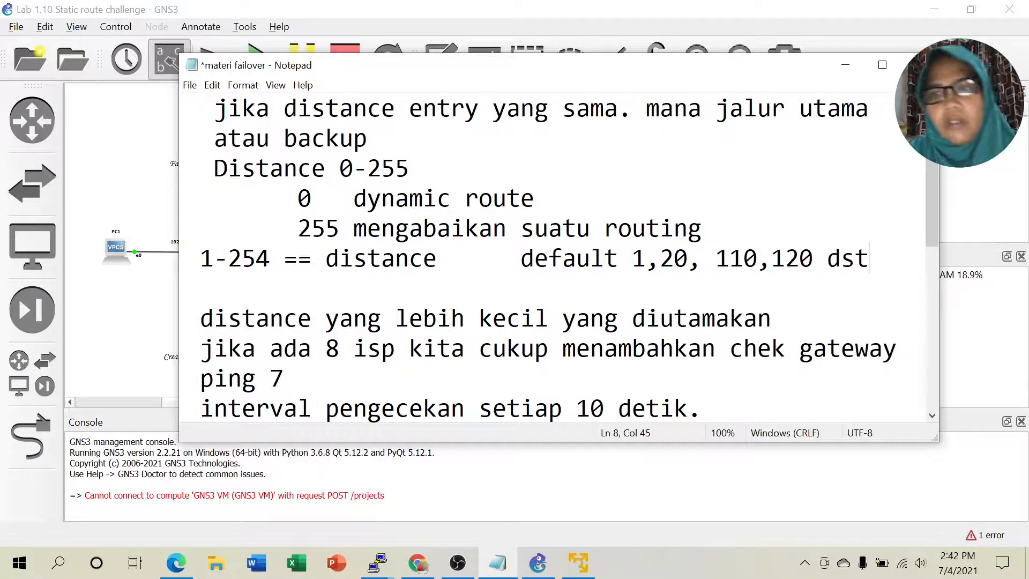
drag(717, 259, 814, 259)
mouse_move(661, 259)
mouse_down()
mouse_move(688, 260)
mouse_move(633, 260)
mouse_move(647, 260)
mouse_up()
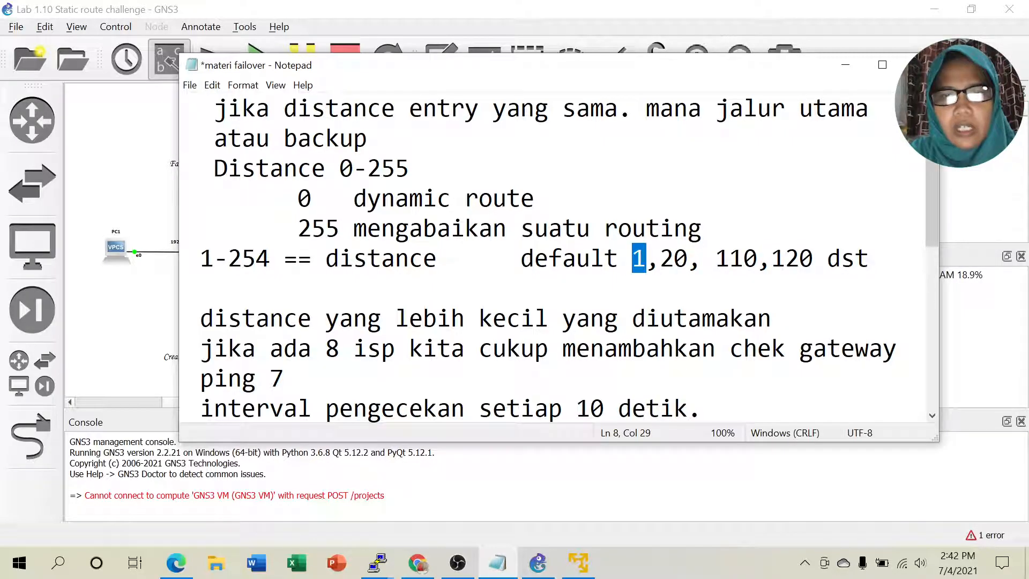
click(619, 259)
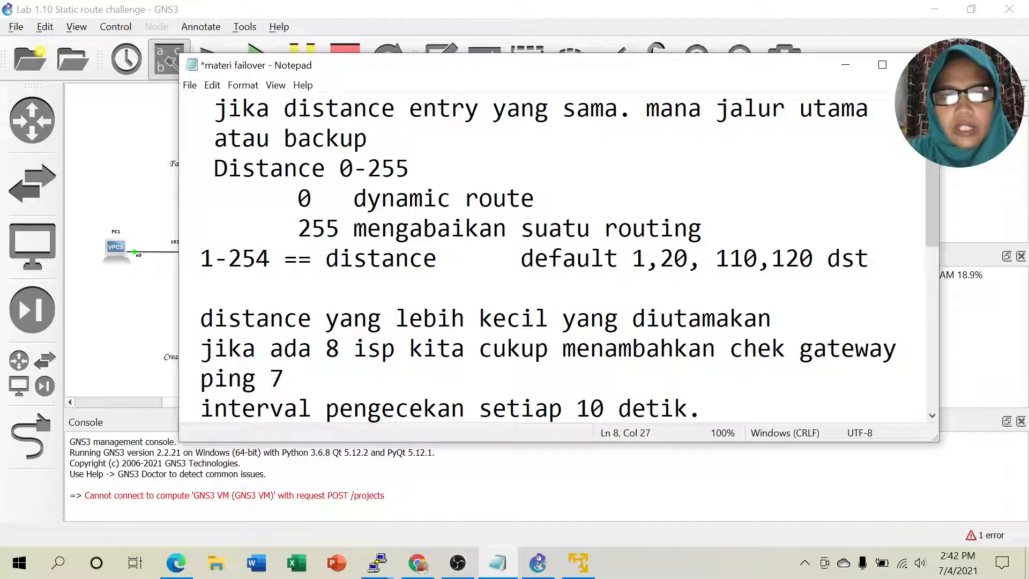
click(846, 65)
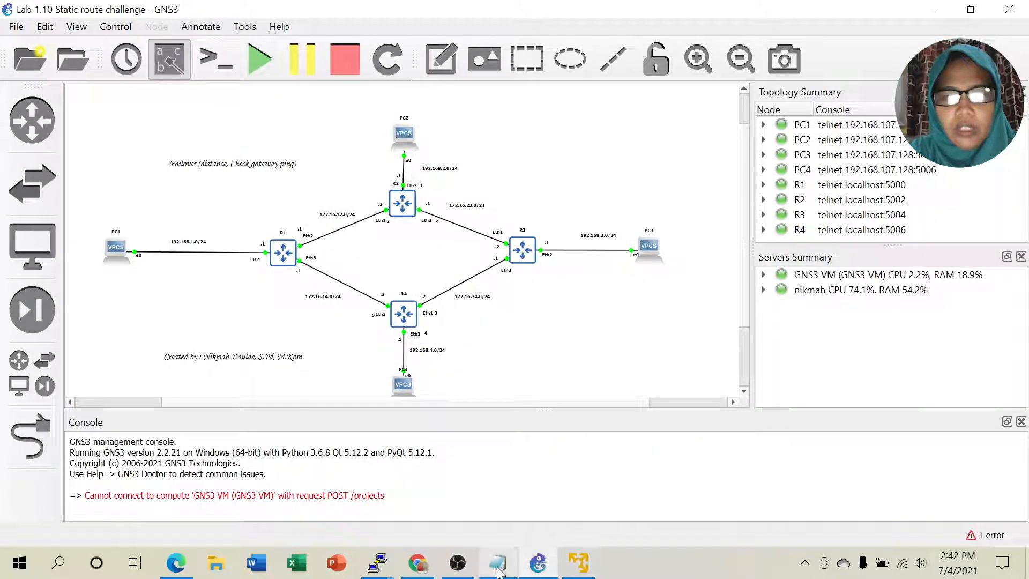
Step: Bring up R3's console and list its IP addresses with 'ip address print'
mouse_move(379, 563)
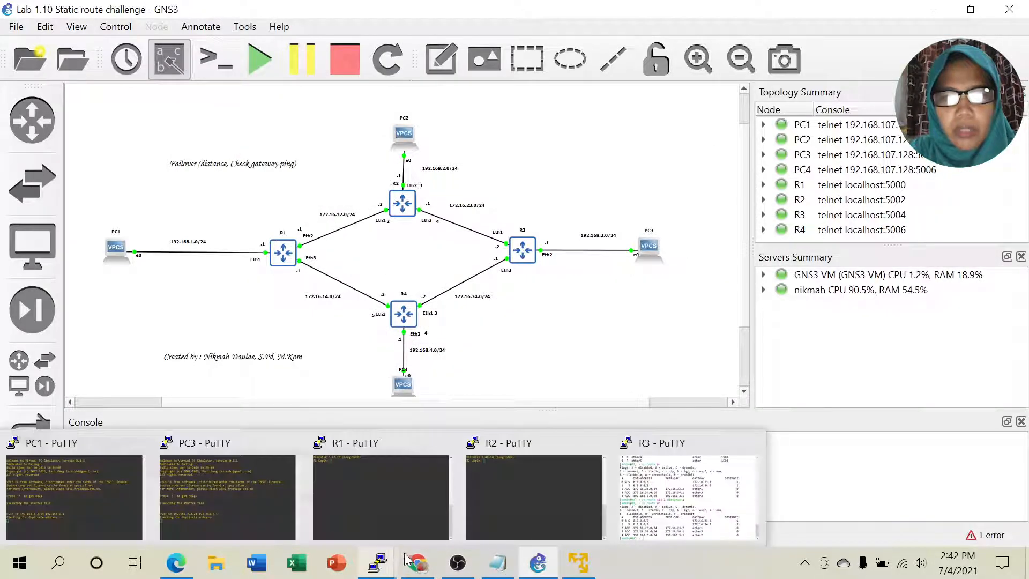
click(671, 503)
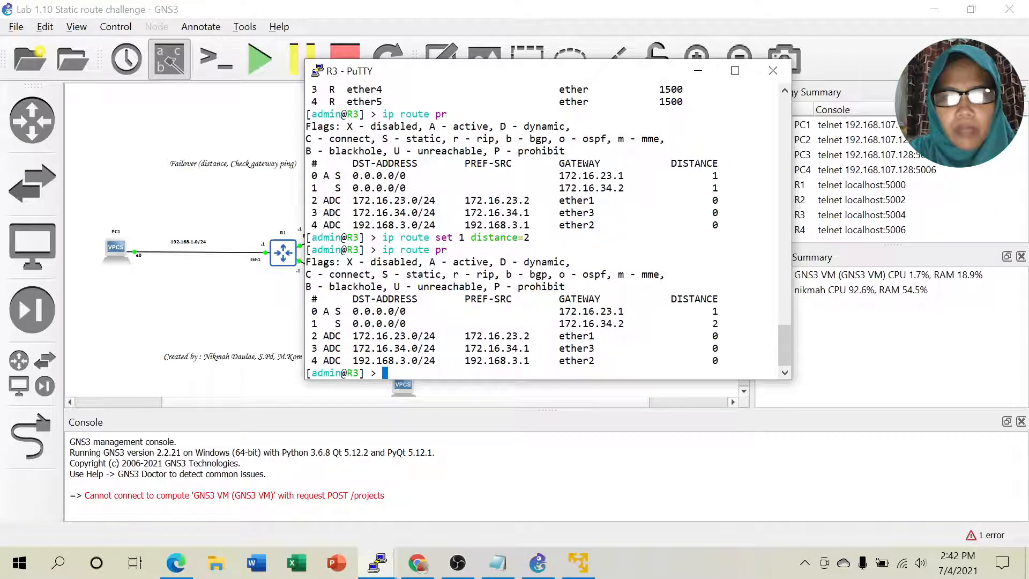
mouse_move(708, 336)
mouse_down()
mouse_move(774, 362)
mouse_move(719, 350)
mouse_up()
click(719, 349)
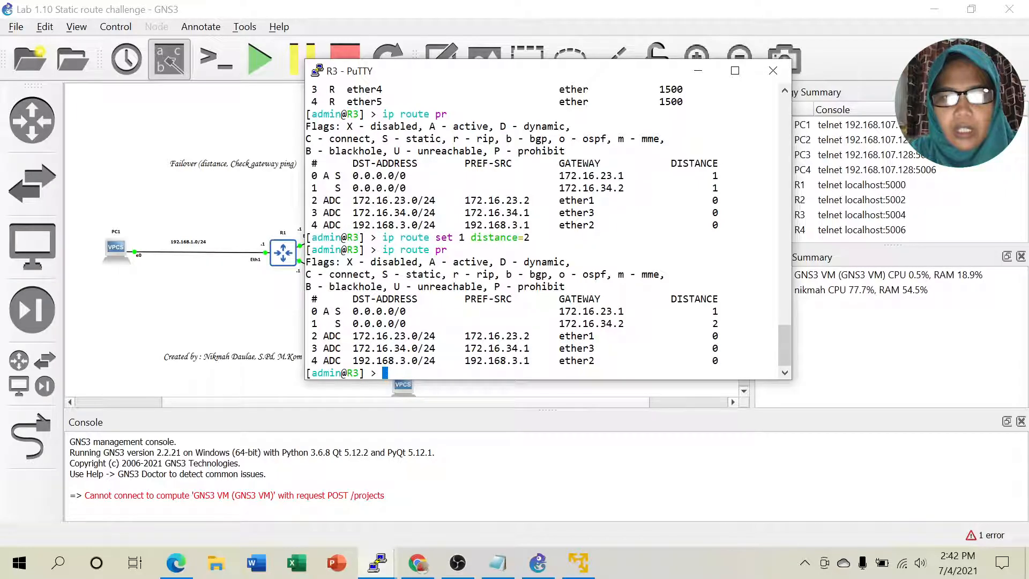
text(ip )
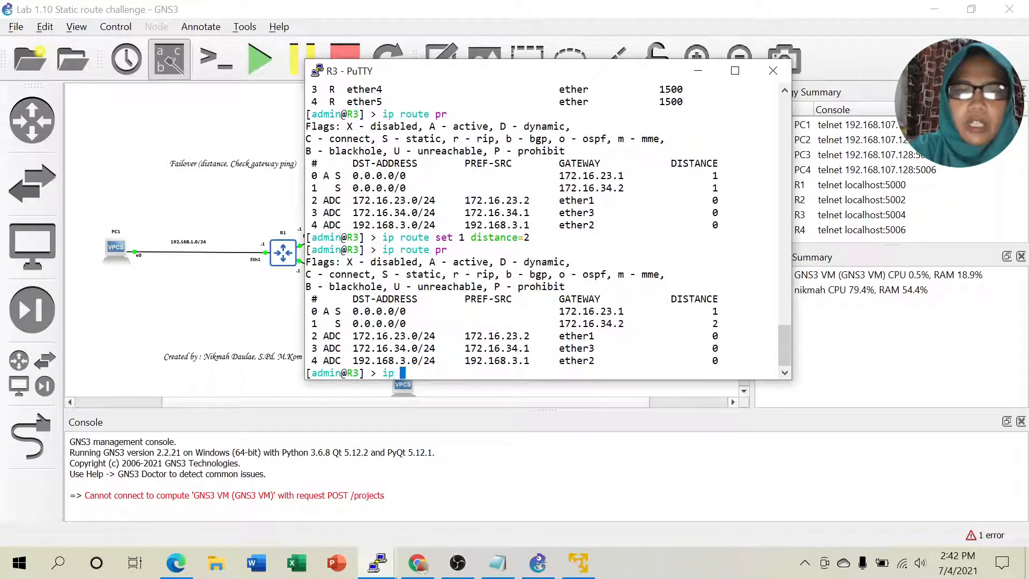
text(address pr)
key(Return)
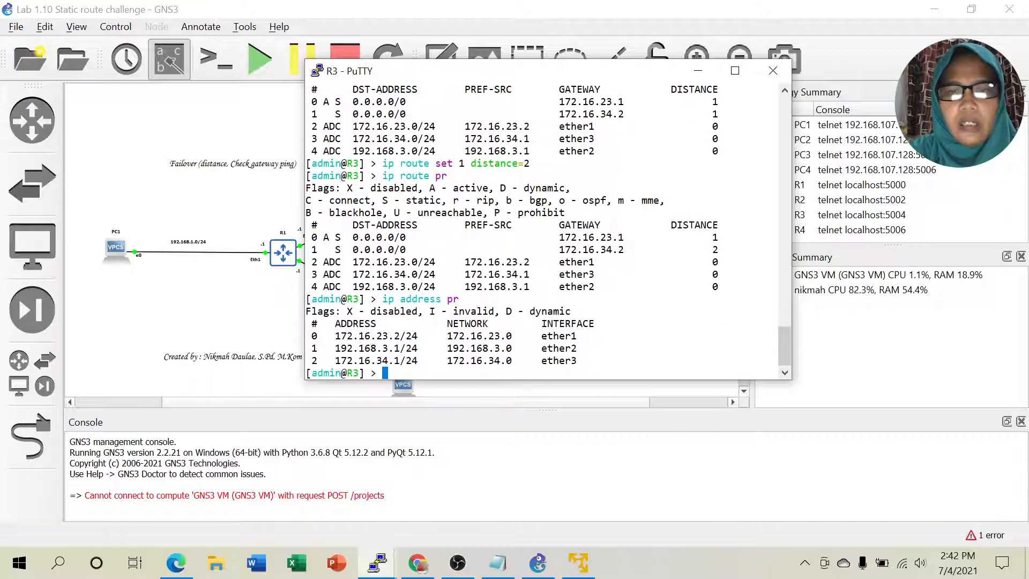
Step: Match R3's three addresses to the connected routes at distance 0, then return to Notepad
drag(329, 335, 429, 361)
drag(347, 262, 512, 287)
click(517, 288)
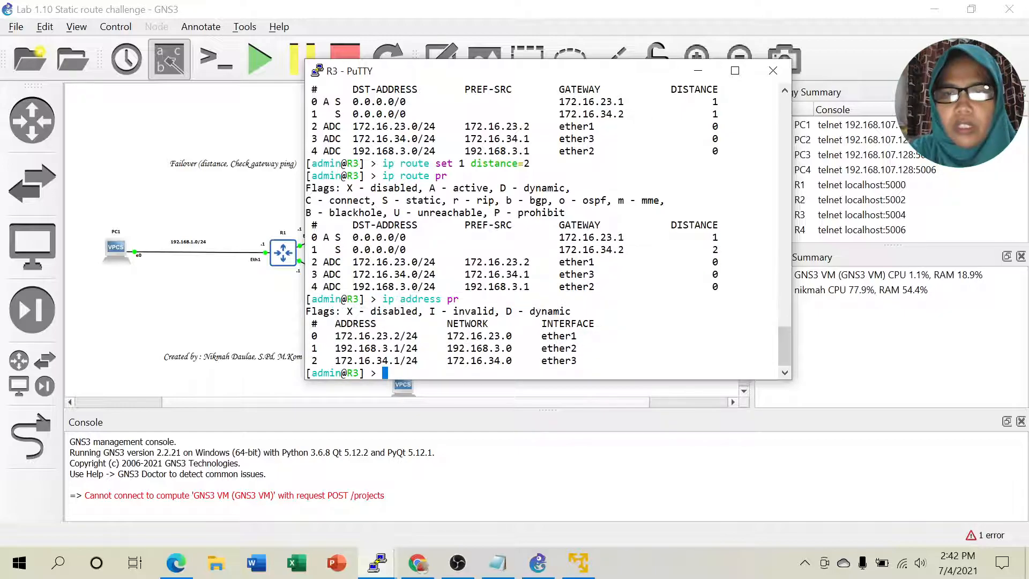
drag(715, 262, 775, 287)
drag(715, 274, 775, 287)
click(698, 70)
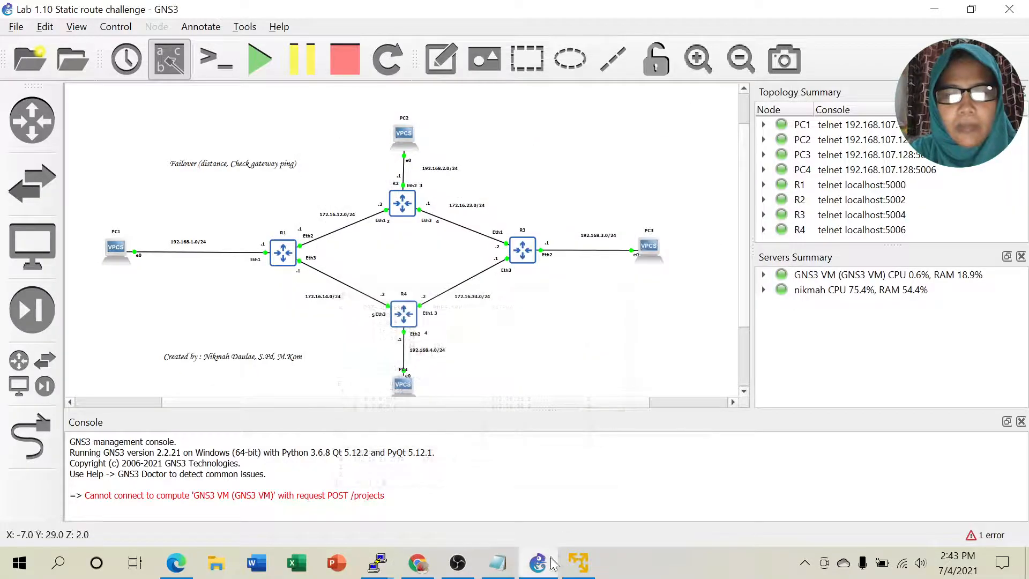
click(498, 562)
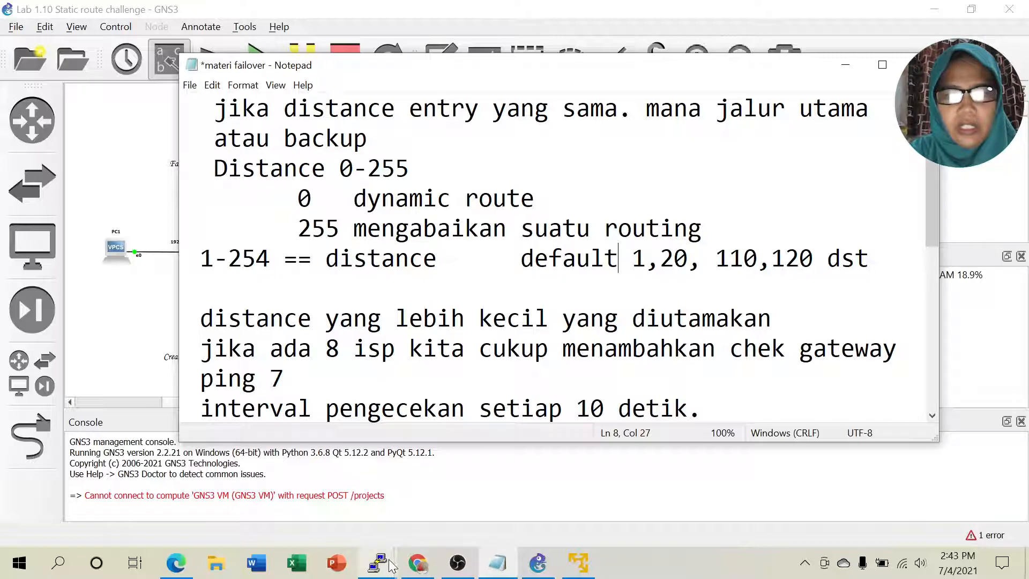
Step: Recheck R3's active default route via 172.16.23.1, then minimize the R3 console
mouse_move(381, 558)
click(689, 497)
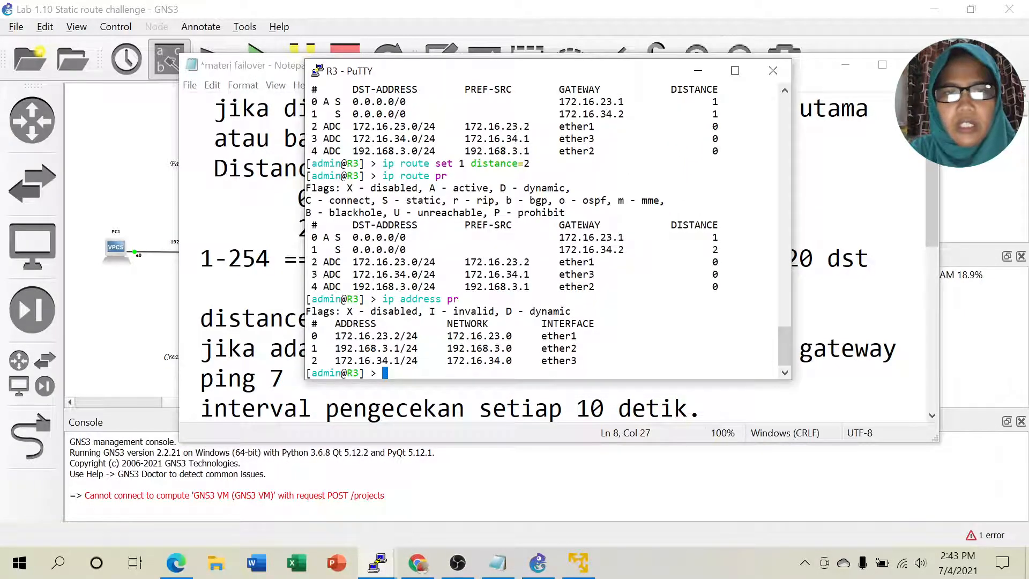
drag(318, 237, 777, 237)
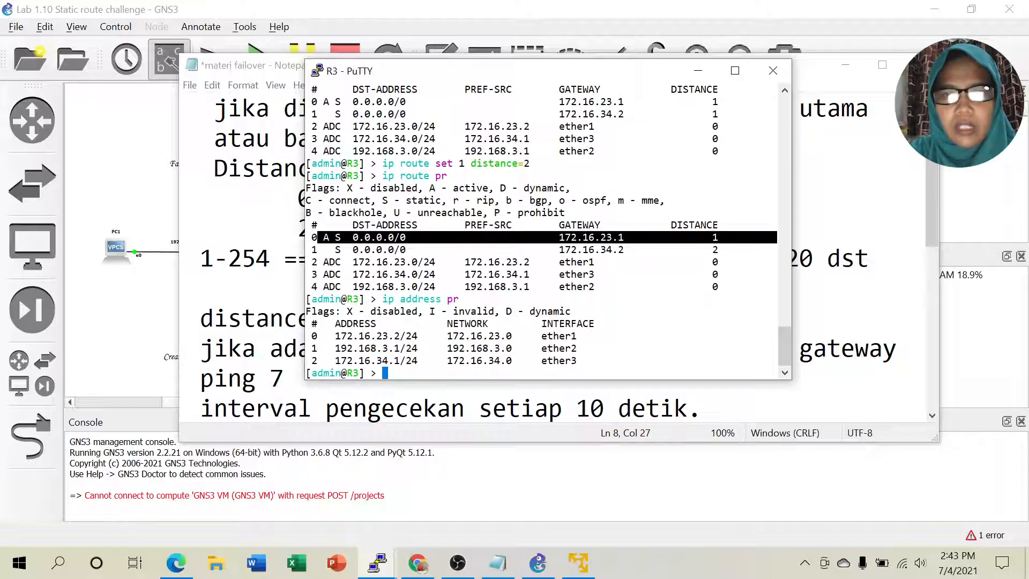
click(698, 70)
Step: Highlight the 'ping 7' line in the failover notes
scroll(557, 241, down, 1)
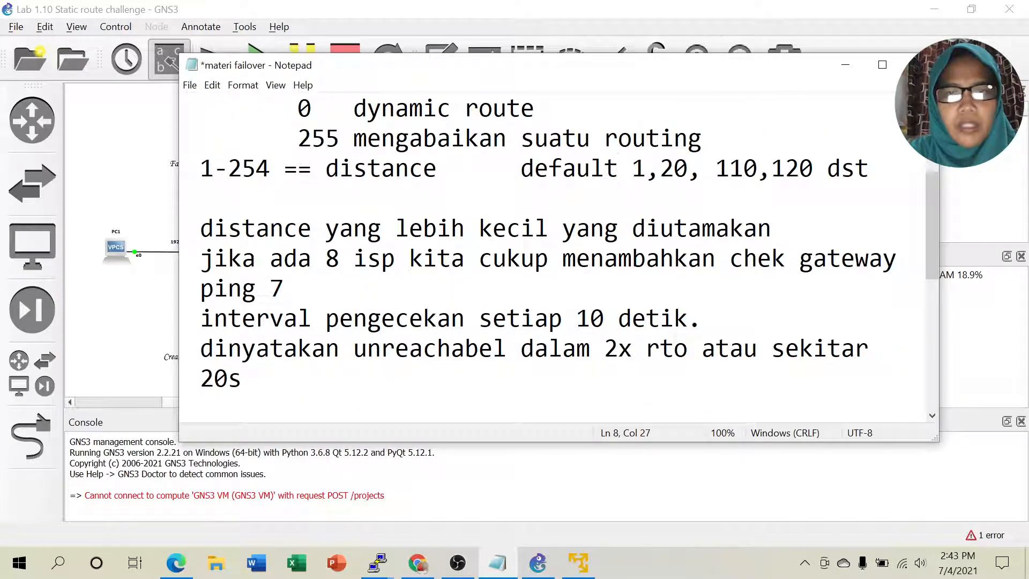
click(284, 289)
key(shift+Home)
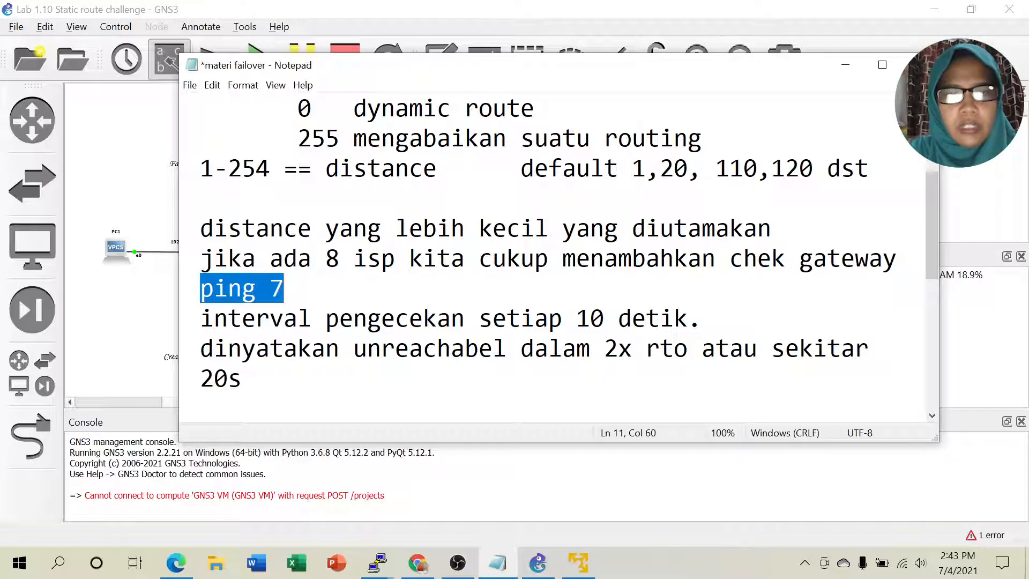
click(846, 65)
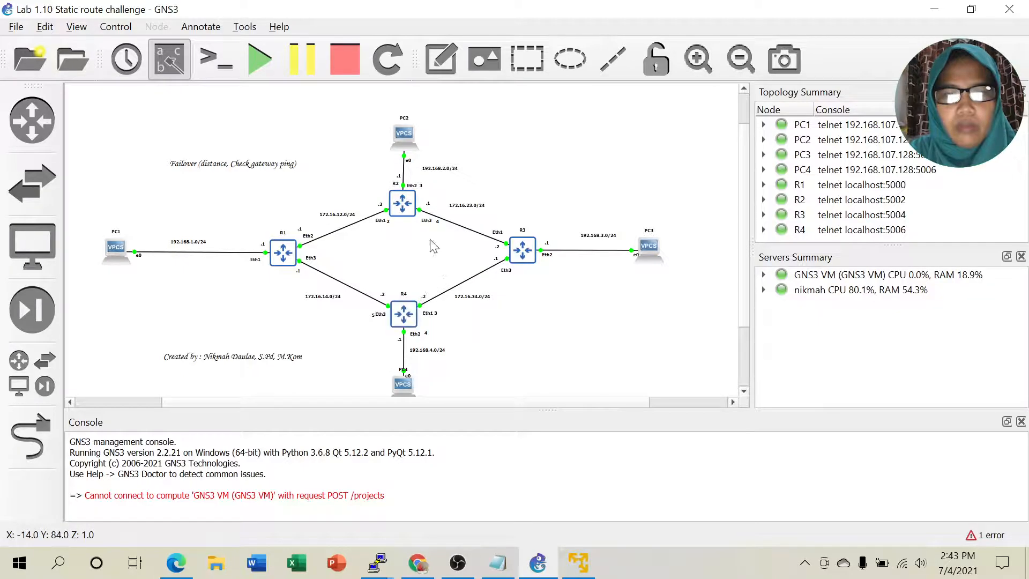
Step: Highlight the notes' lines on the 10-second check interval and on being declared unreachable
mouse_move(396, 573)
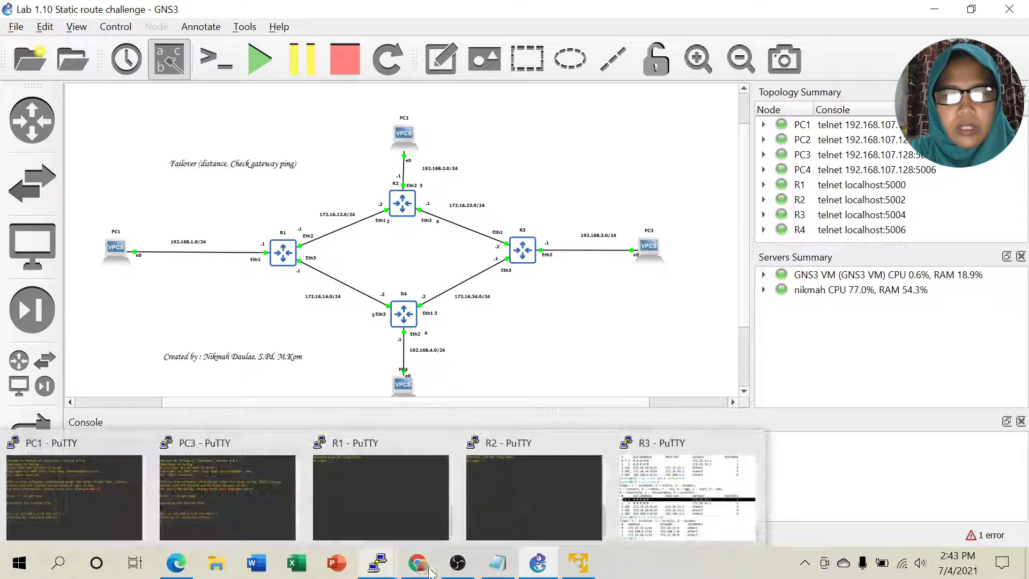
click(497, 563)
scroll(558, 257, down, 1)
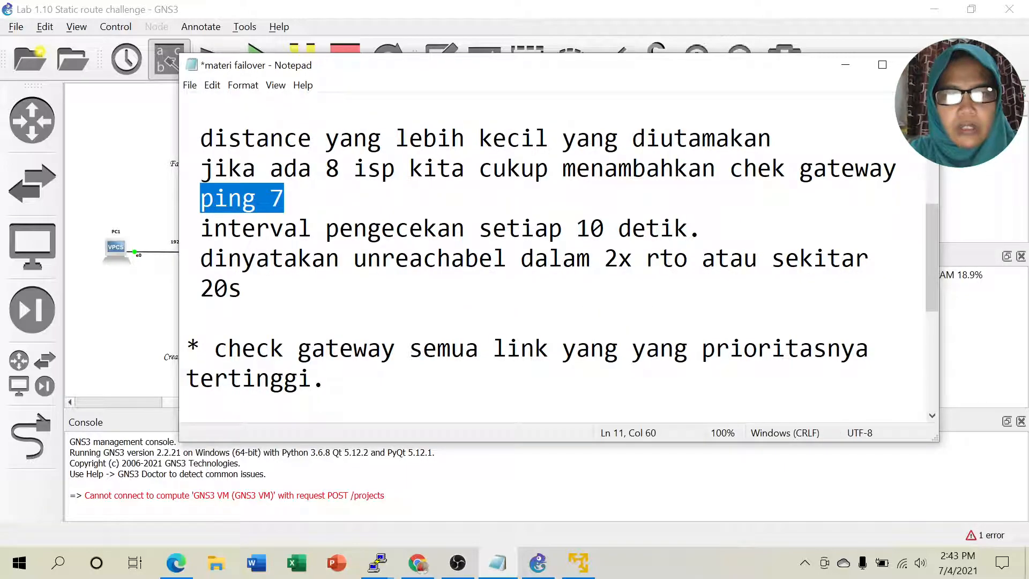
drag(200, 228, 702, 227)
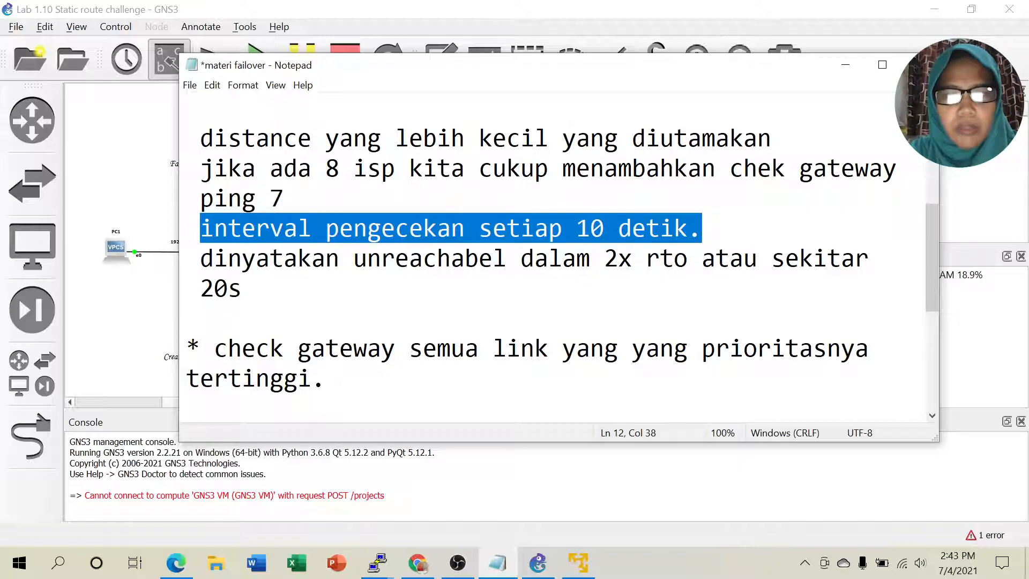
click(703, 228)
drag(200, 258, 243, 288)
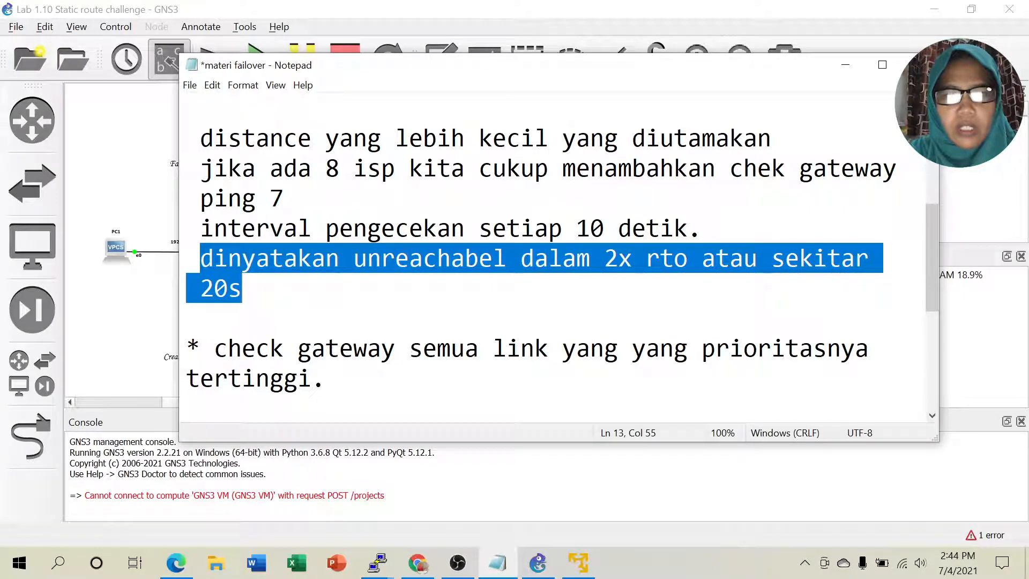
click(245, 288)
scroll(552, 258, down, 1)
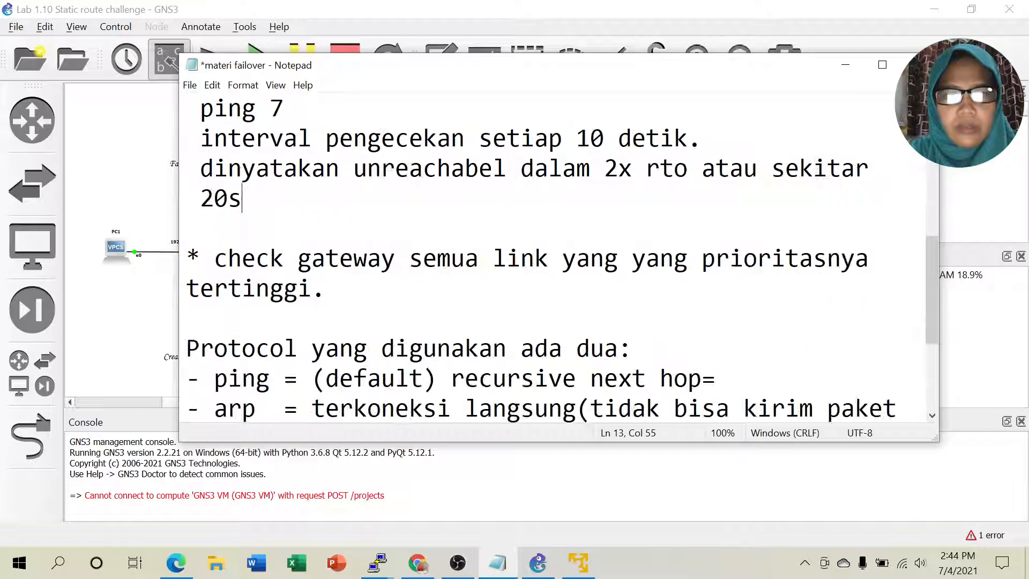
scroll(552, 259, down, 1)
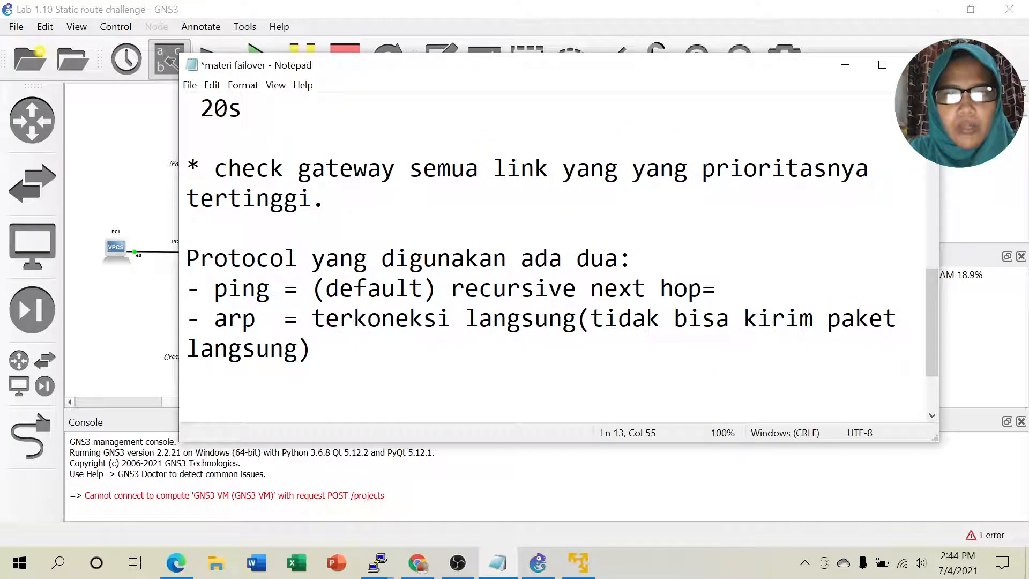
Step: Mark the check protocols: ping (default, recursive next hop) and arp (terkoneksi langsung)
click(312, 199)
key(Right)
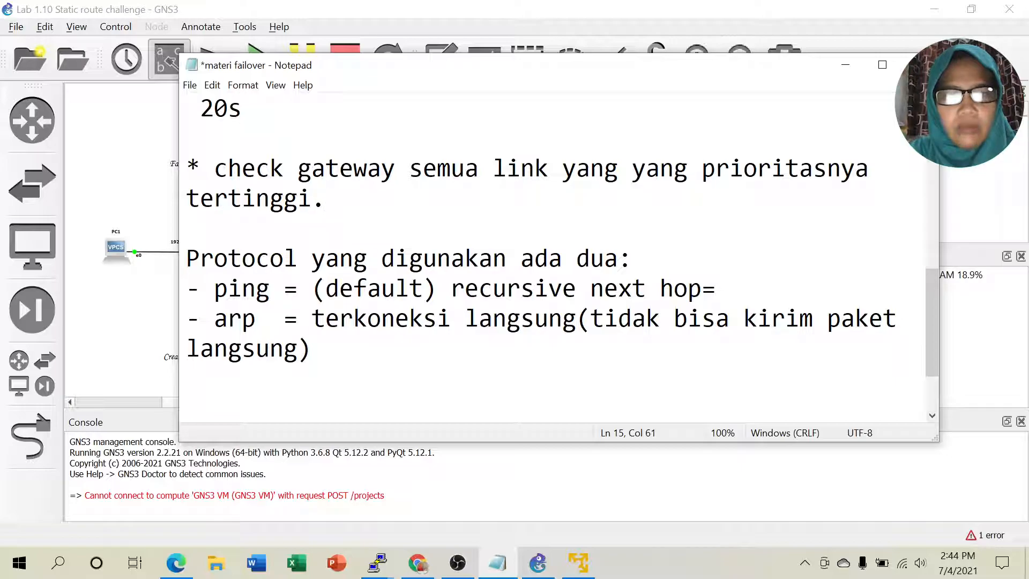
scroll(552, 258, down, 1)
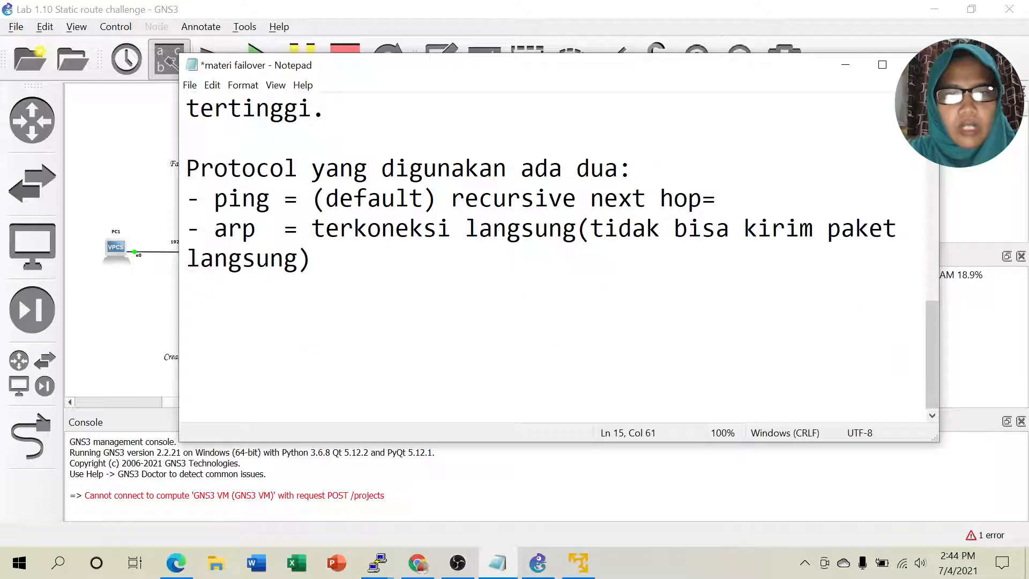
drag(214, 199, 284, 199)
click(423, 199)
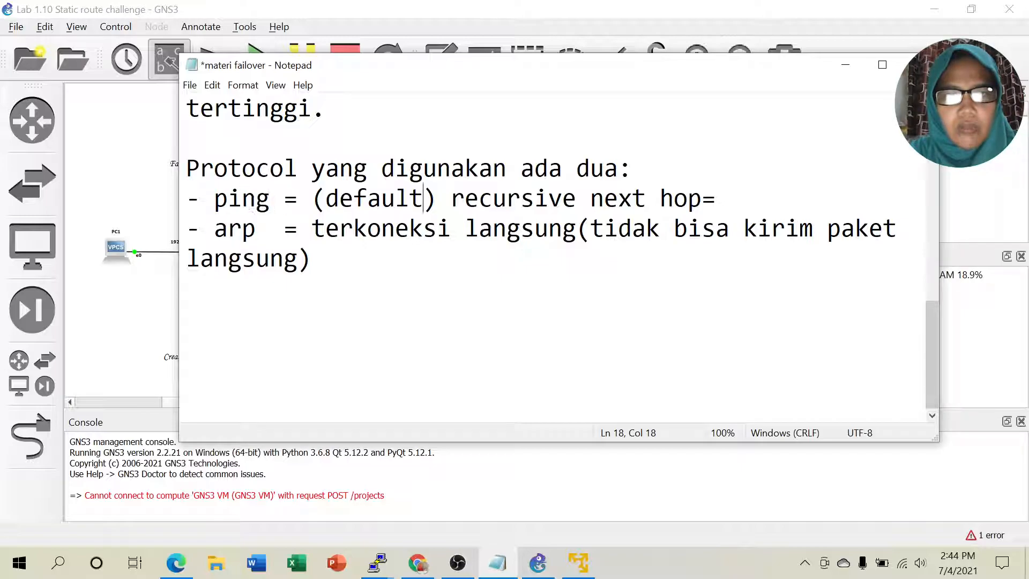
drag(452, 199, 716, 199)
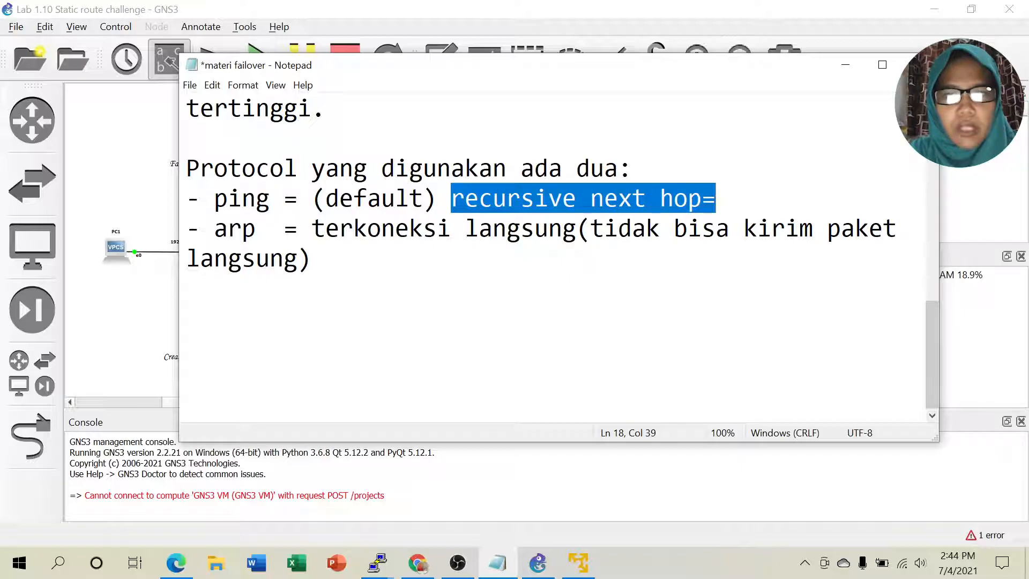
click(312, 259)
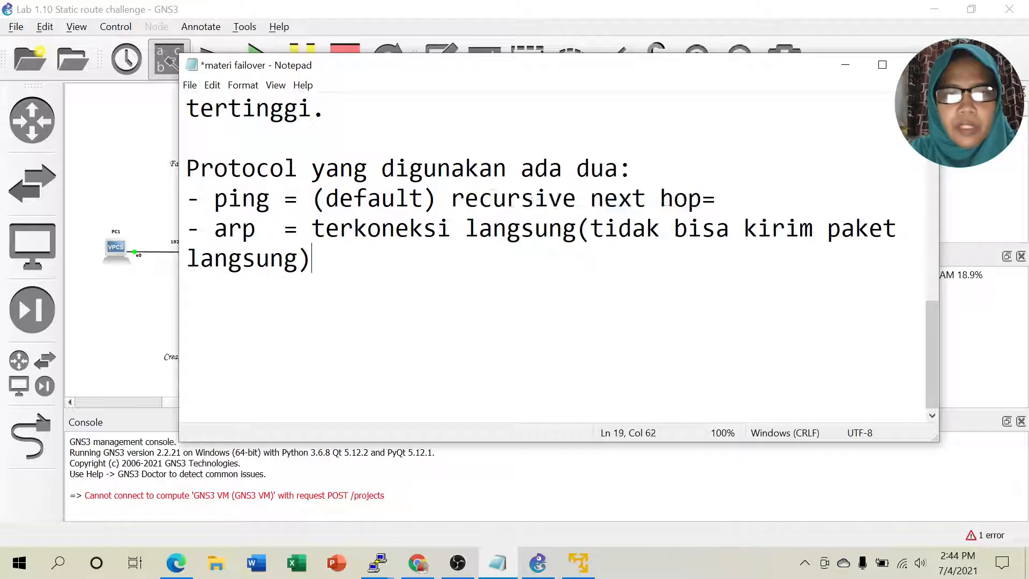
drag(325, 229, 562, 228)
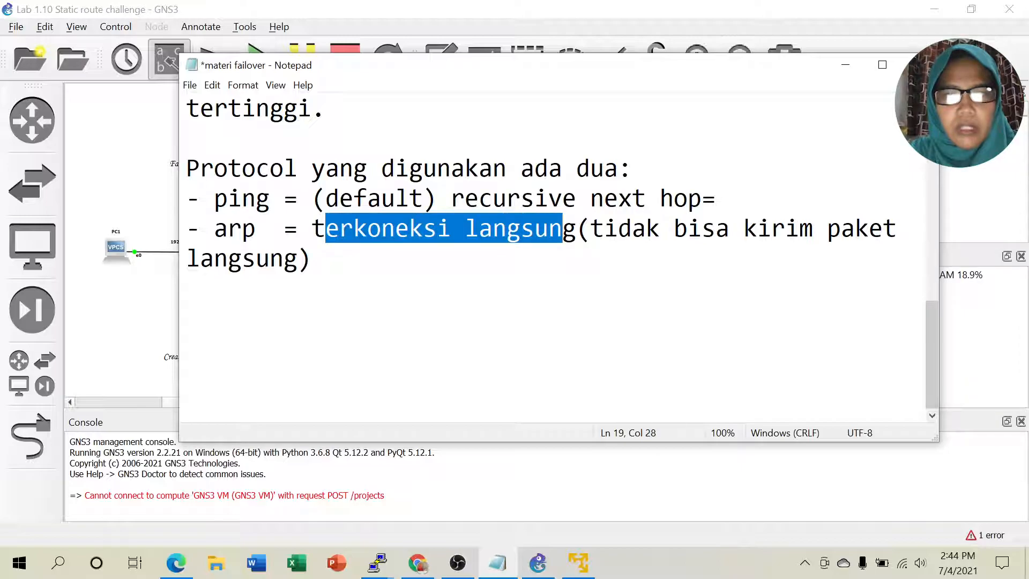
click(846, 65)
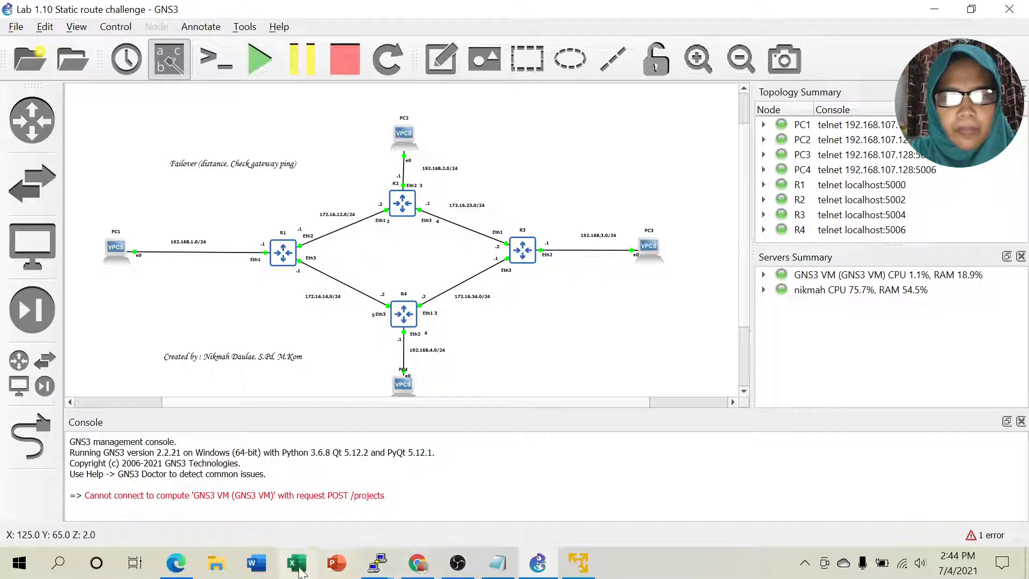
Step: Scroll the Lab 1.11 guide to page 89, step 6: ip route set 0 check-gateway=ping
click(176, 563)
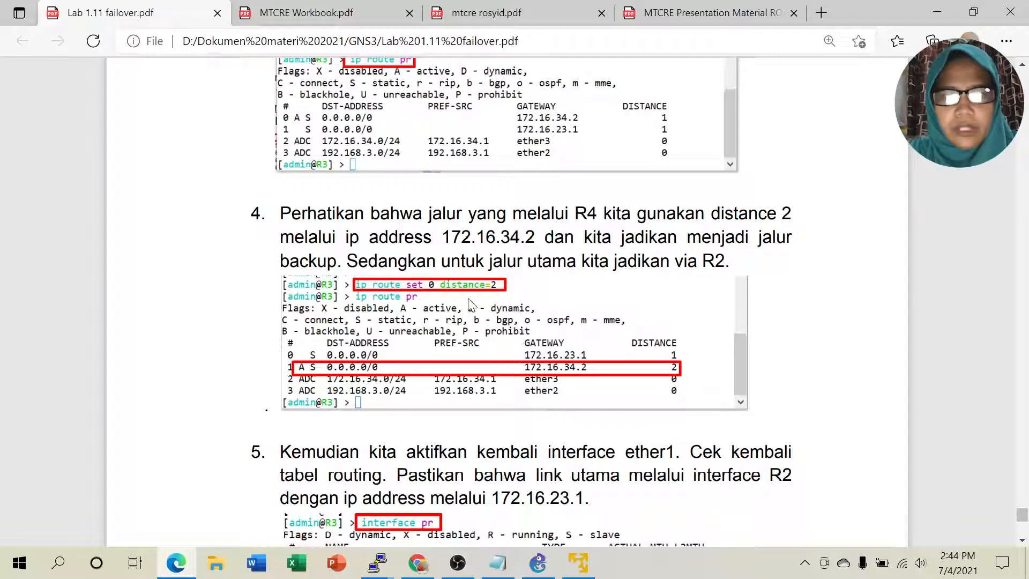
scroll(639, 326, down, 4)
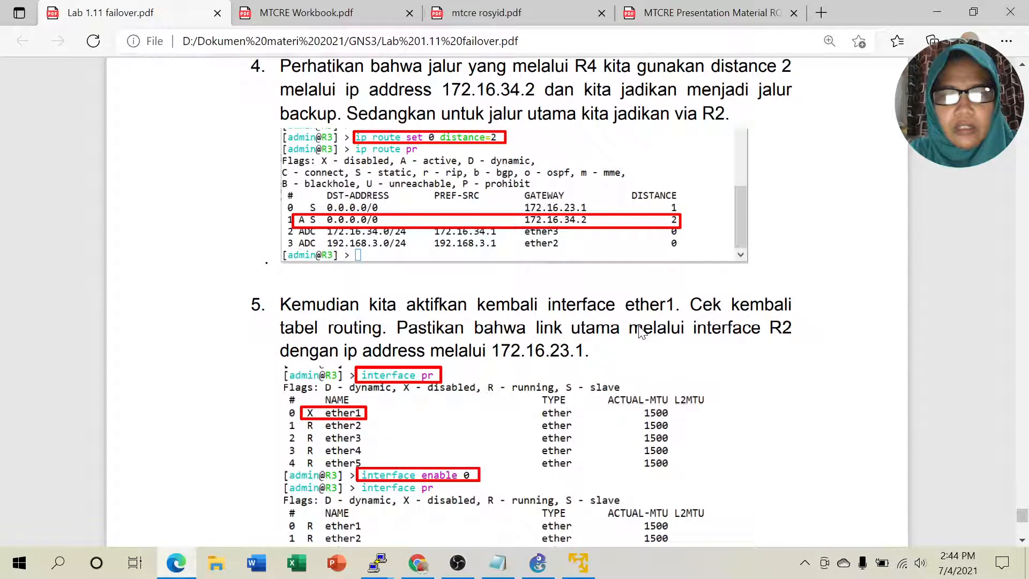
scroll(639, 332, down, 1)
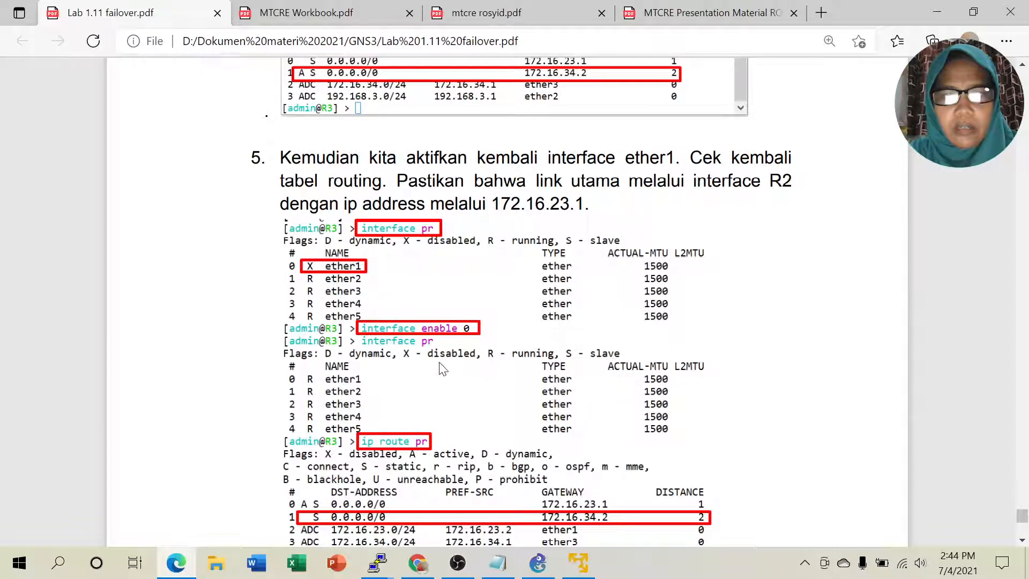
scroll(444, 386, down, 3)
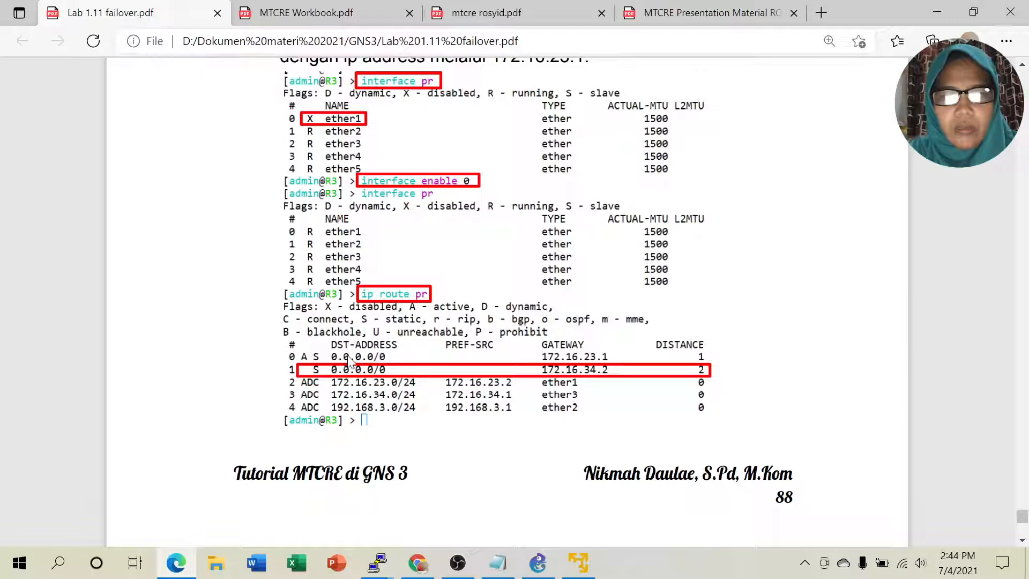
scroll(705, 367, down, 8)
scroll(705, 367, down, 5)
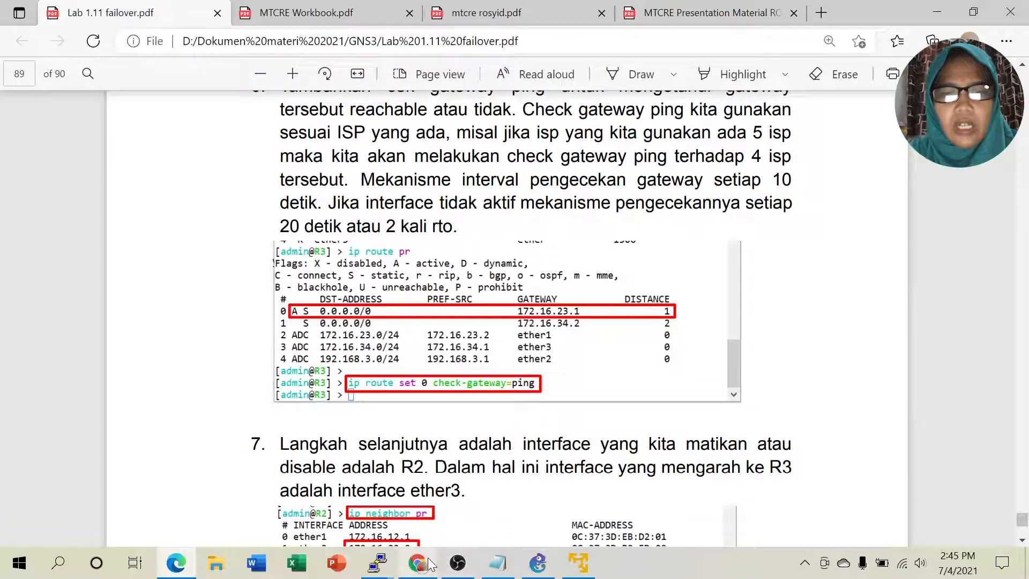
Step: Print R3's route table with 'ip route pr' and mark the active 172.16.23.1 default route
mouse_move(378, 570)
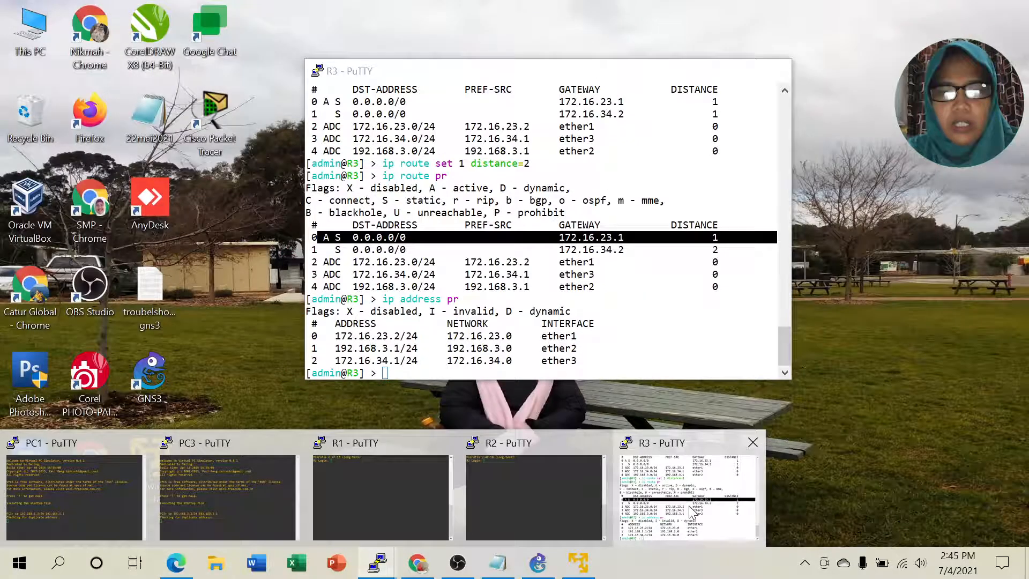
click(688, 504)
click(522, 361)
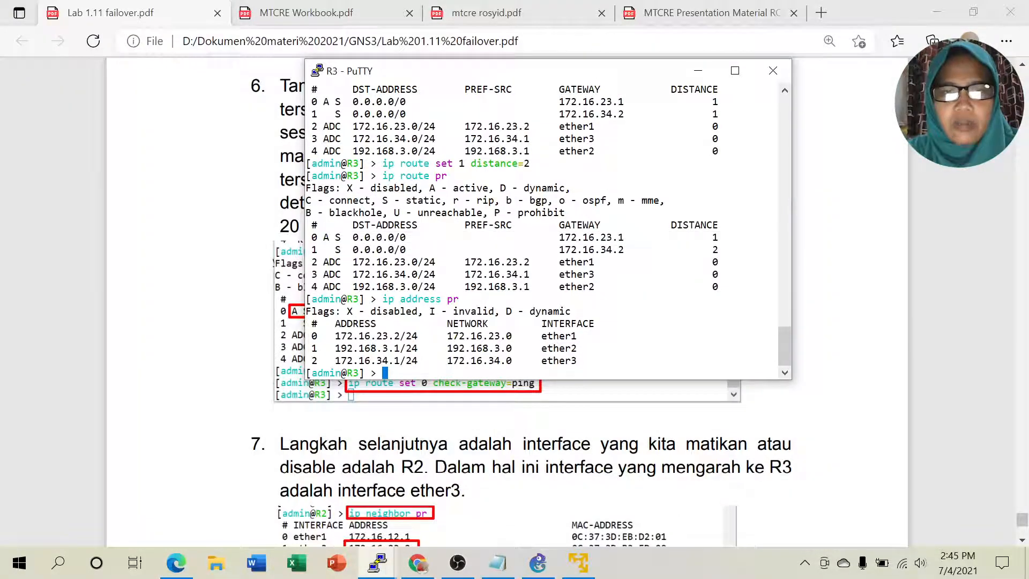
text(ip r)
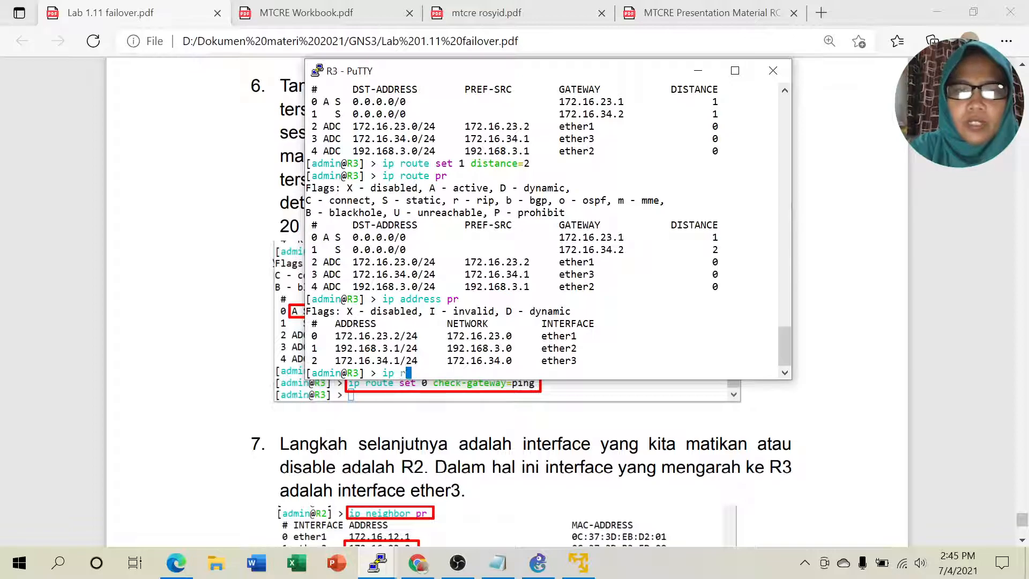
text(oute check )
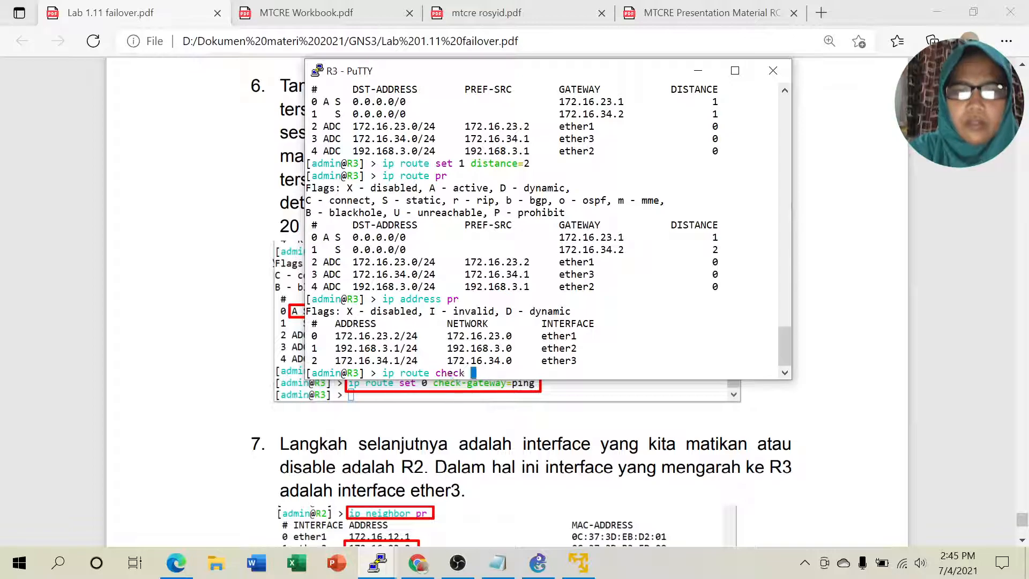
text(g)
key(BackSpace)
key(BackSpace)
key(BackSpace)
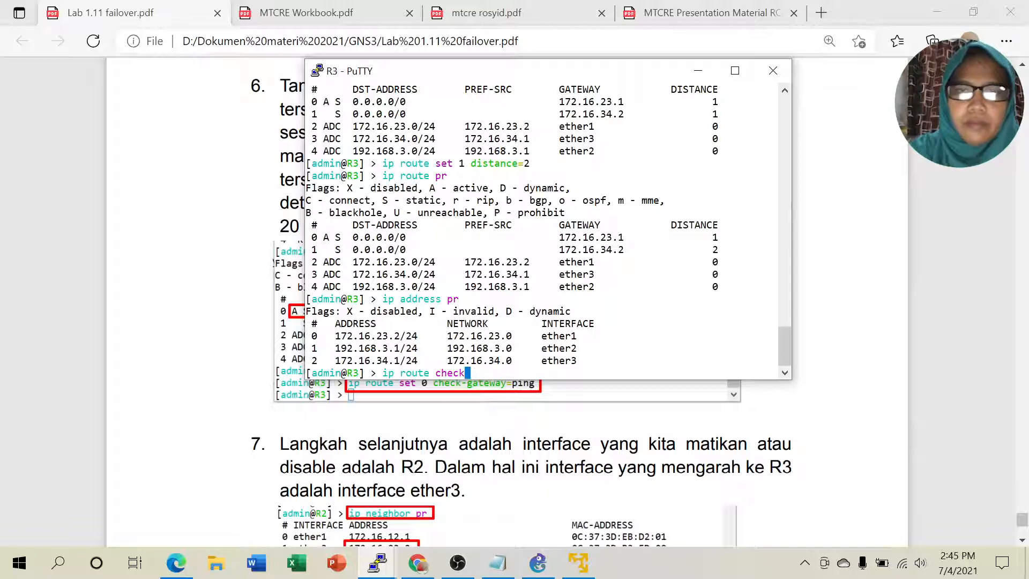
drag(490, 60, 615, 56)
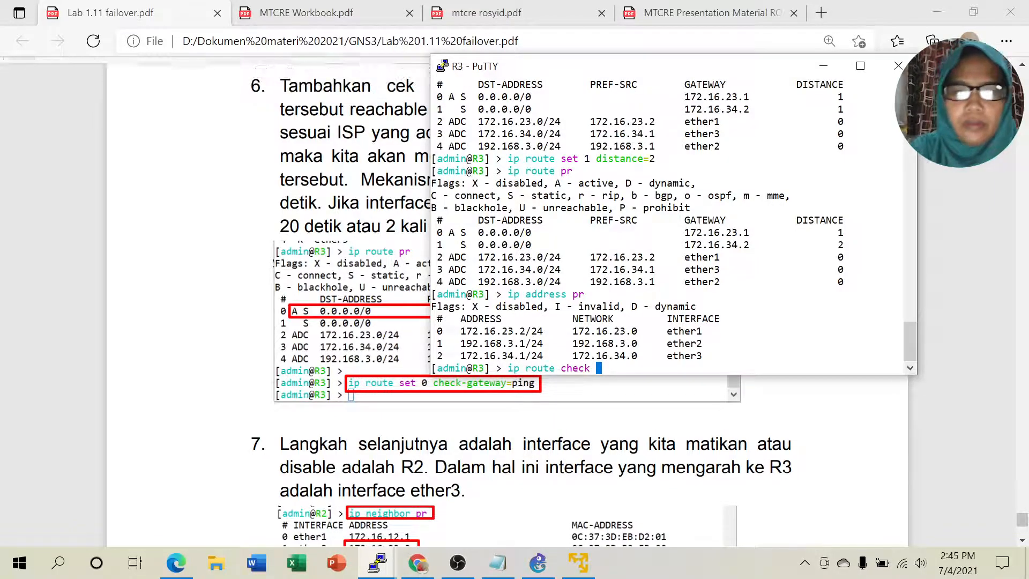
key(BackSpace)
key(BackSpace)
key(BackSpace)
key(BackSpace)
key(BackSpace)
key(BackSpace)
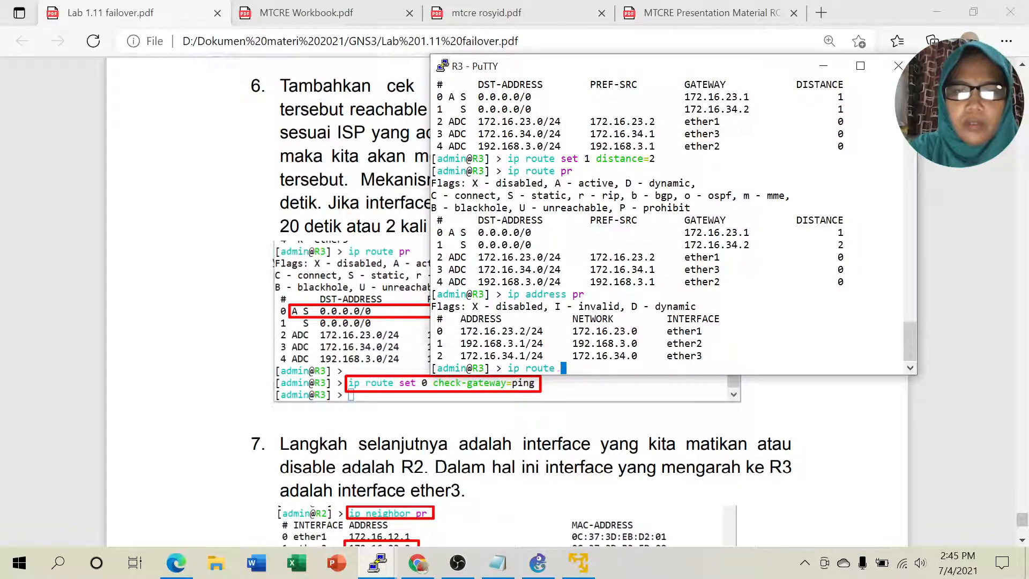
text(pr)
key(Return)
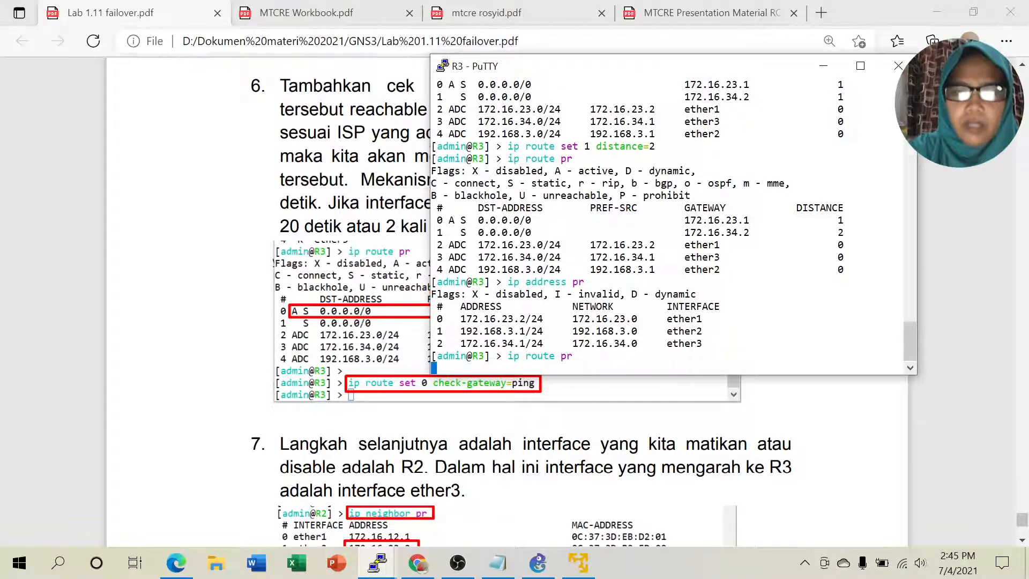
drag(443, 306, 838, 306)
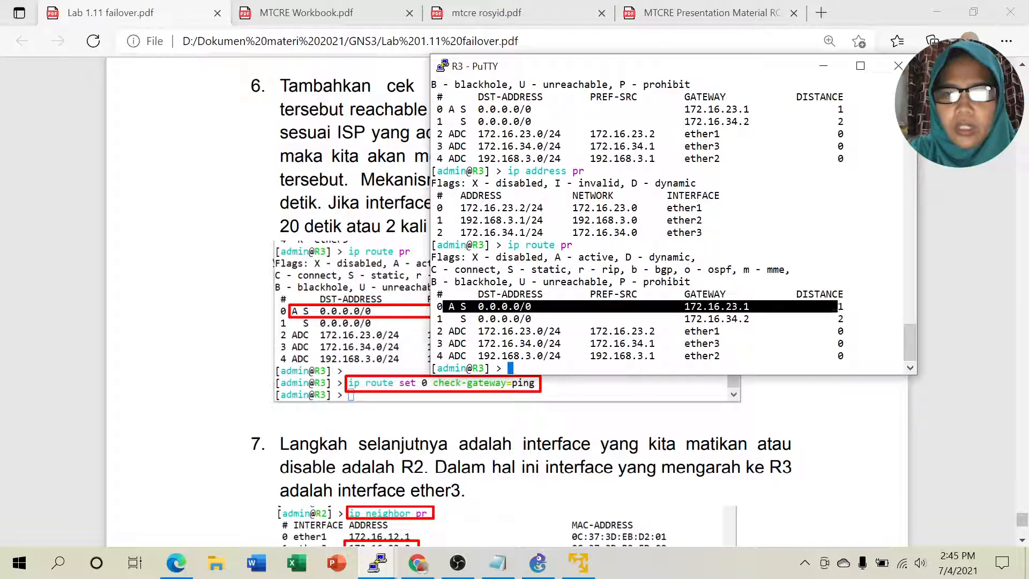
click(541, 364)
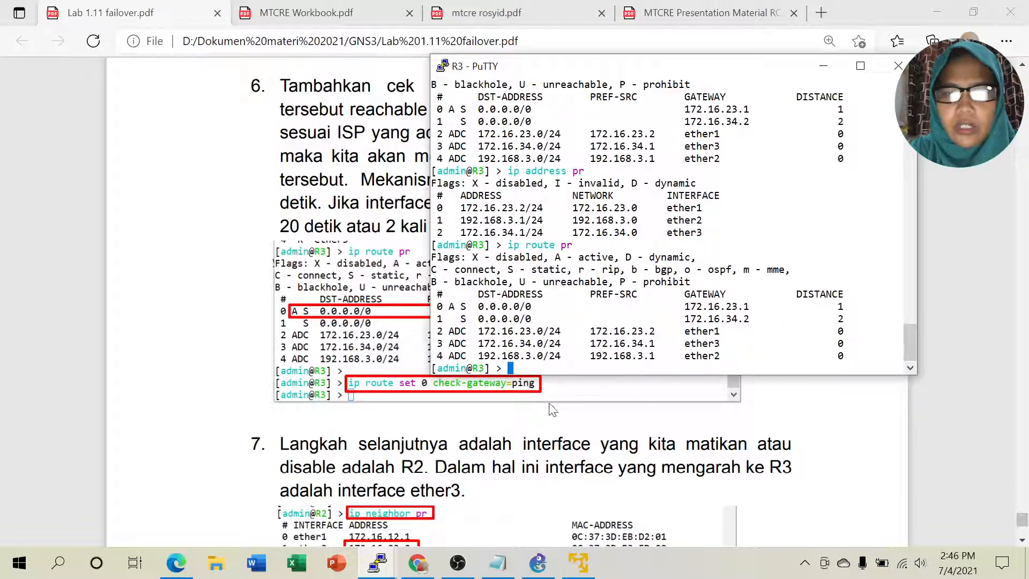
click(537, 562)
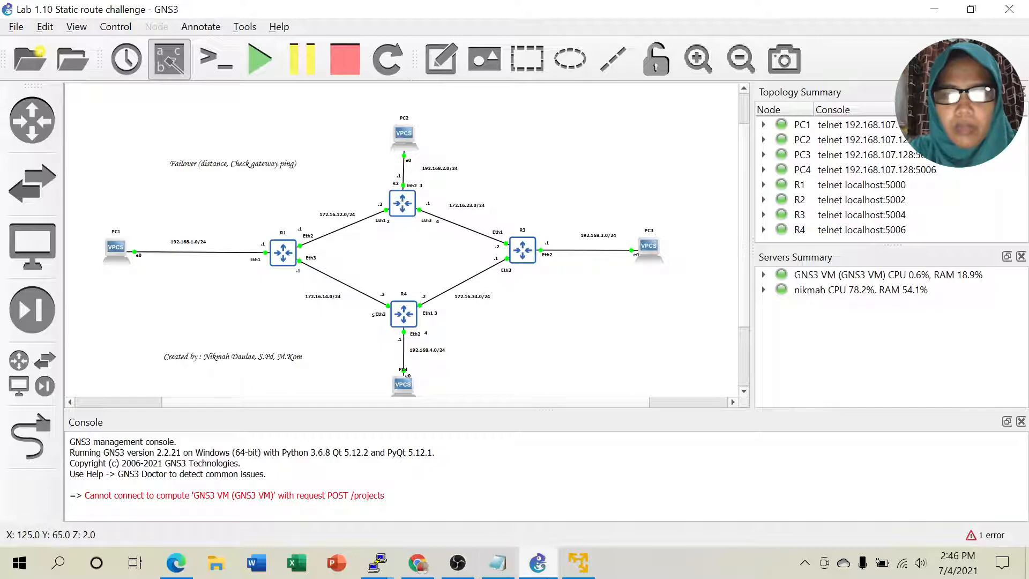
Step: Enter 'ip route set 0 check-gateway=ping' on R3 and mark route 0 in the table
mouse_move(385, 567)
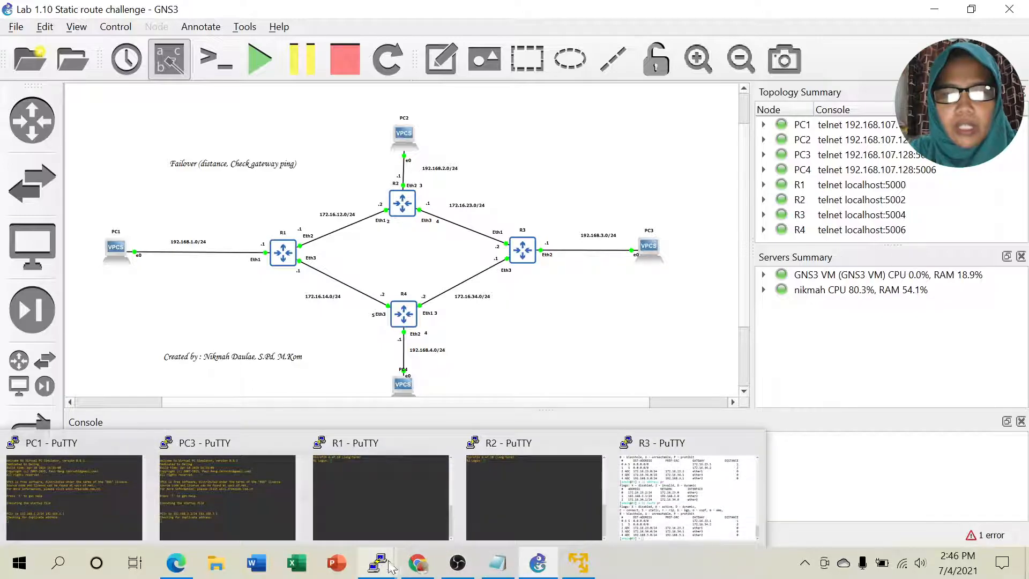
click(678, 516)
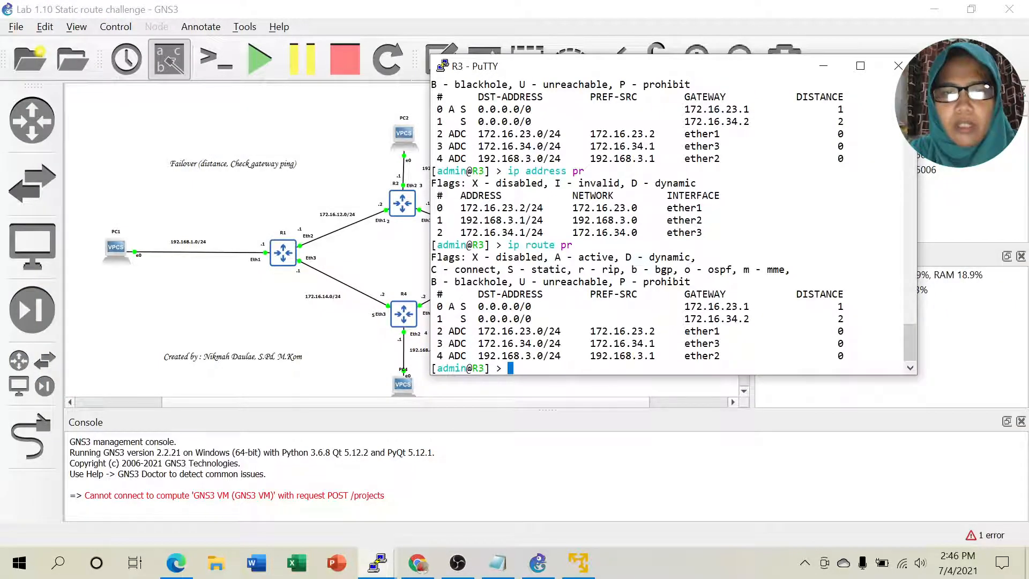
text(ip )
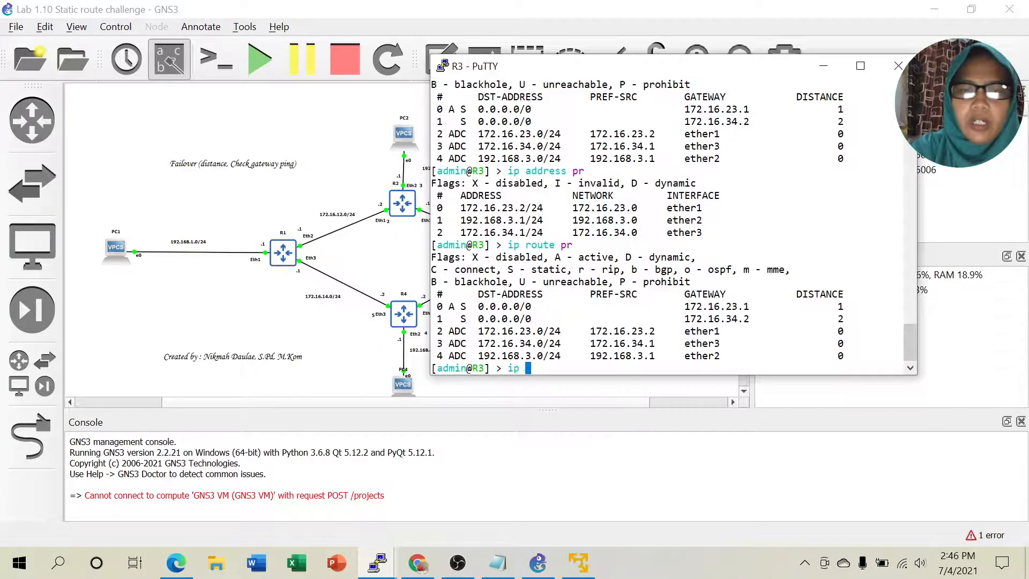
text(route set)
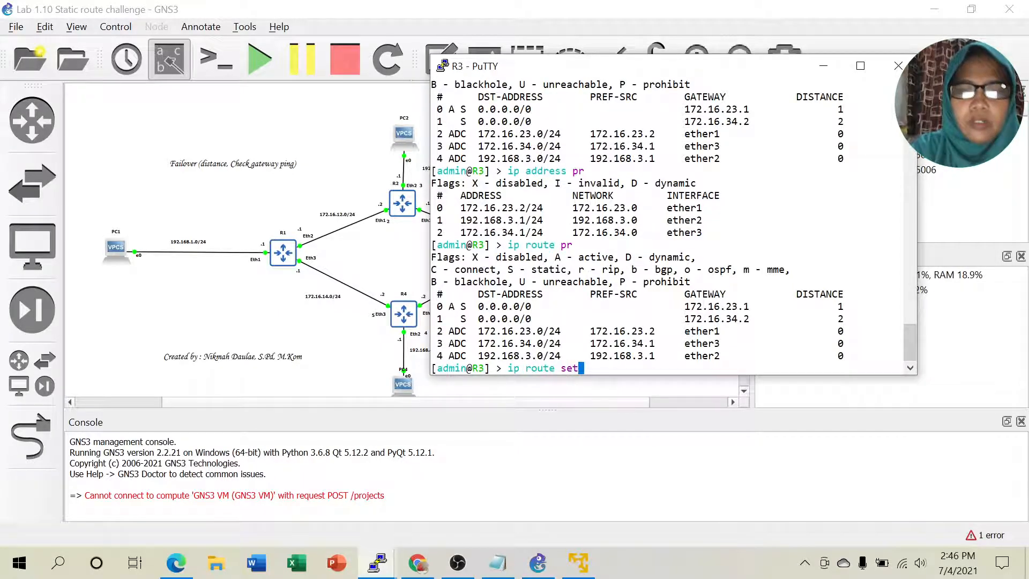
text( 0 check-gateway=ping)
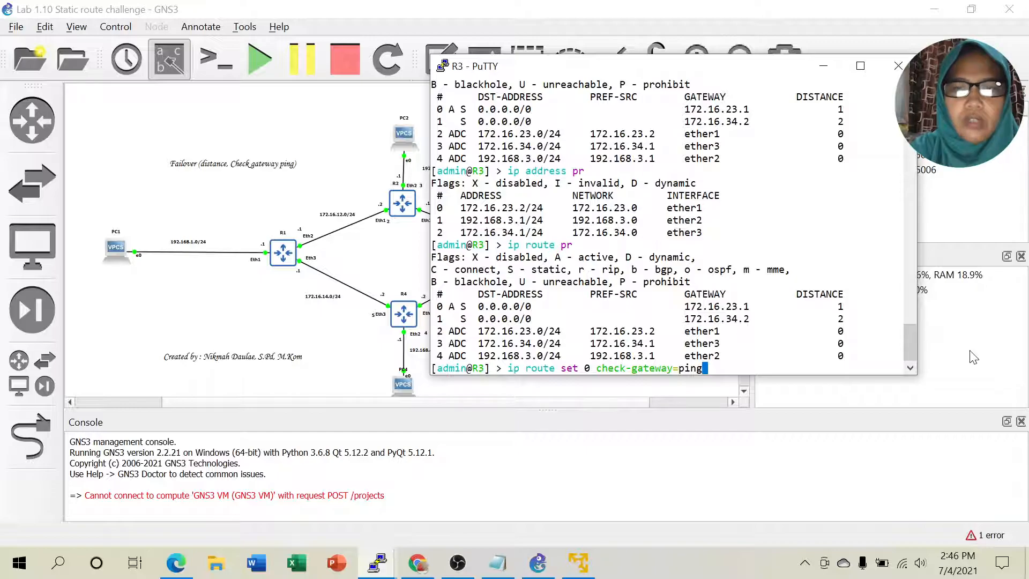
key(Return)
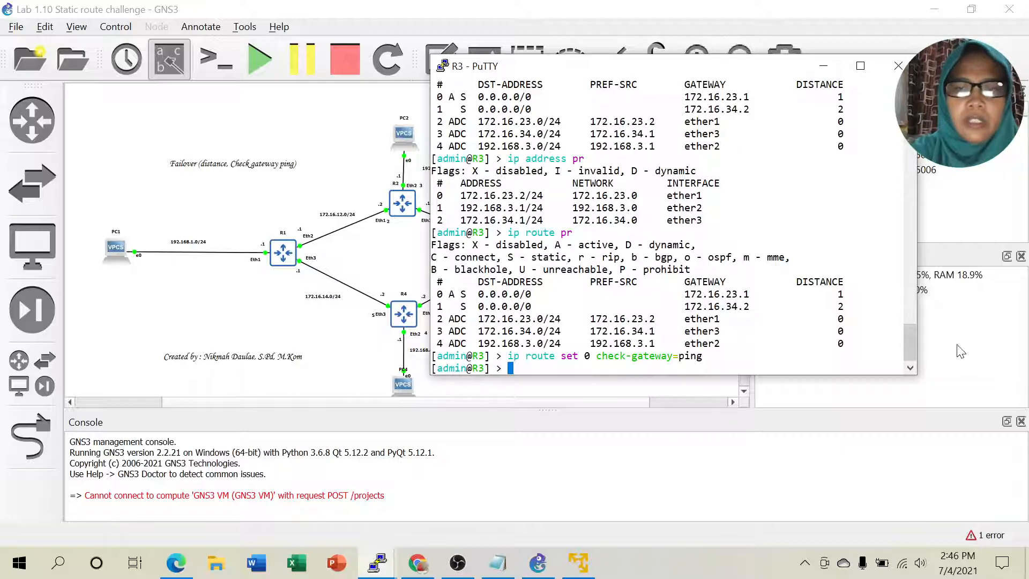
drag(449, 293, 837, 294)
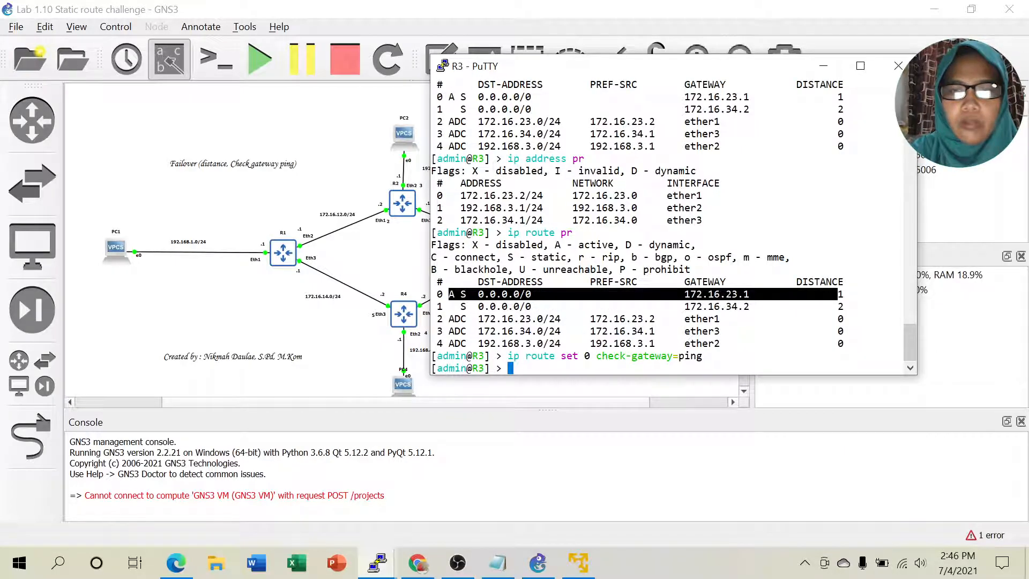
click(837, 294)
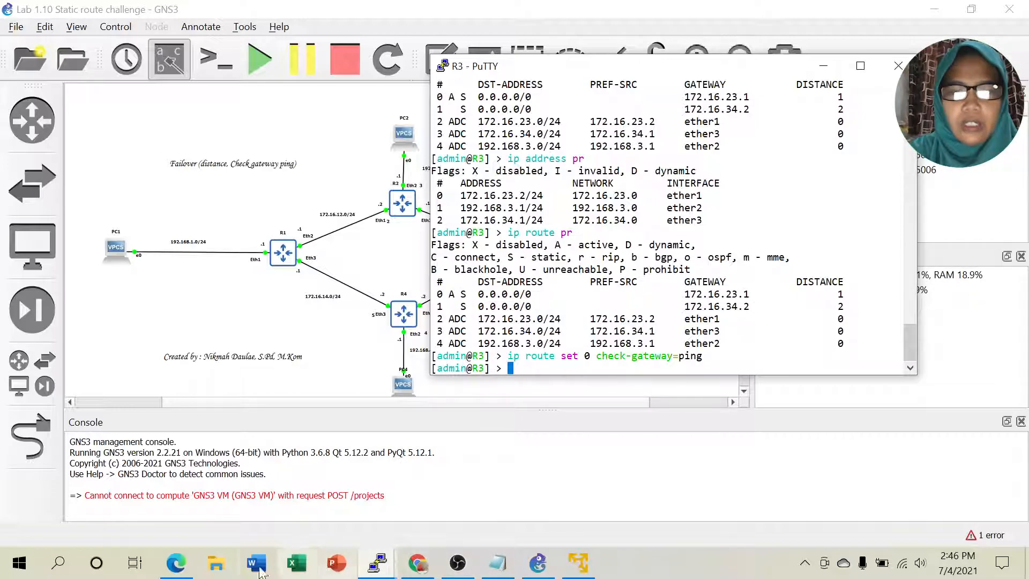
Step: Read guide steps 7–8 on disabling R2's ether3, then return to the GNS3 topology
click(181, 566)
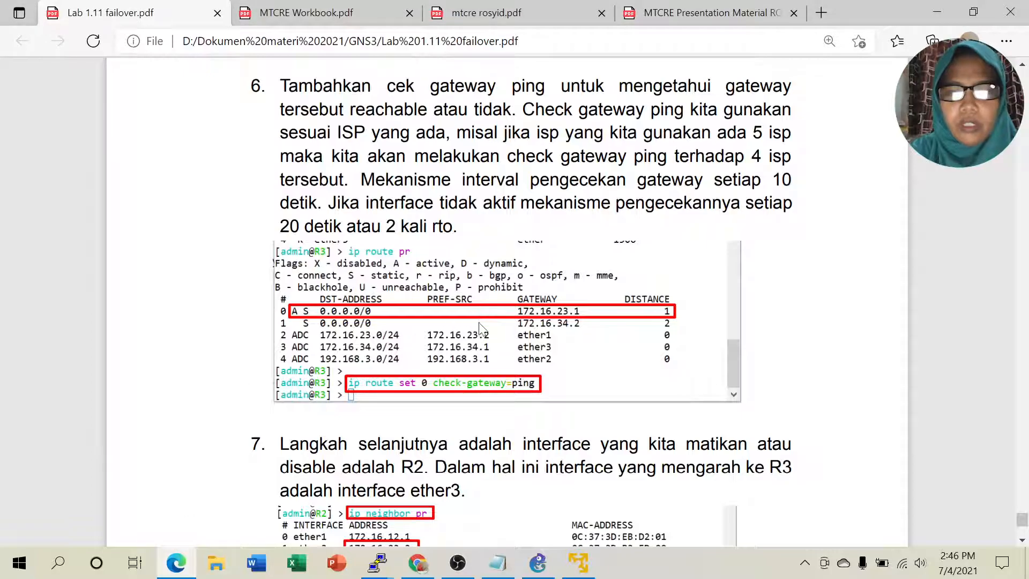
scroll(469, 365, down, 1)
scroll(469, 364, down, 5)
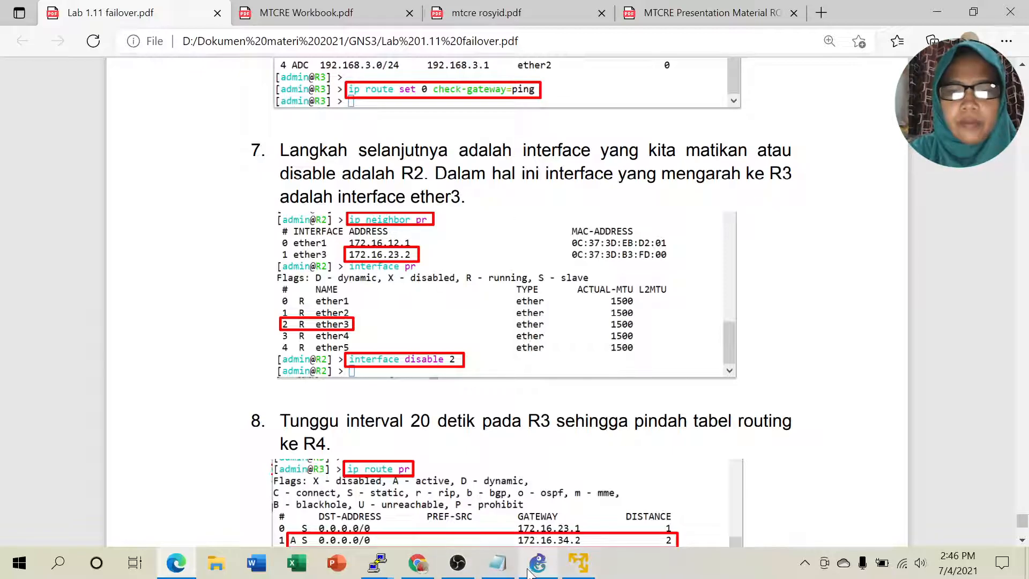
mouse_move(536, 573)
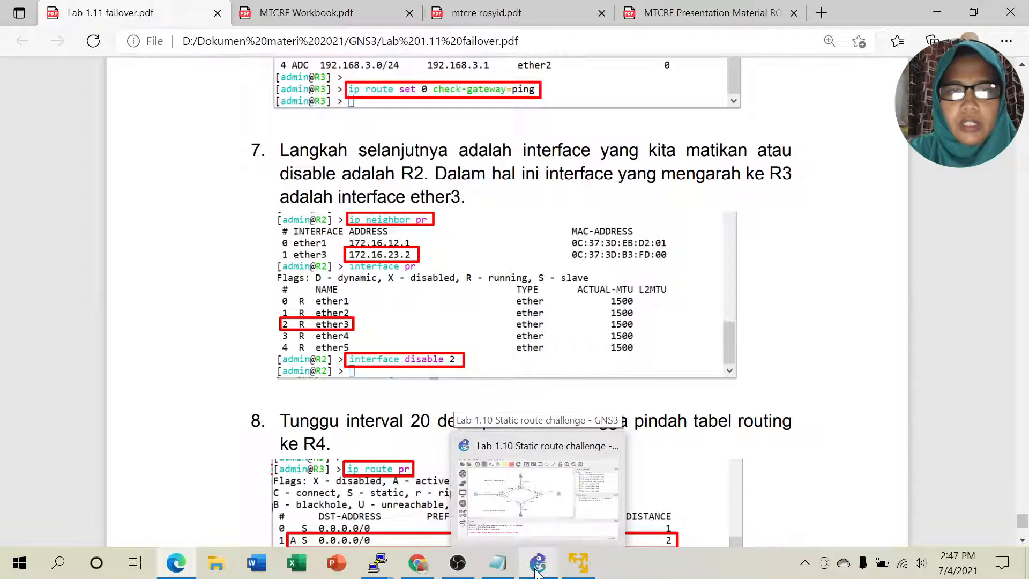
click(536, 572)
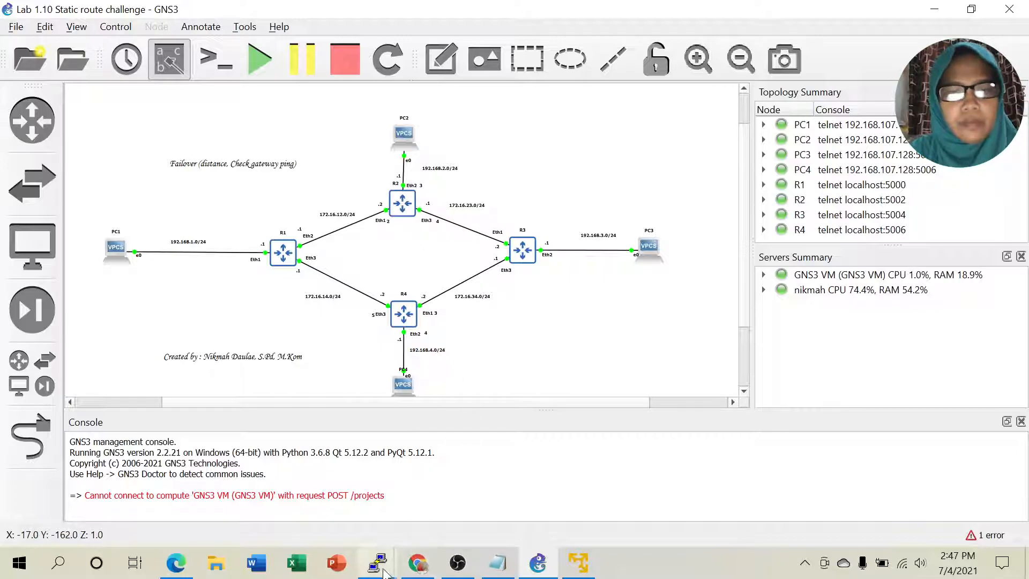
Step: Open R2's console and log in as admin with an empty password
mouse_move(377, 573)
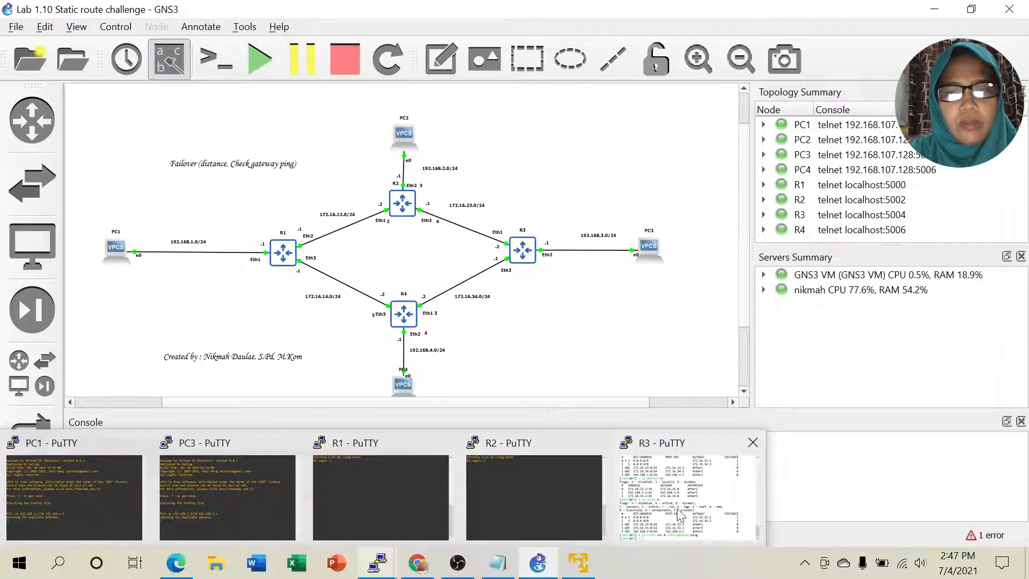
click(538, 491)
drag(322, 113, 779, 94)
text(admin)
key(Return)
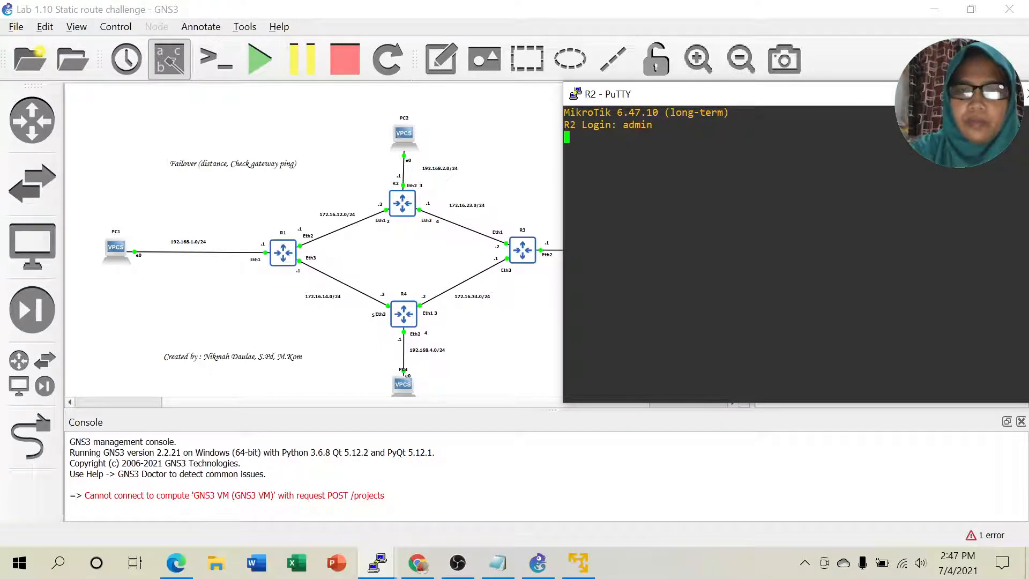
key(Return)
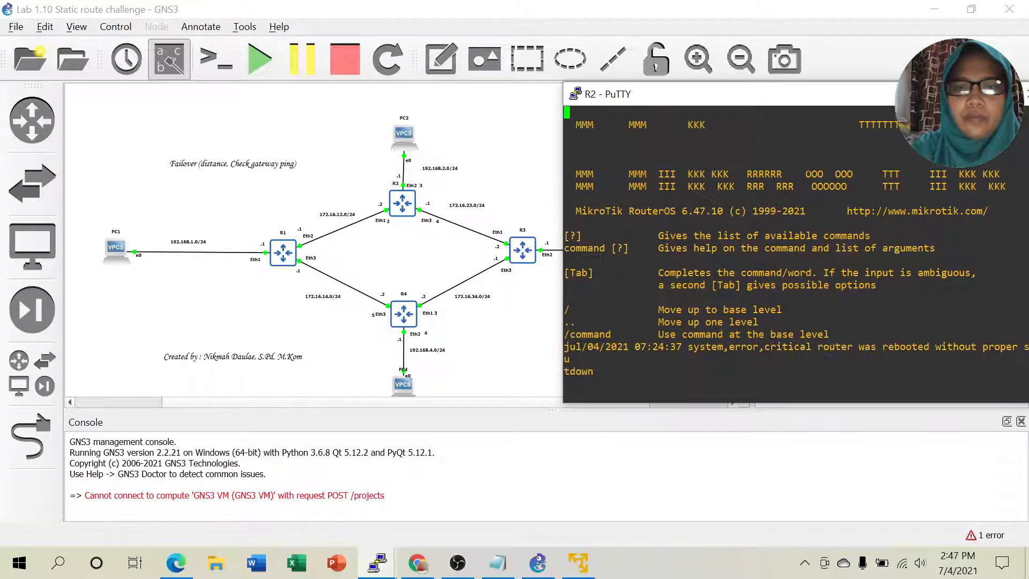
Step: List R2's neighbors with 'ip neighbor pr' and its interfaces with 'interface pr'
text(ip )
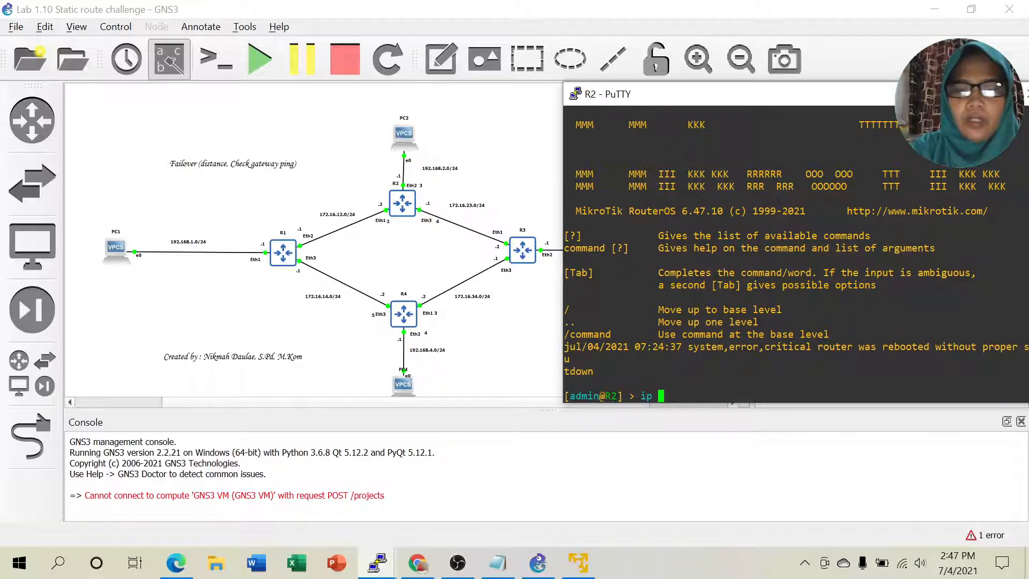
text(neighbor pr)
key(Return)
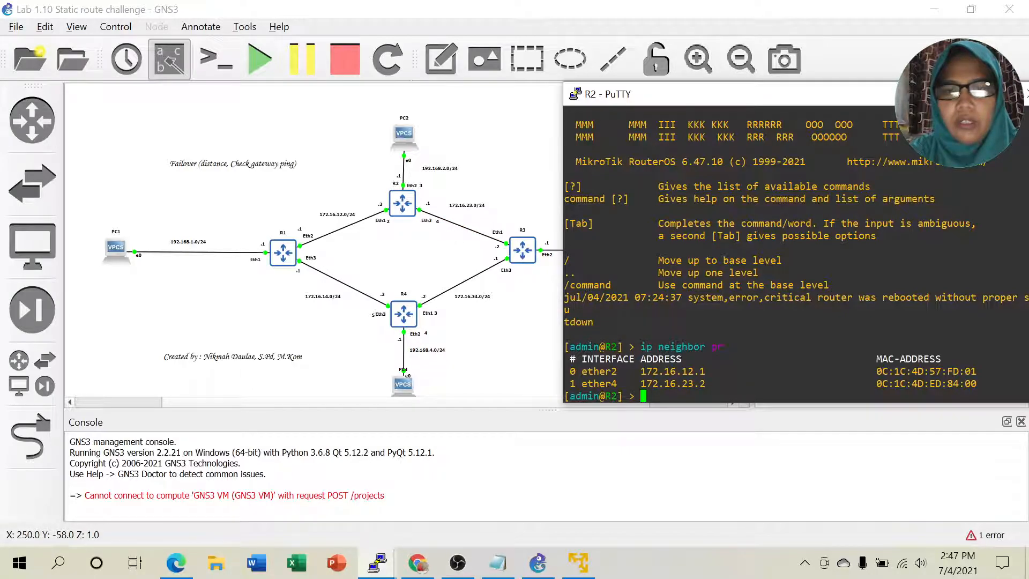
text(i)
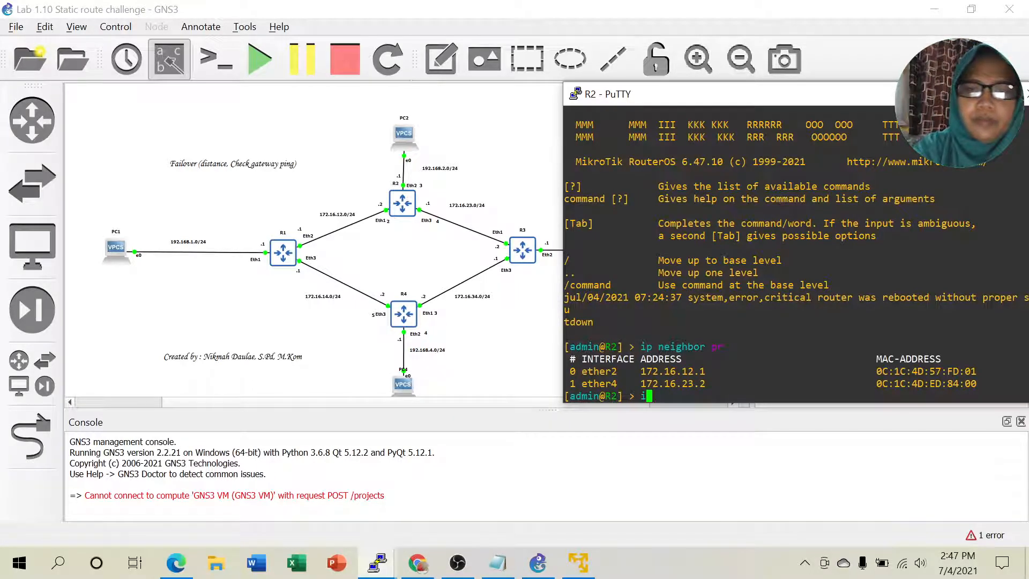
key(BackSpace)
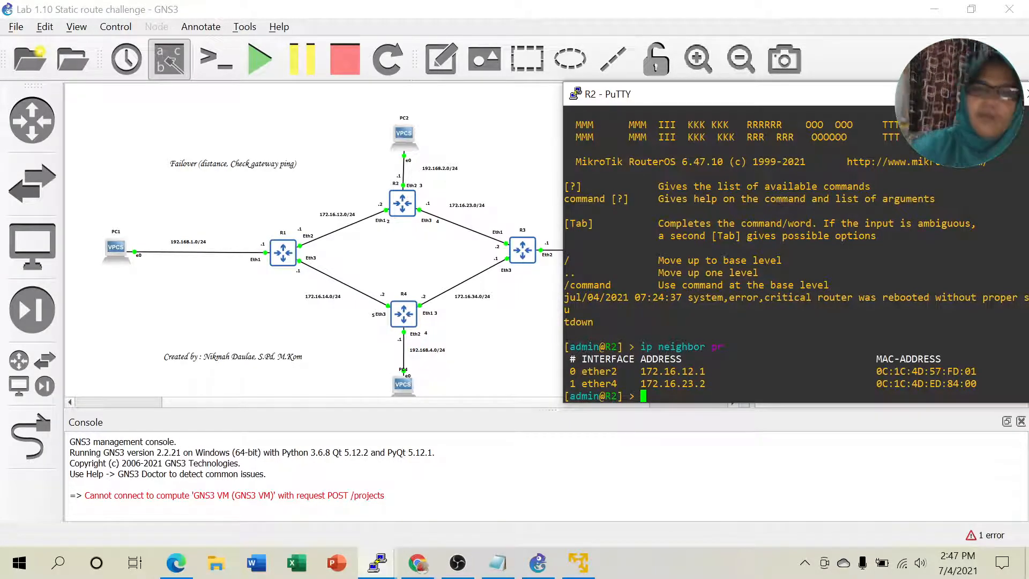
text(interface p)
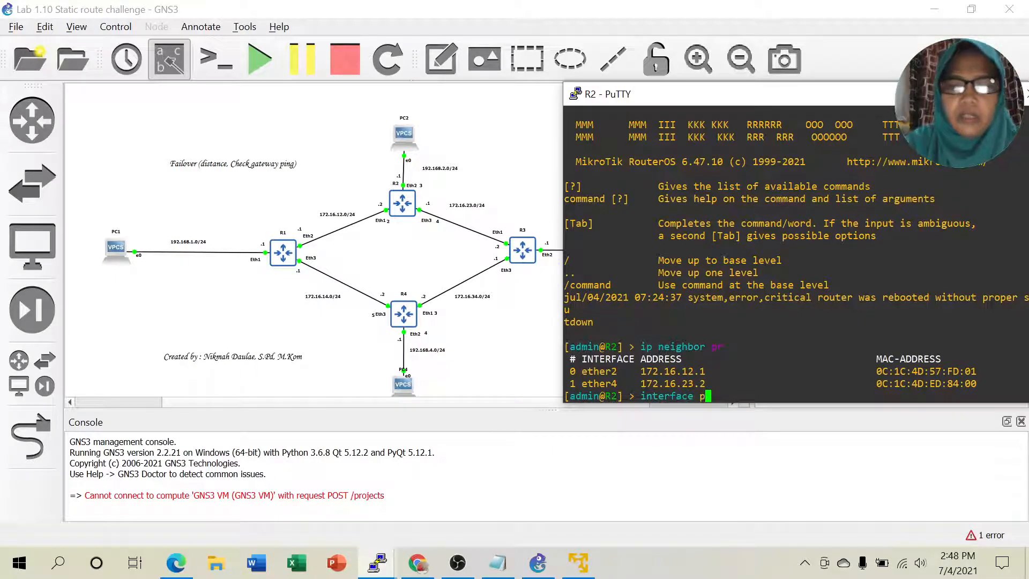
text(r)
key(Return)
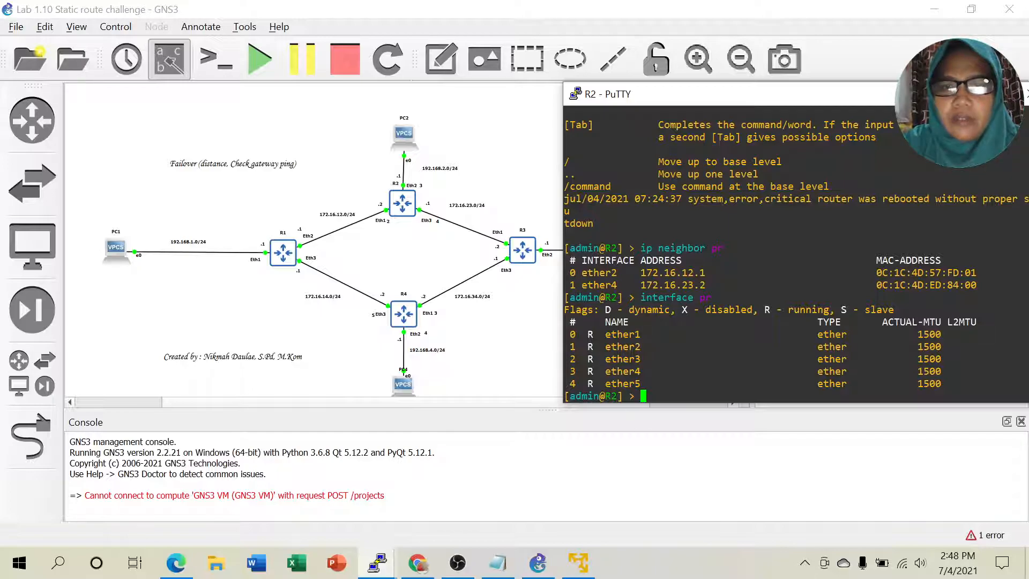
text(interface)
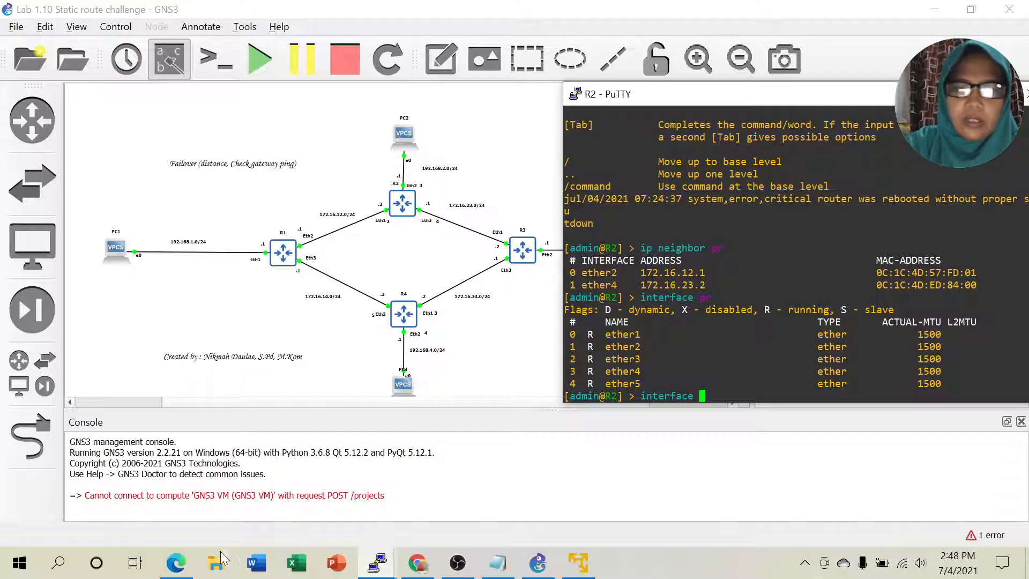
Step: Review step 8's expected R3 route table with 172.16.34.2 active, then return to GNS3
click(176, 566)
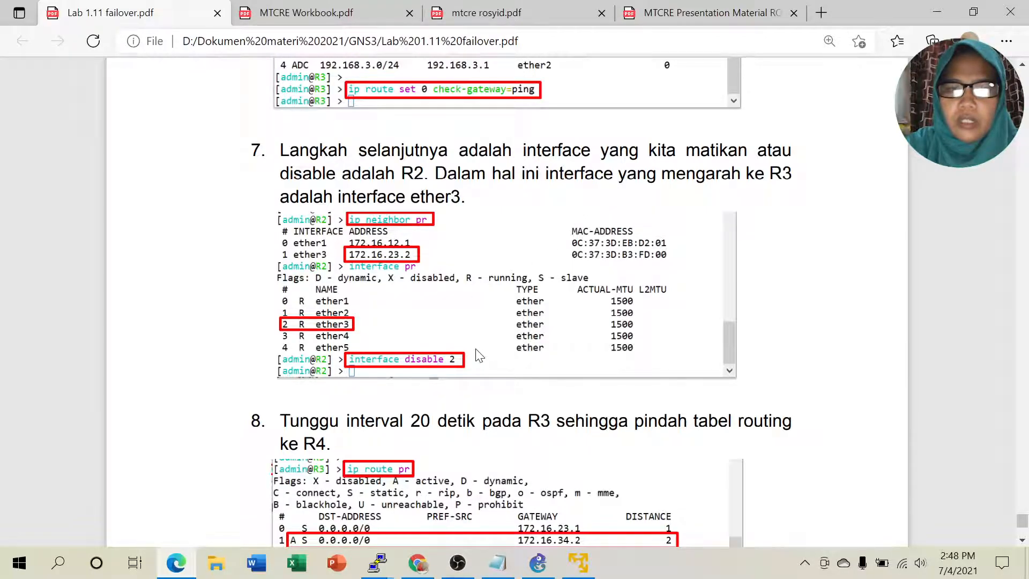
scroll(480, 355, down, 1)
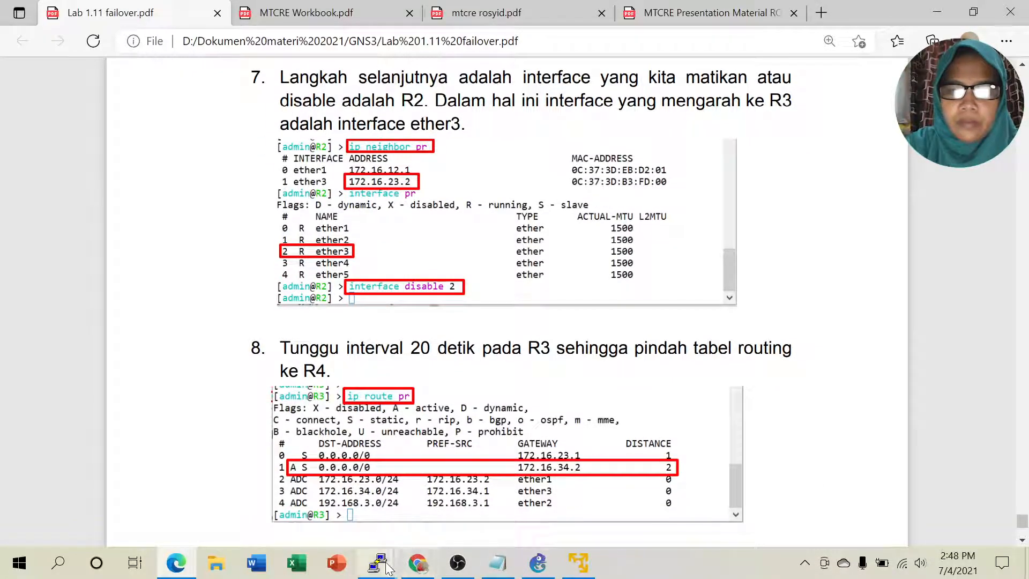
mouse_move(388, 567)
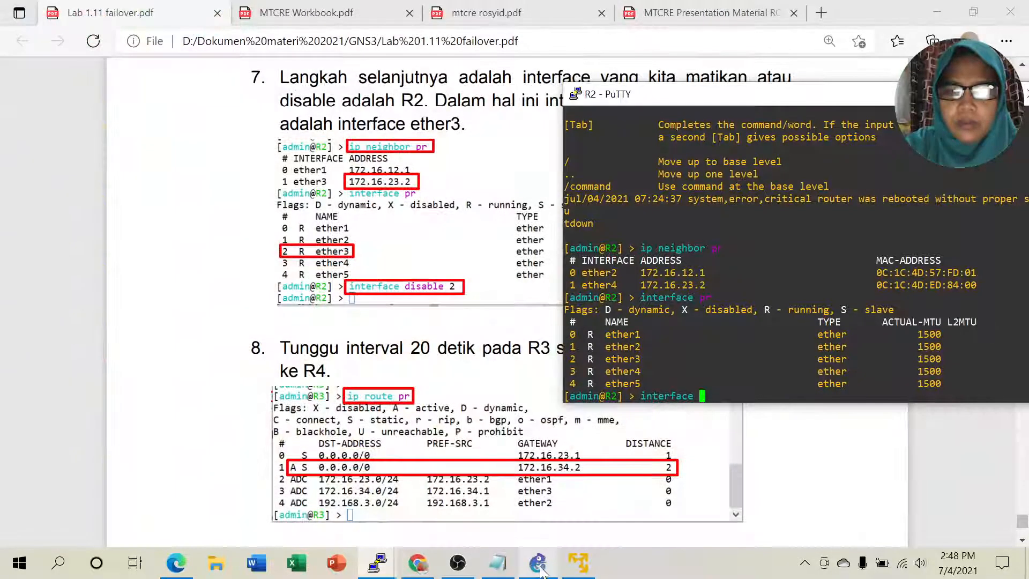
click(538, 563)
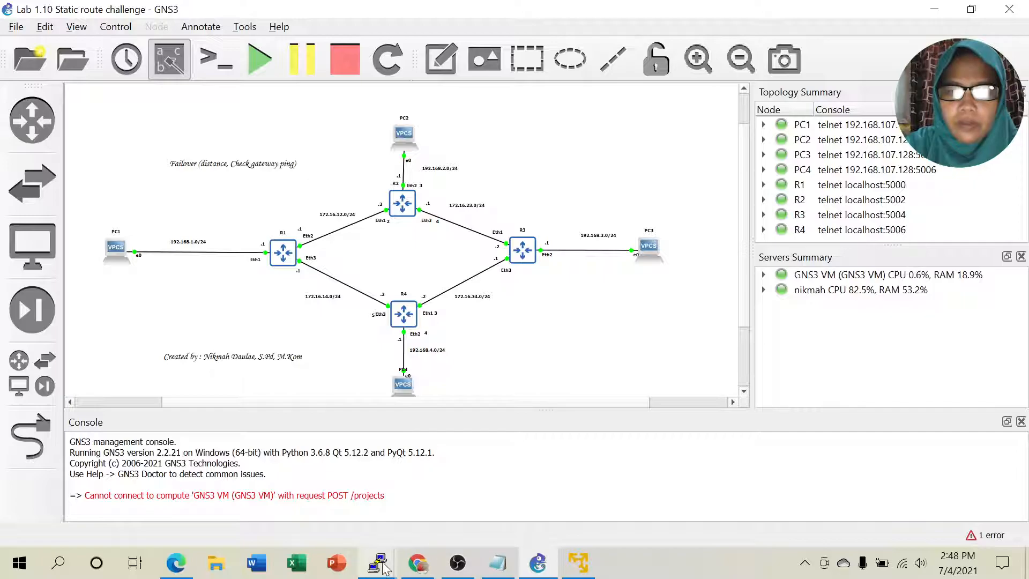
Step: Disable interface 3 (ether4) on R2 with 'interface disable 3'
mouse_move(383, 566)
click(597, 502)
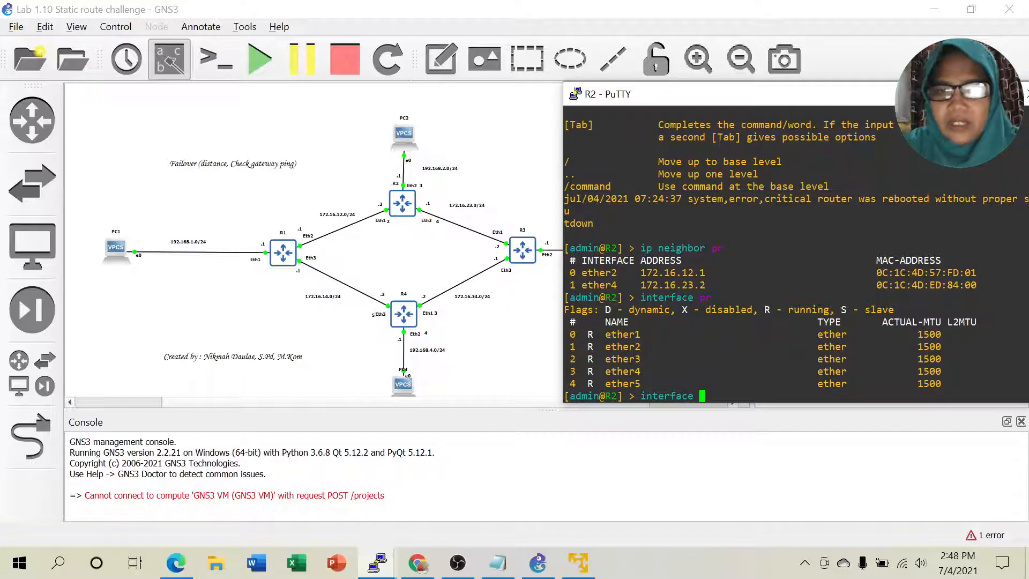
text(set)
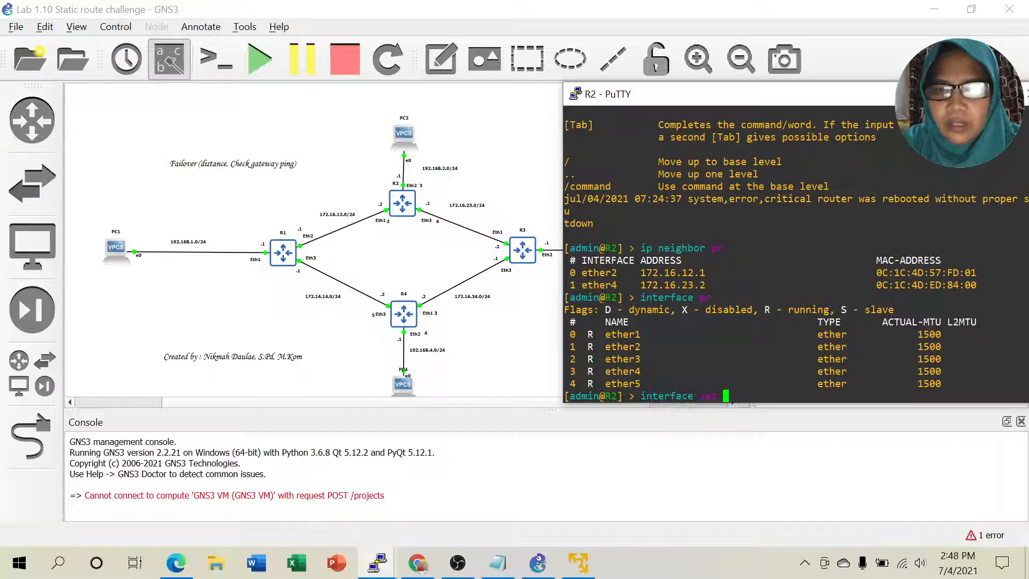
key(BackSpace)
key(BackSpace)
key(BackSpace)
key(BackSpace)
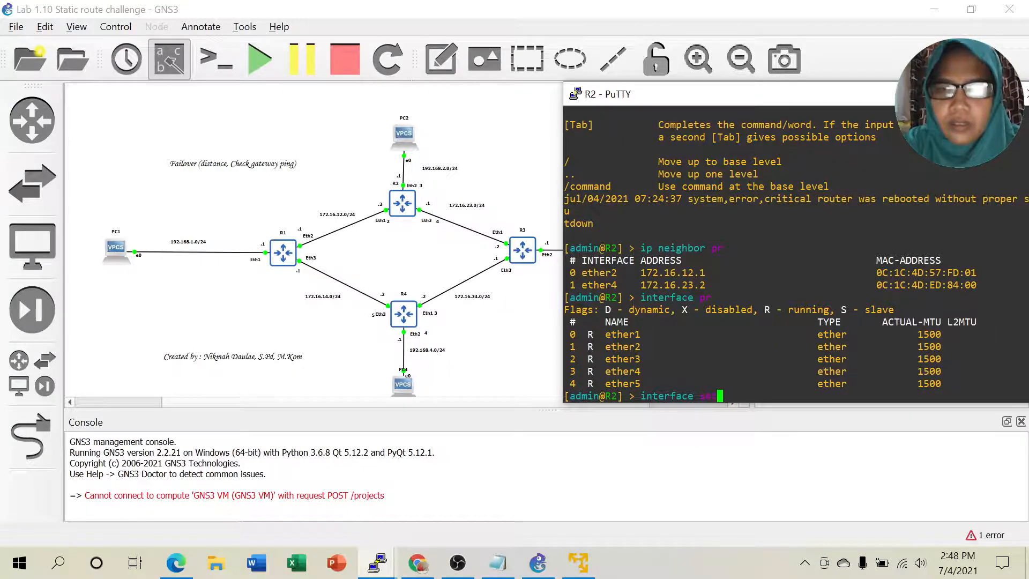
text(di)
key(Tab)
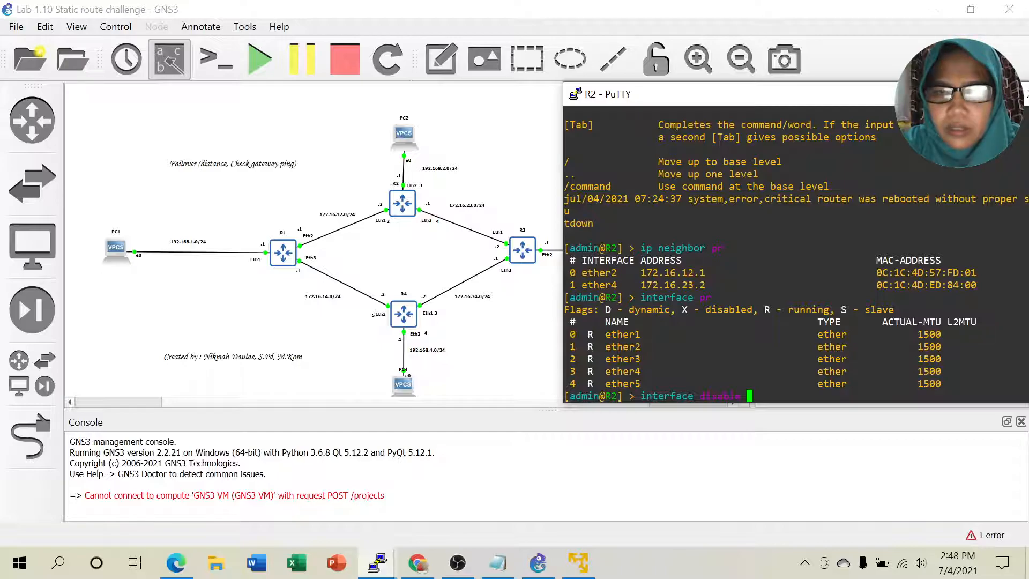
text(3)
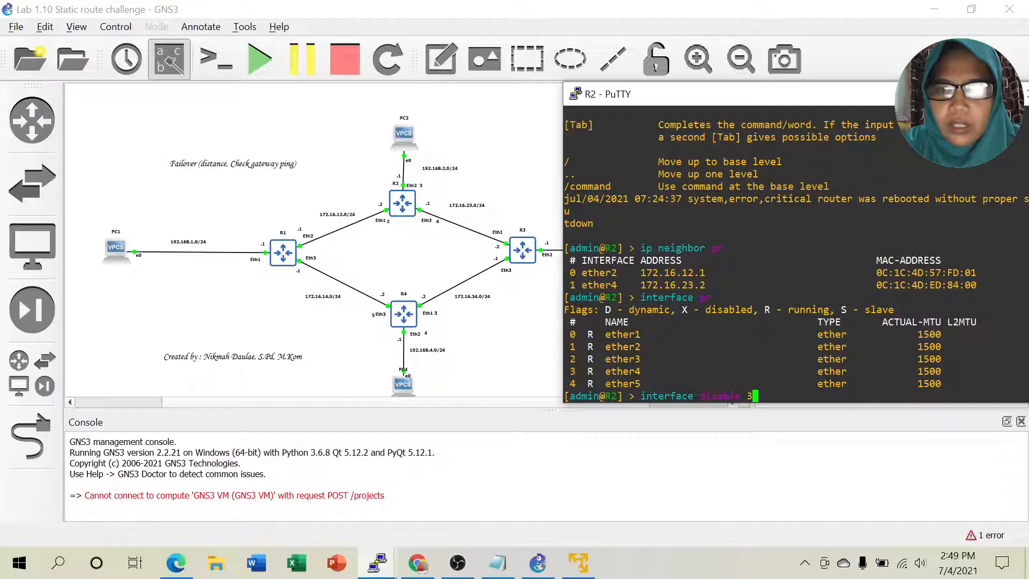
key(Return)
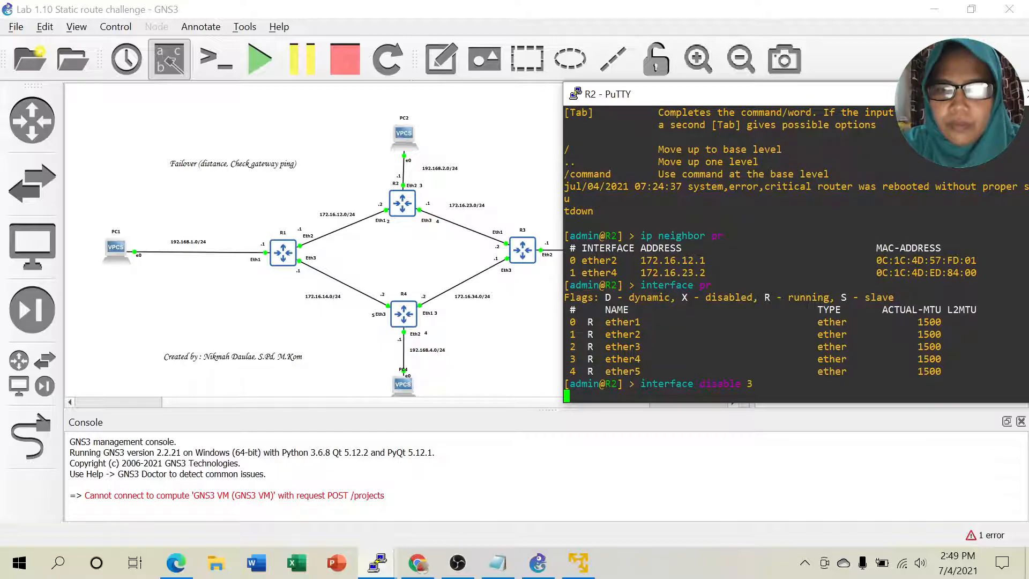
Step: Print R2's interfaces to confirm ether4 is flagged X, then minimise the console
text(in)
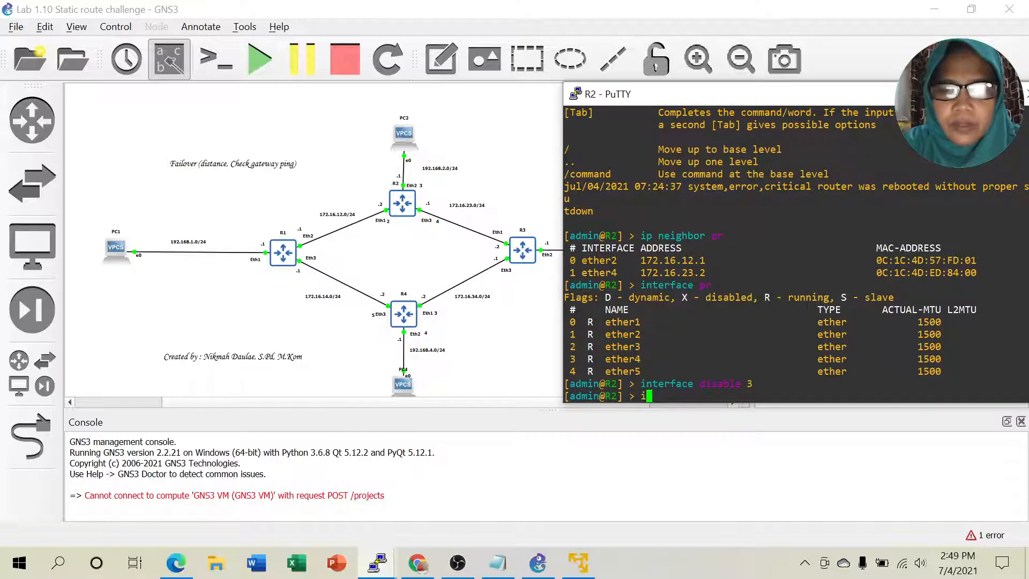
key(Tab)
text(pr)
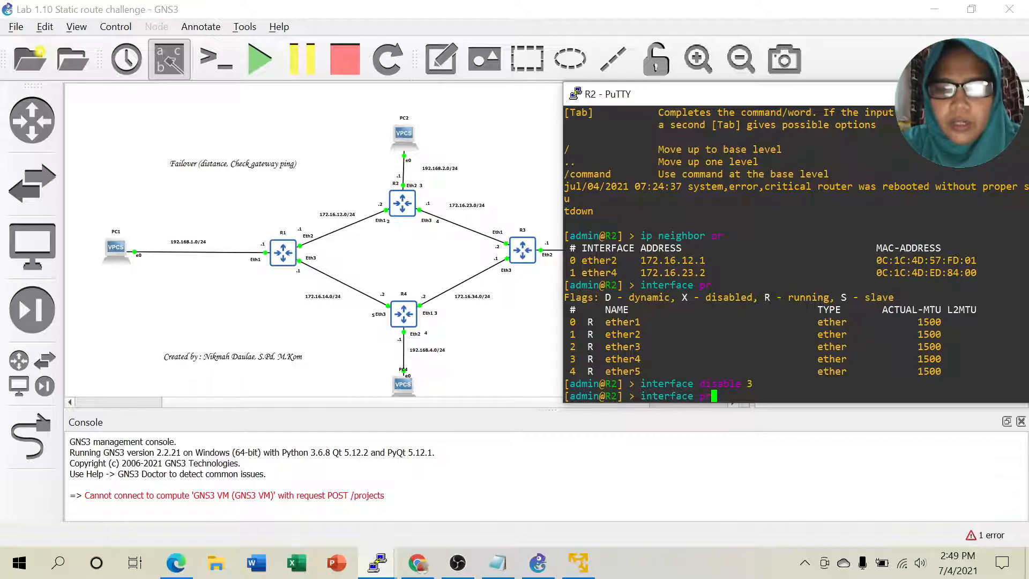
key(Return)
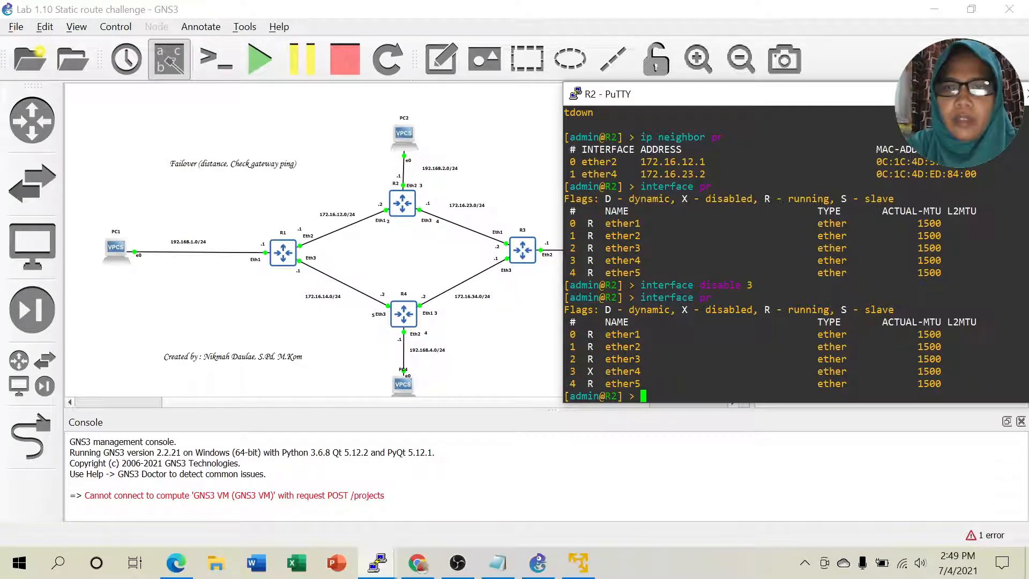
click(954, 94)
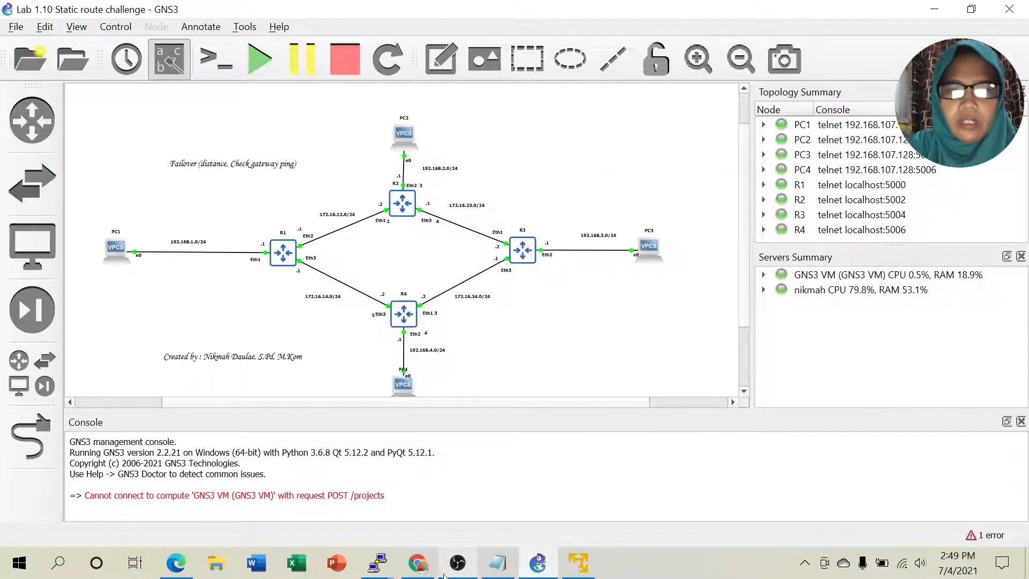
Step: From PC3, ping and trace 192.168.1.2 with '-P 1', confirming the path via 172.16.34.2
mouse_move(372, 567)
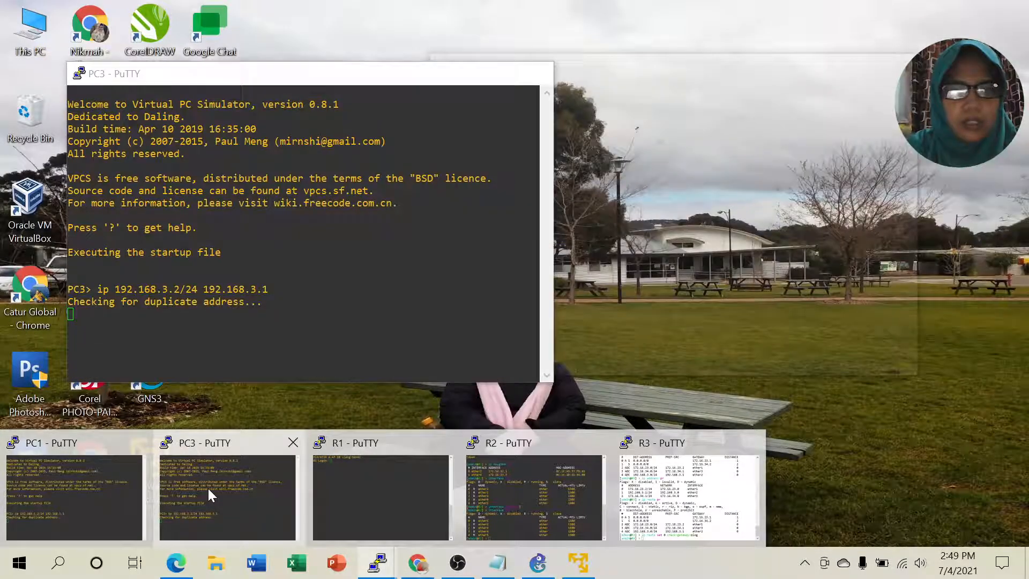
click(207, 487)
drag(324, 83, 871, 90)
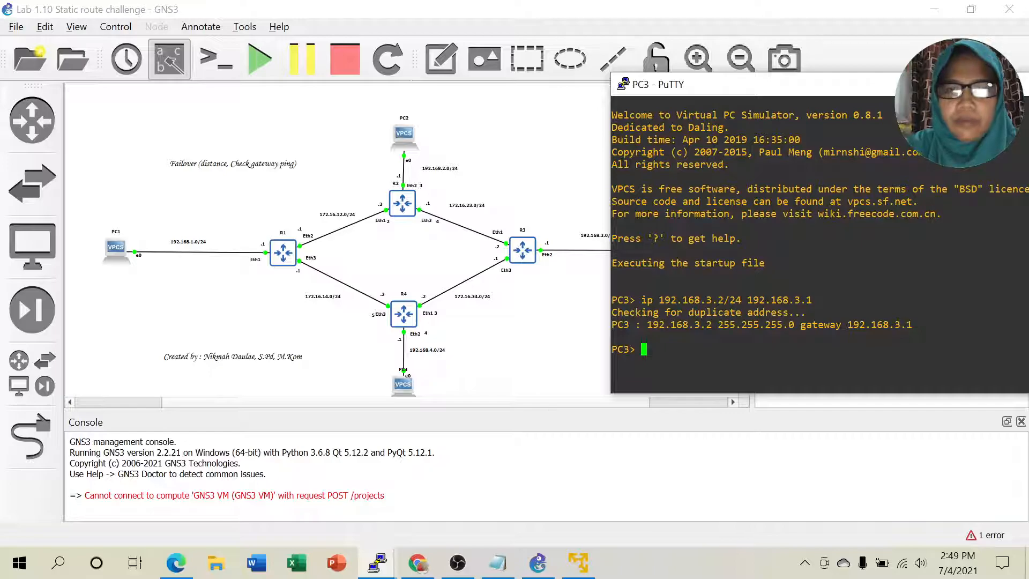
text(ping)
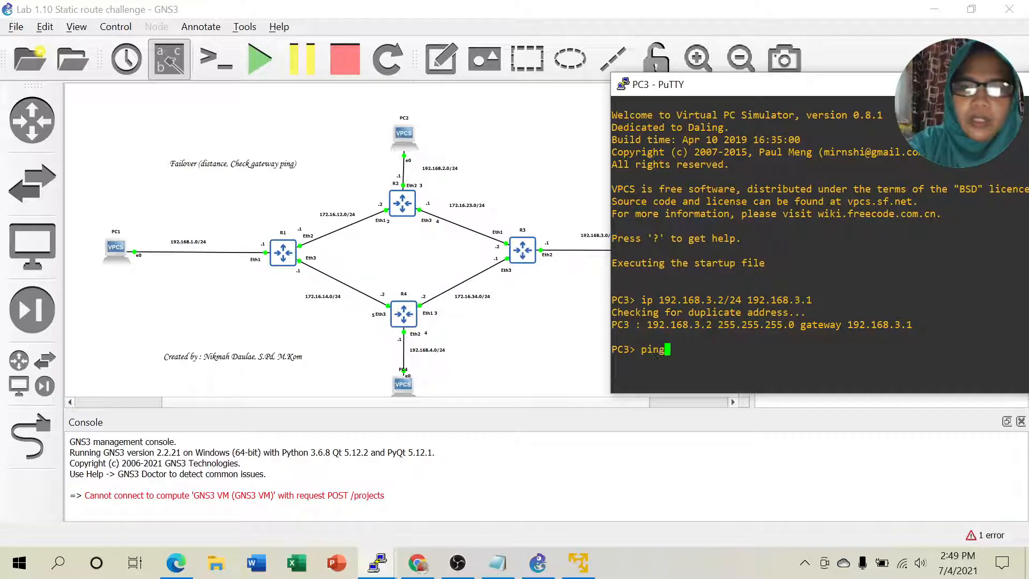
text( 192.168.)
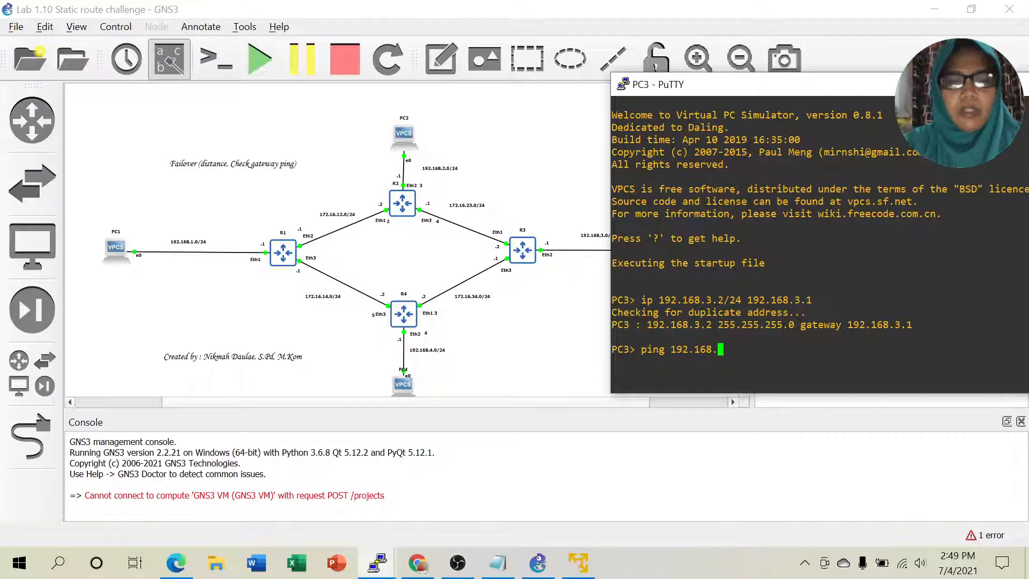
text(1.)
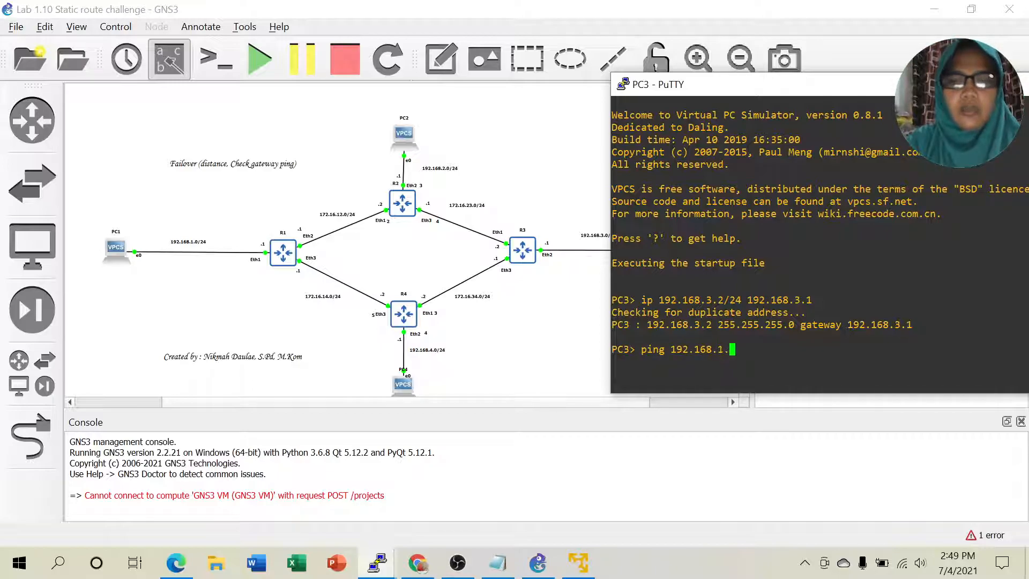
text(2 -P)
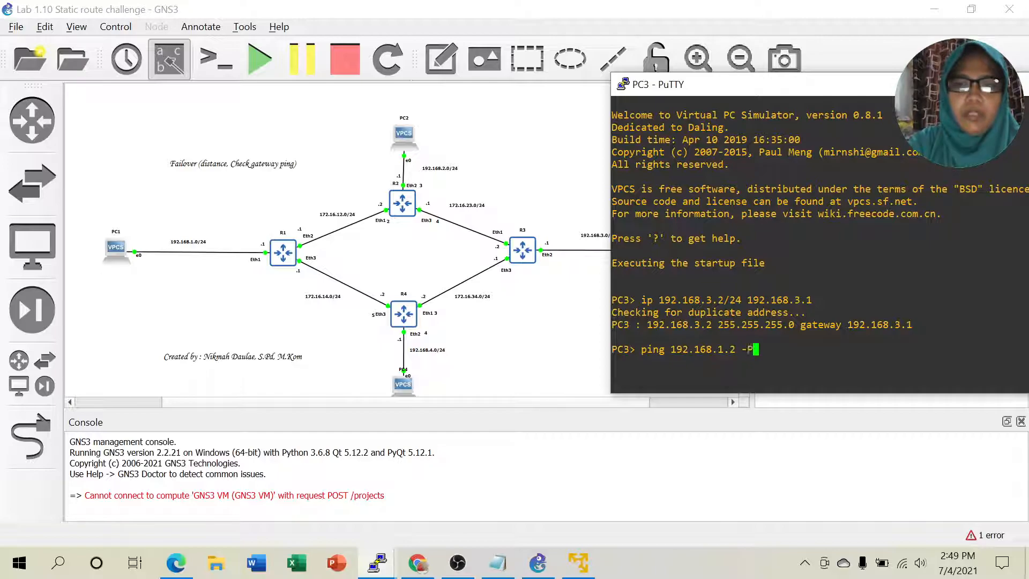
text( 1)
key(Return)
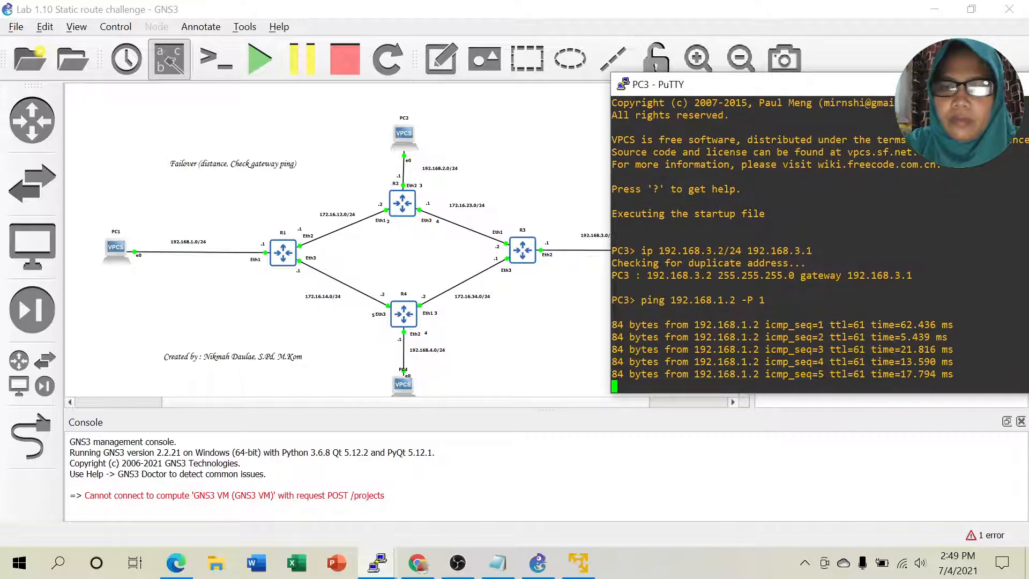
text(trace 192.168.1.)
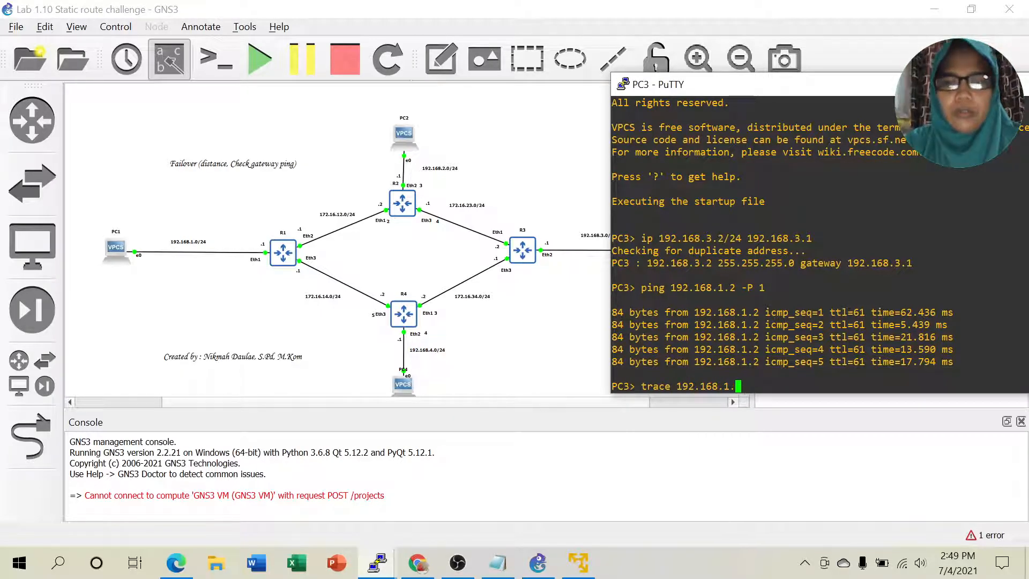
text(2 -)
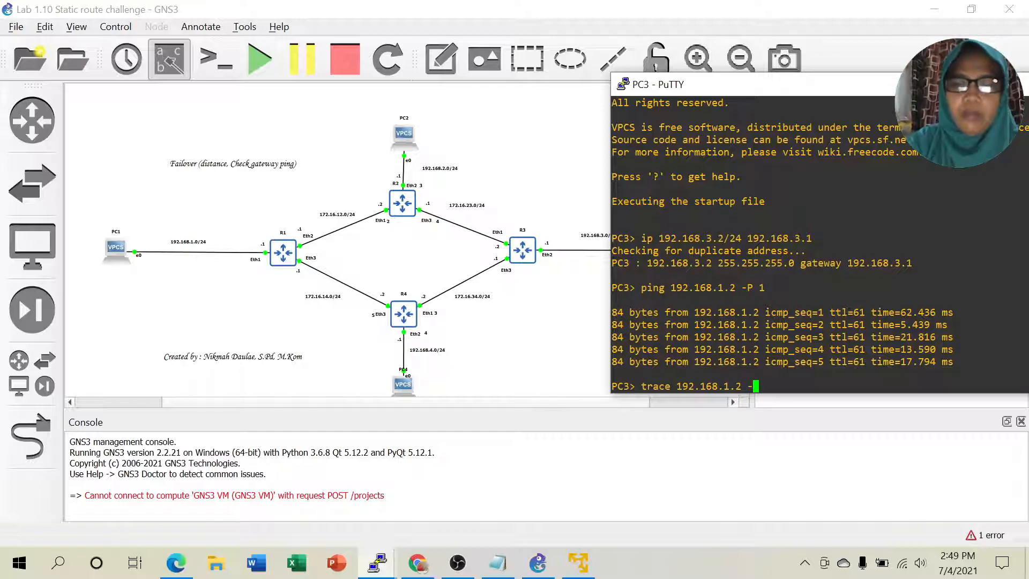
text(P 1)
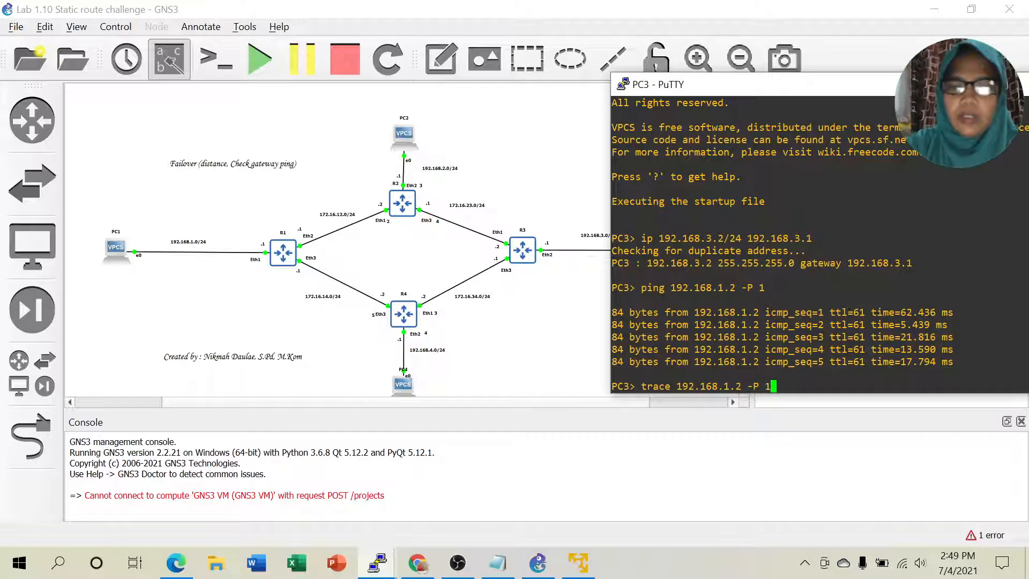
key(Return)
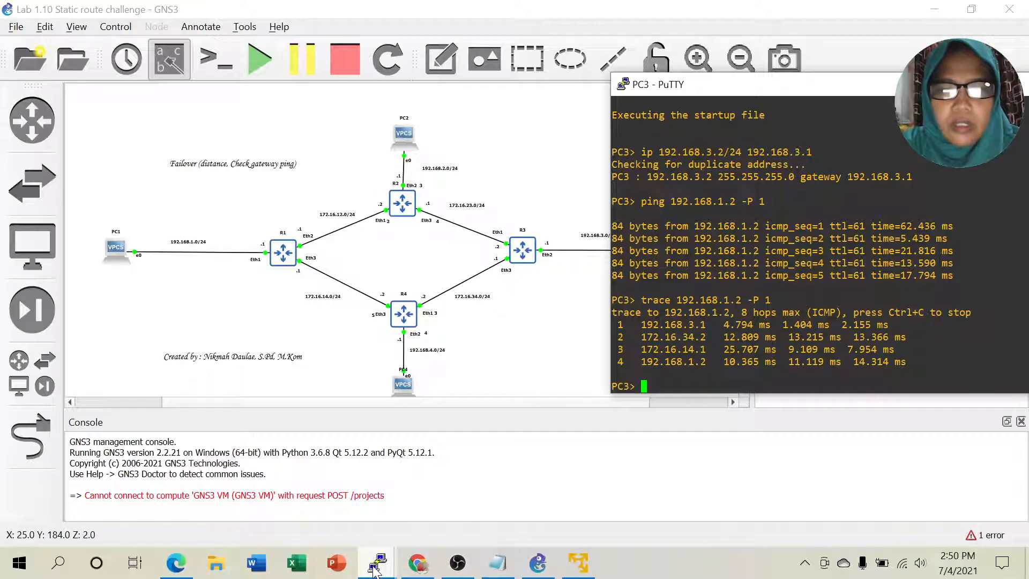
Step: Print R3's route table and highlight the active 172.16.34.2 default route at distance 2
mouse_move(375, 571)
click(707, 499)
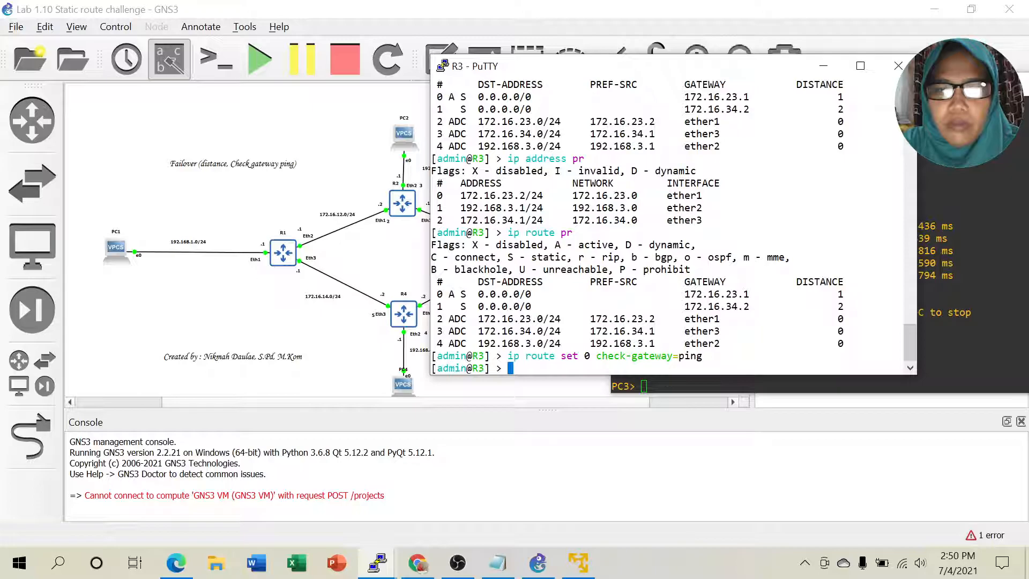
text(ip)
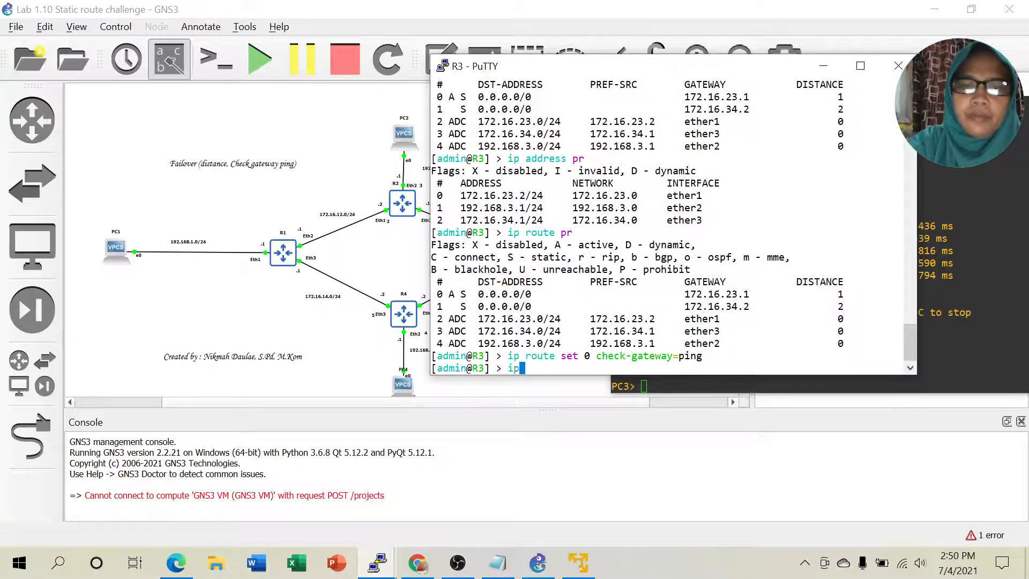
text( route pr)
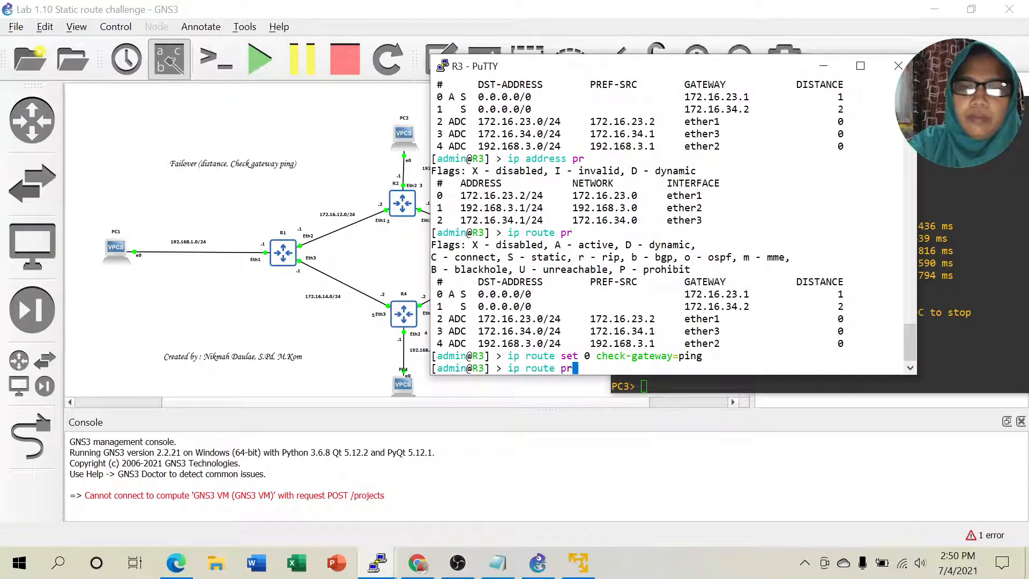
key(Return)
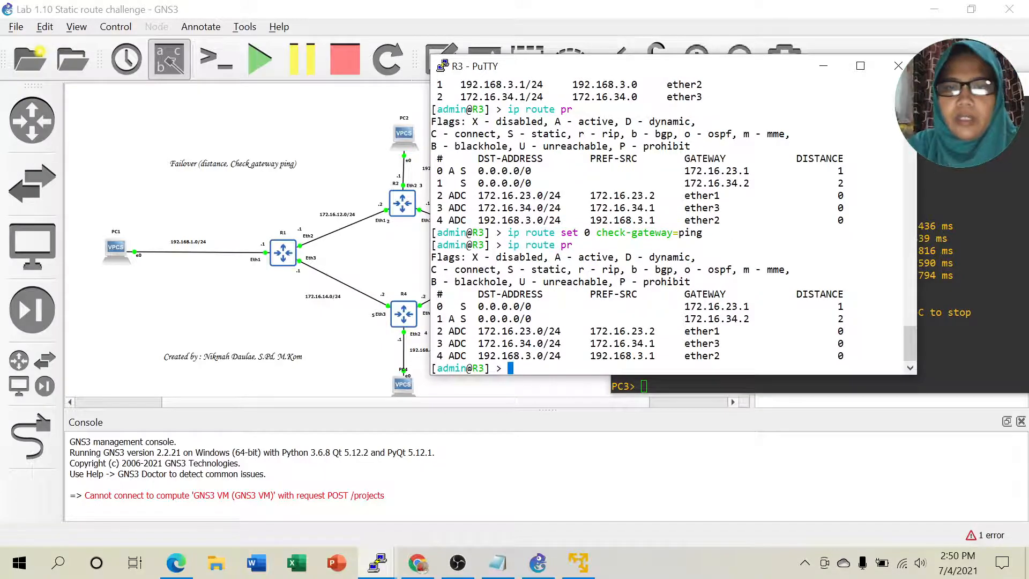
drag(449, 318, 742, 331)
drag(785, 320, 903, 320)
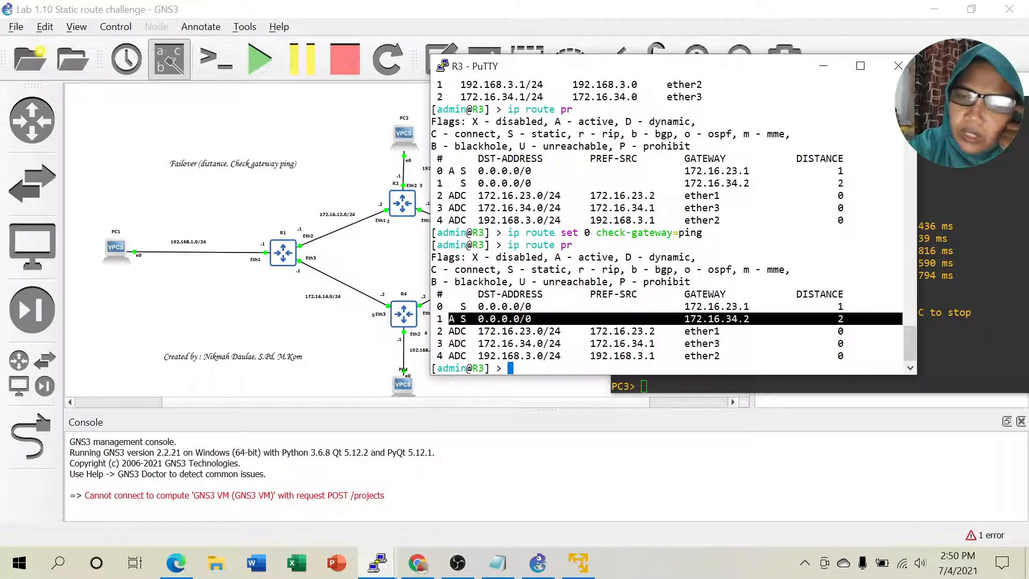
drag(763, 321, 765, 329)
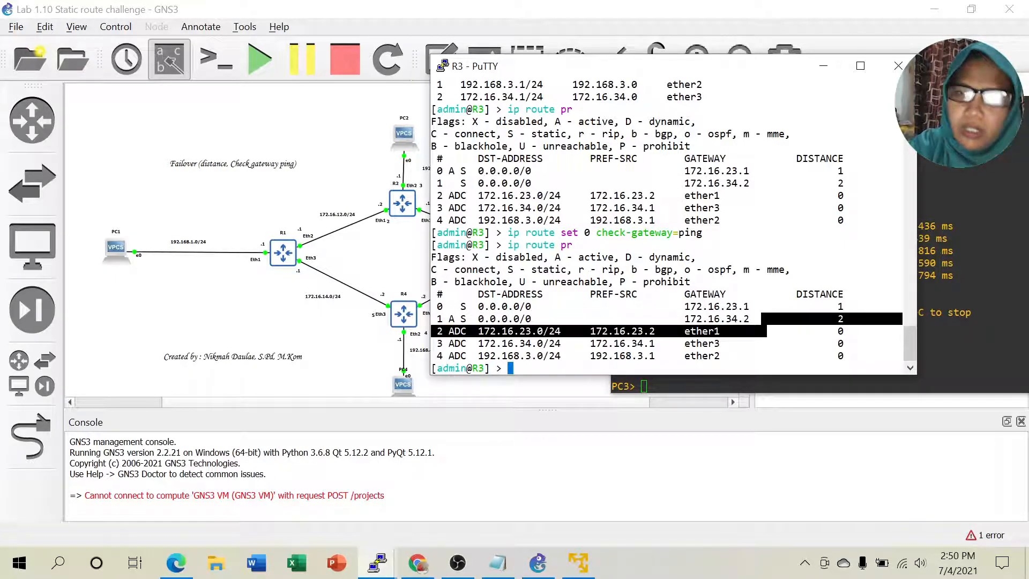
click(765, 329)
drag(449, 319, 902, 319)
click(463, 307)
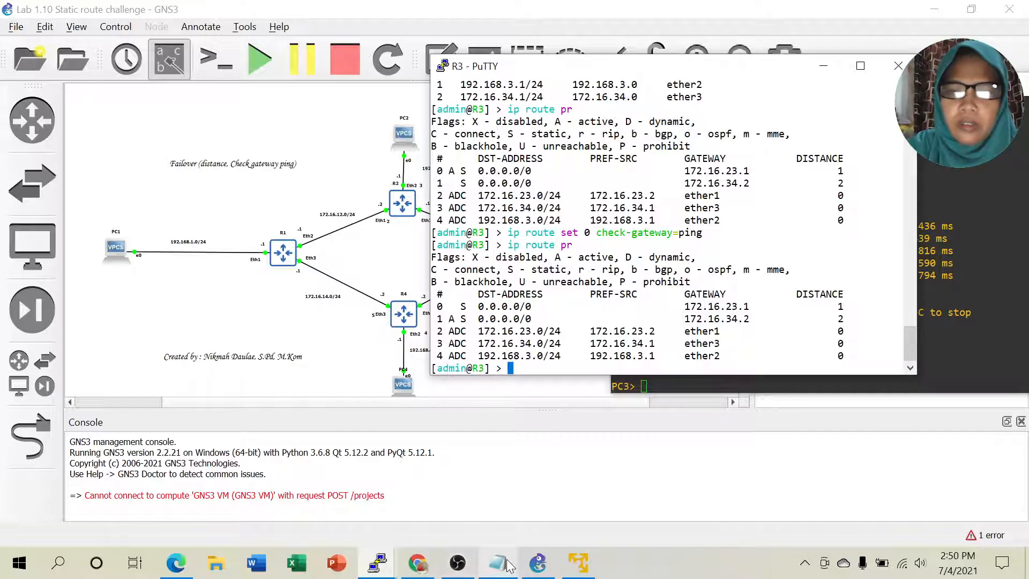
click(538, 563)
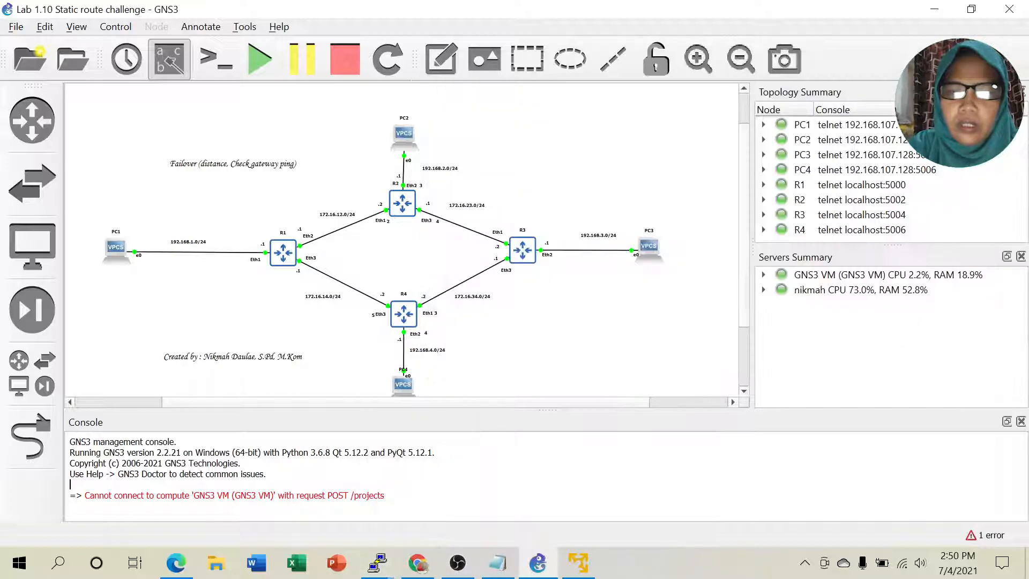
Step: Scroll the failover lab PDF to steps 10–11: re-enable R2's interface, then recheck R3's routes
click(194, 564)
scroll(490, 360, down, 2)
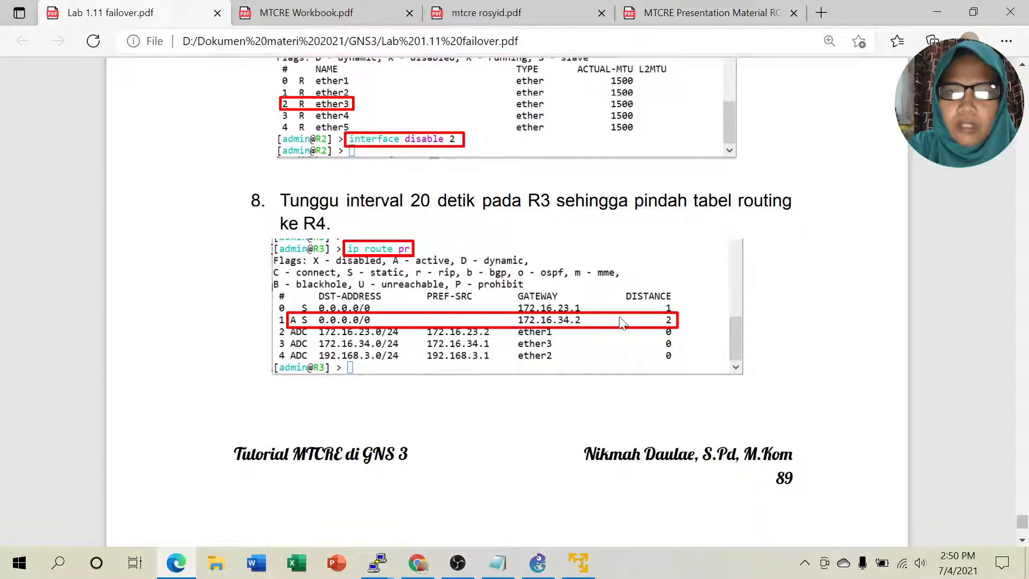
scroll(691, 317, down, 3)
scroll(692, 317, down, 9)
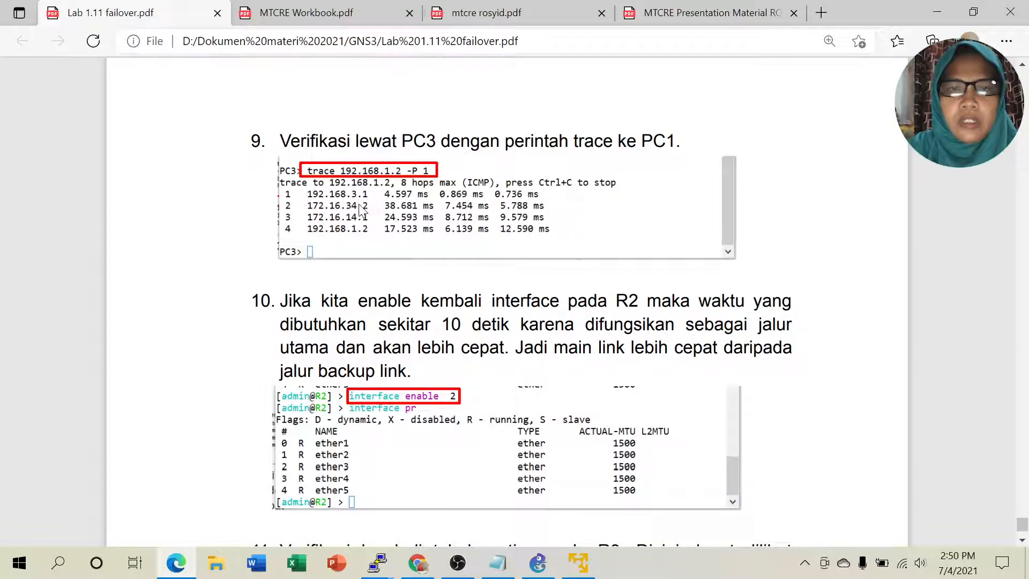
scroll(563, 243, down, 3)
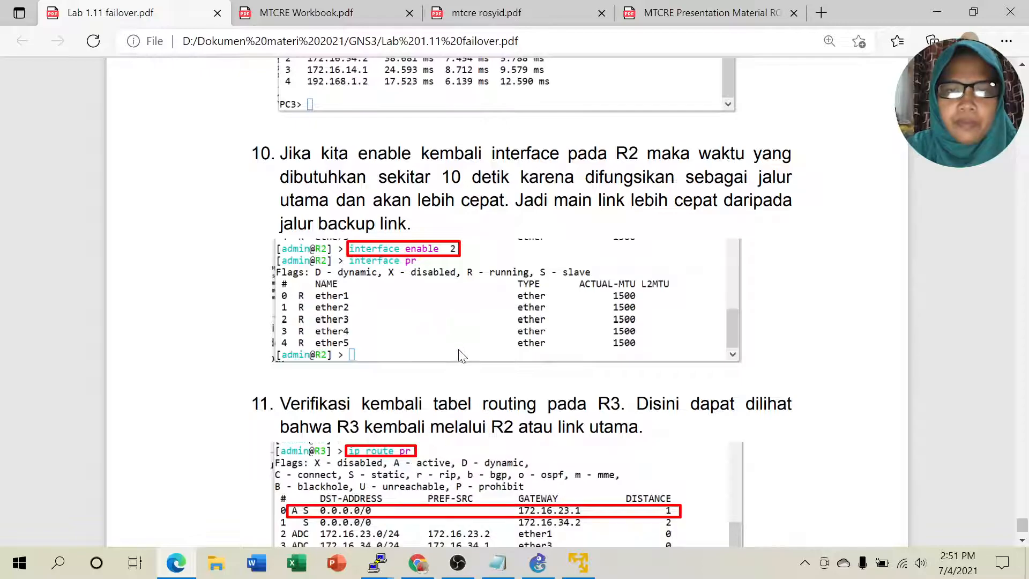
Step: On R2, edit the recalled command into 'interface enable 3' and run it
mouse_move(379, 560)
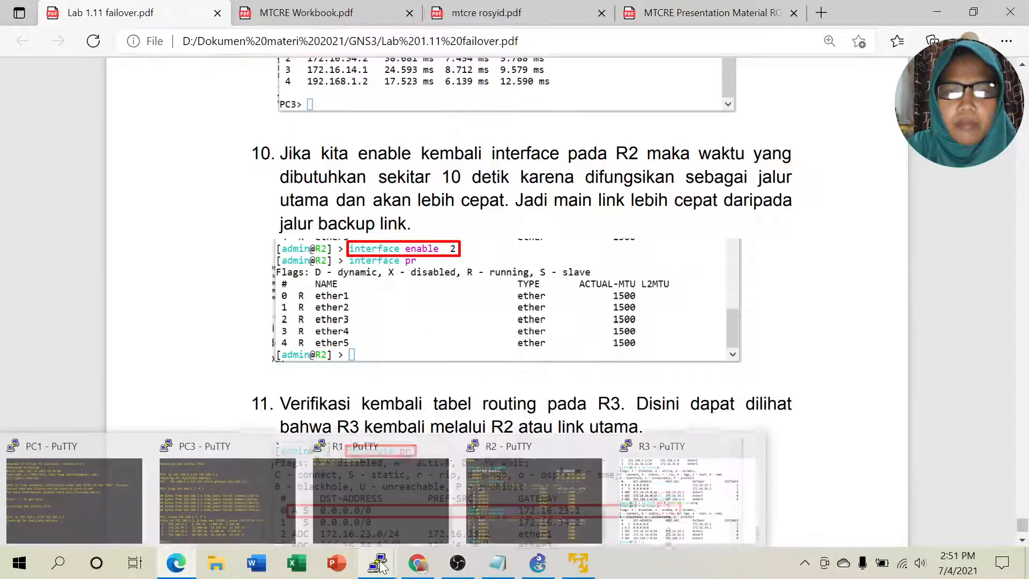
click(489, 481)
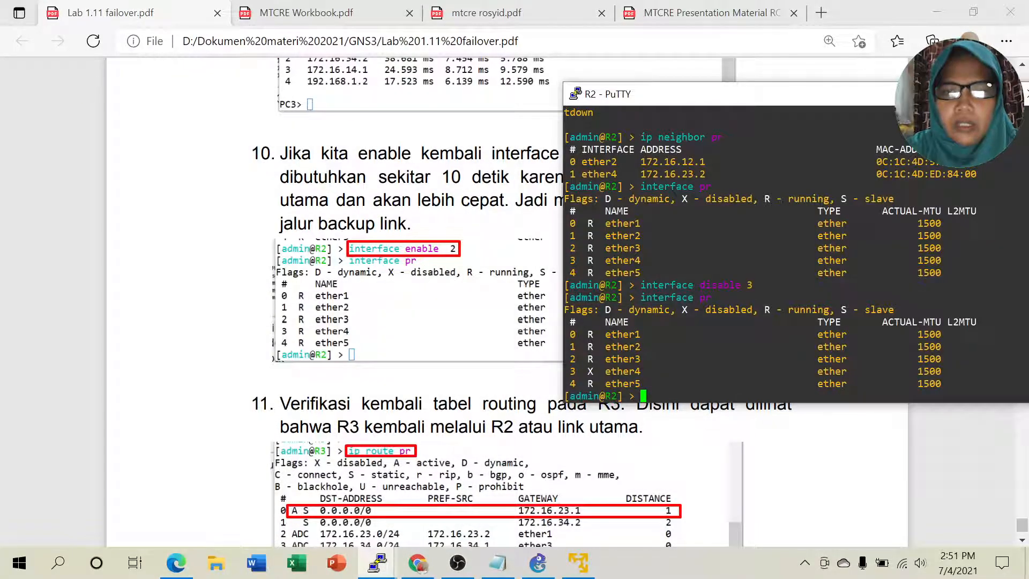
key(Up)
key(Up)
key(Left)
key(Left)
key(BackSpace)
key(BackSpace)
key(BackSpace)
key(BackSpace)
key(BackSpace)
key(BackSpace)
key(BackSpace)
text(enable)
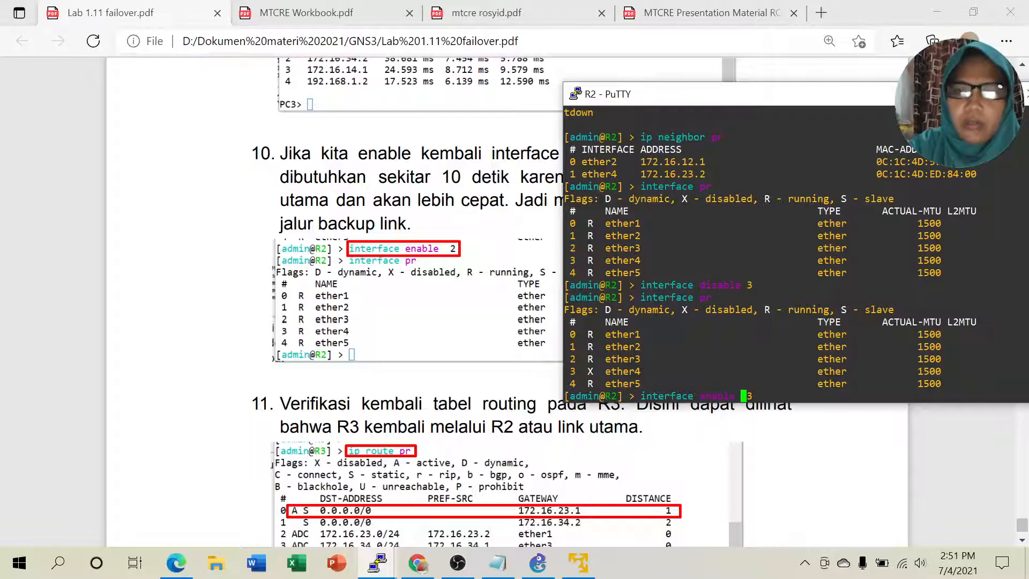
key(Return)
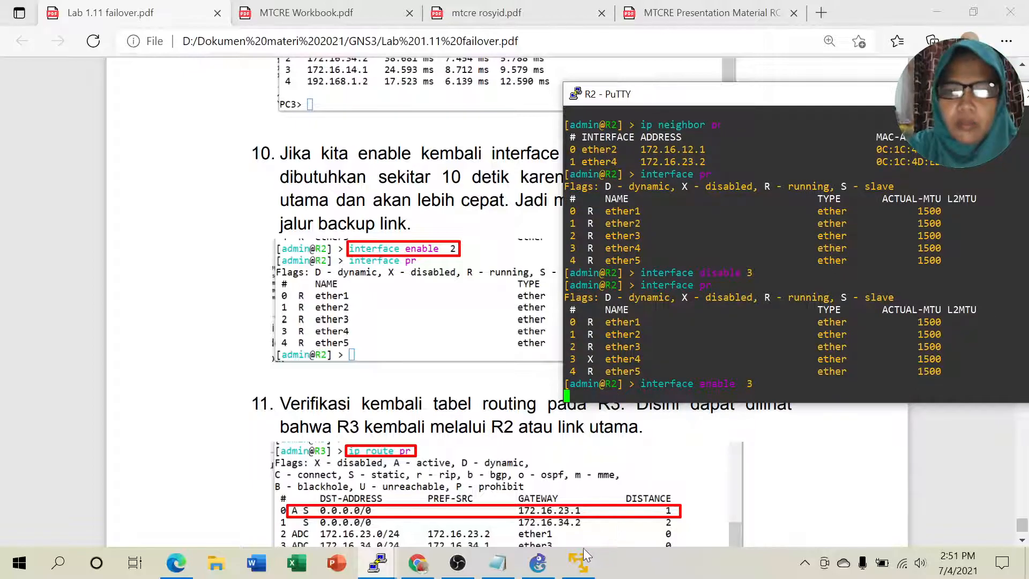
Step: Bring R3's router console to the front via GNS3 and the taskbar previews
click(536, 564)
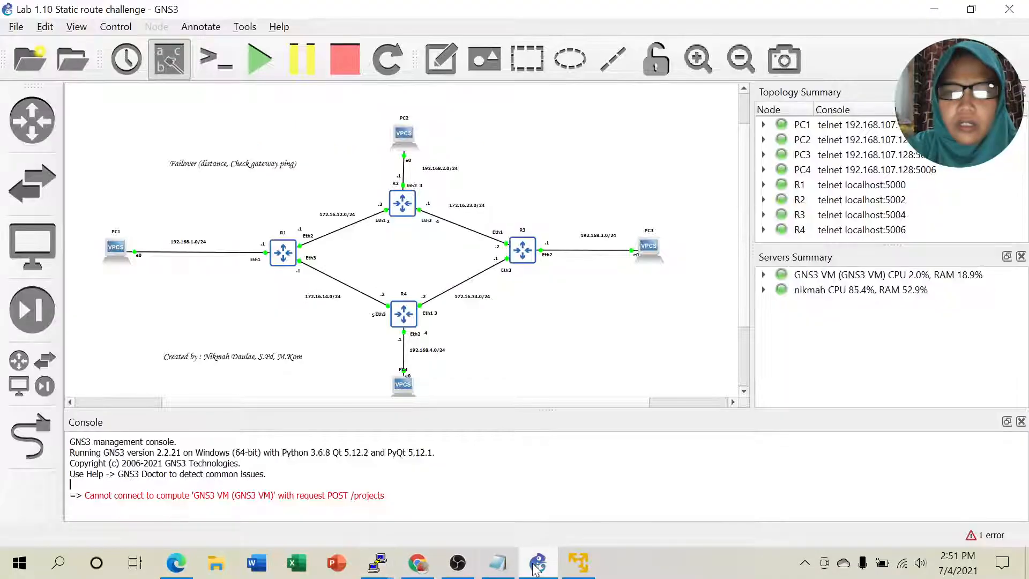
mouse_move(380, 562)
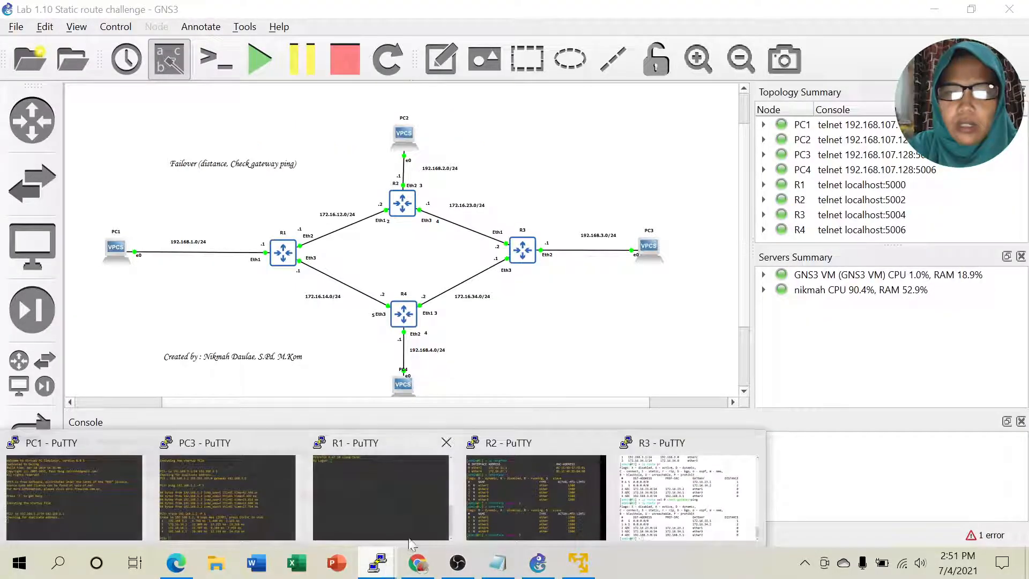
click(697, 501)
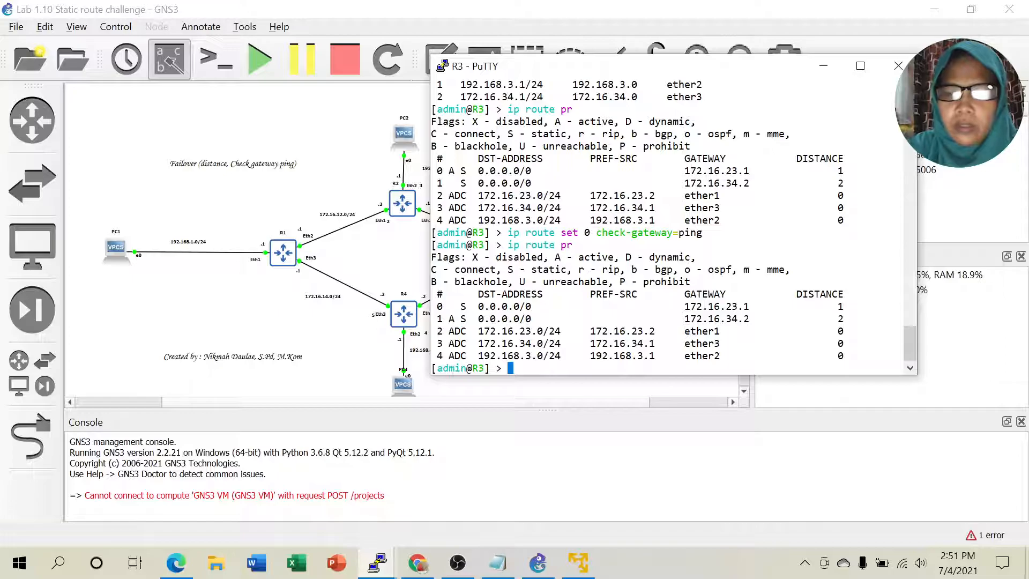
Step: Reprint R3's route table with 'ip route pr' and mark 172.16.23.1 as the active default gateway
key(Up)
key(Up)
key(Down)
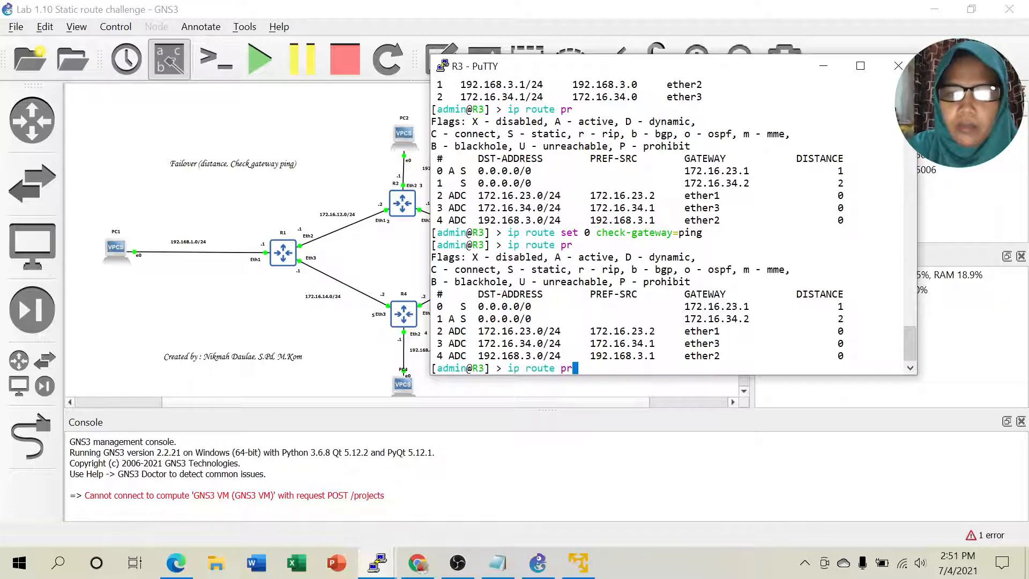
key(Return)
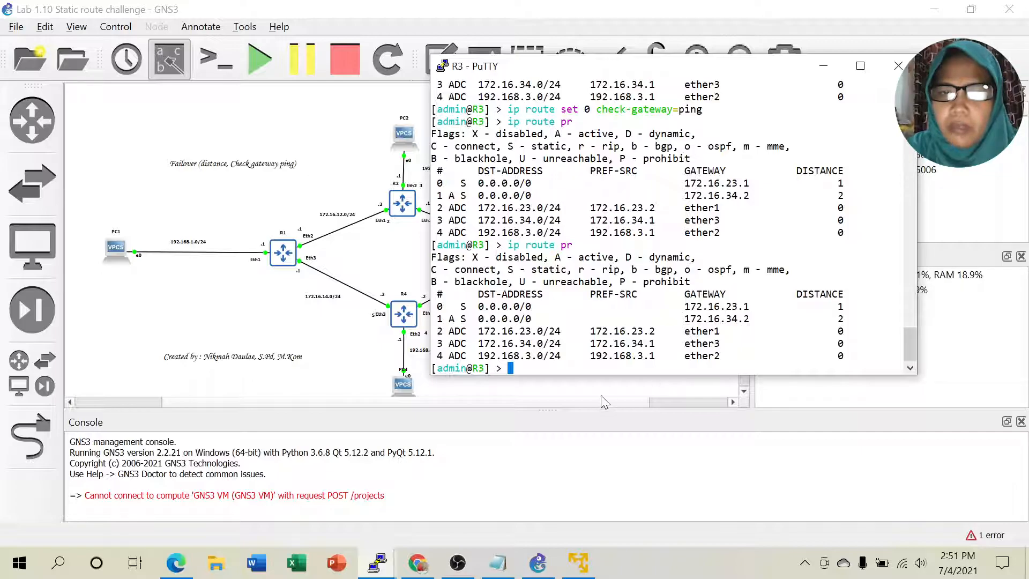
key(Up)
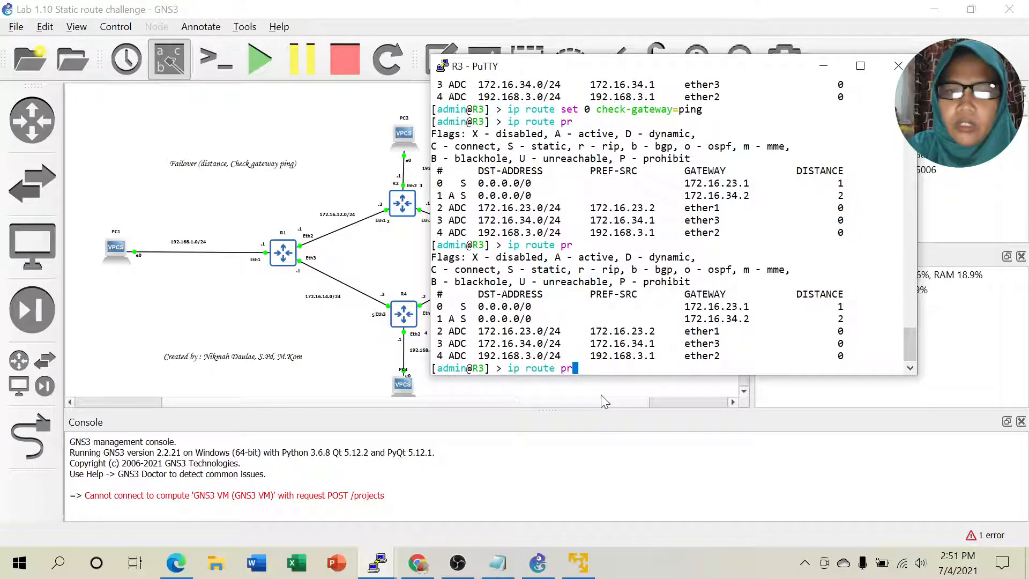
key(Down)
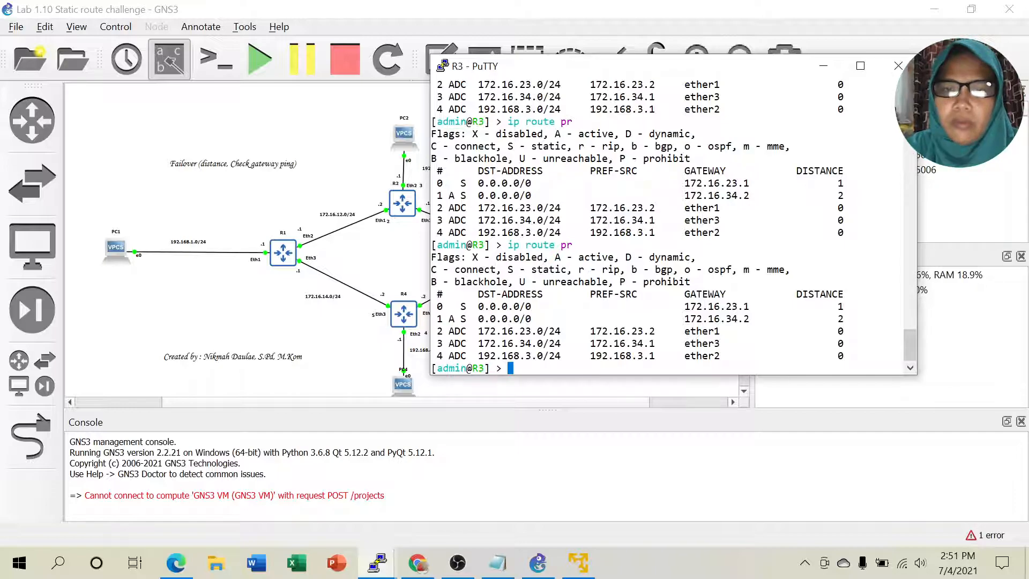
text(ip route pr)
key(Return)
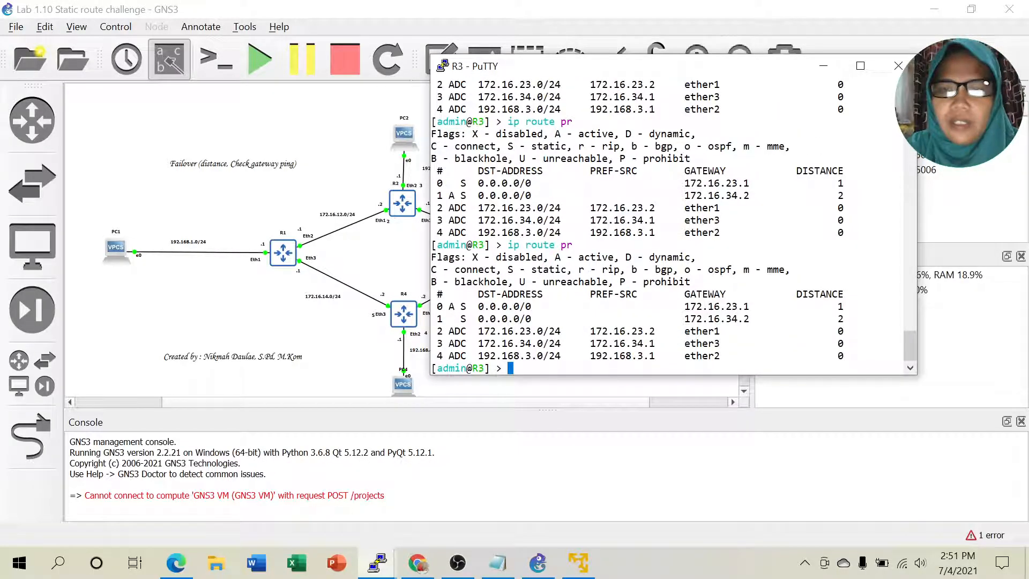
drag(685, 306, 902, 306)
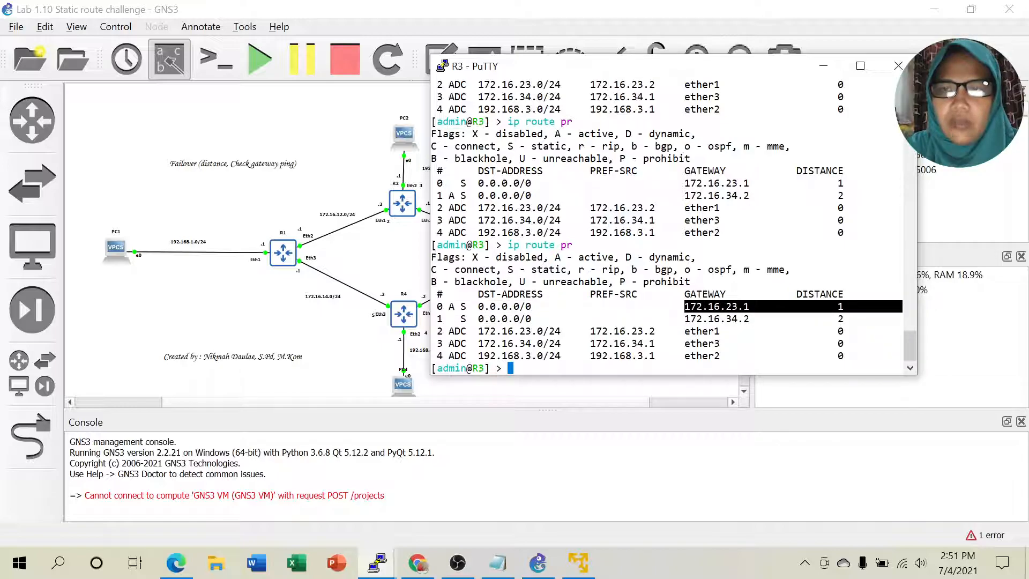
click(824, 65)
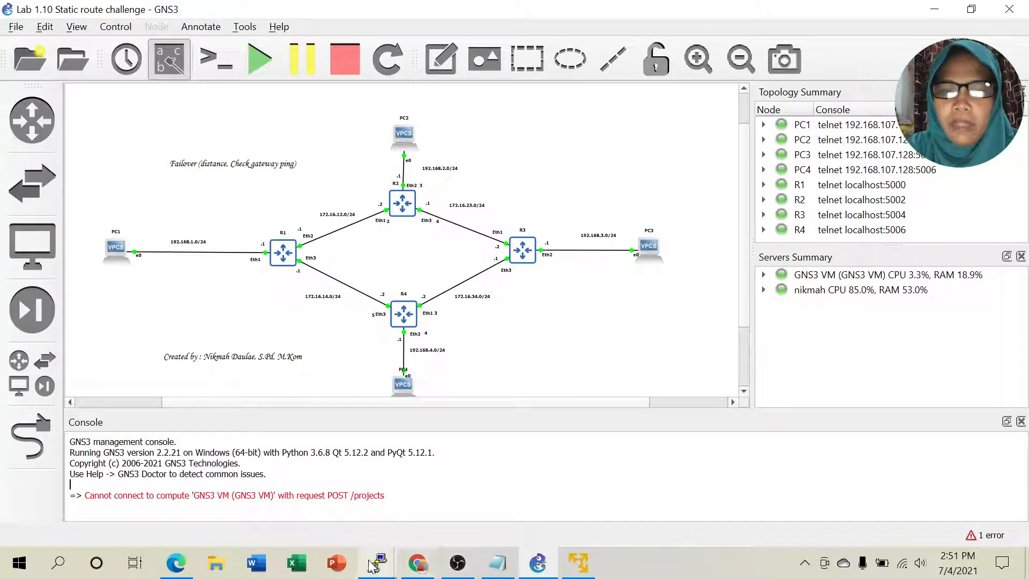
Step: Rerun 'trace 192.168.1.2 -P 1' on PC3, comparing hop 2: 172.16.23.1 now versus 172.16.34.2 before
mouse_move(385, 569)
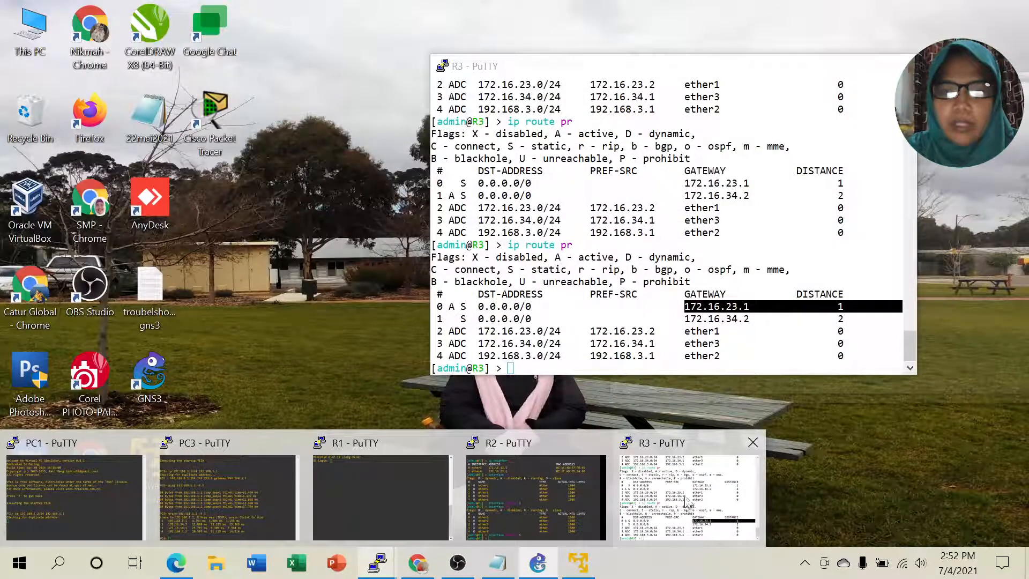
mouse_move(498, 475)
click(292, 494)
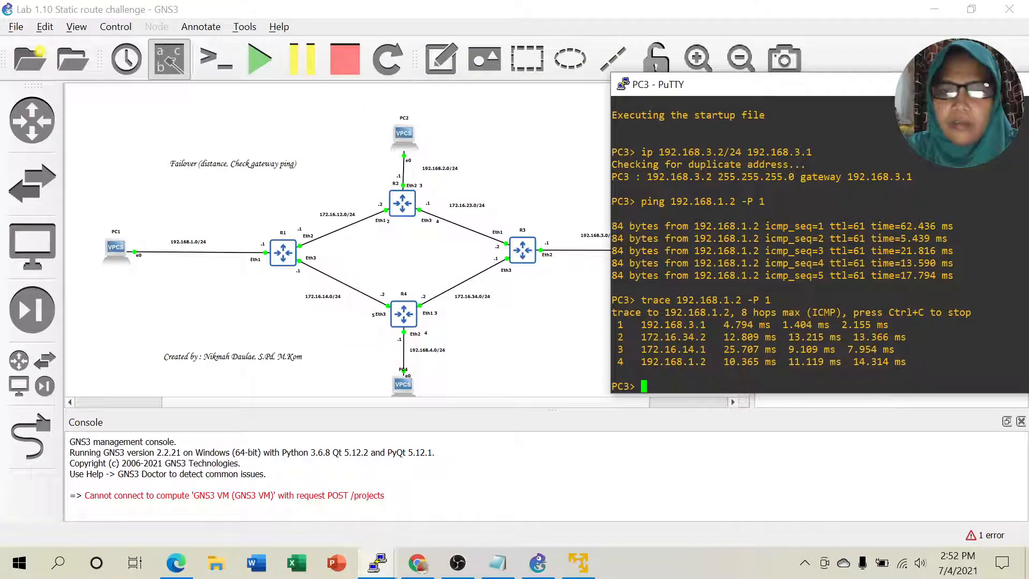
key(Up)
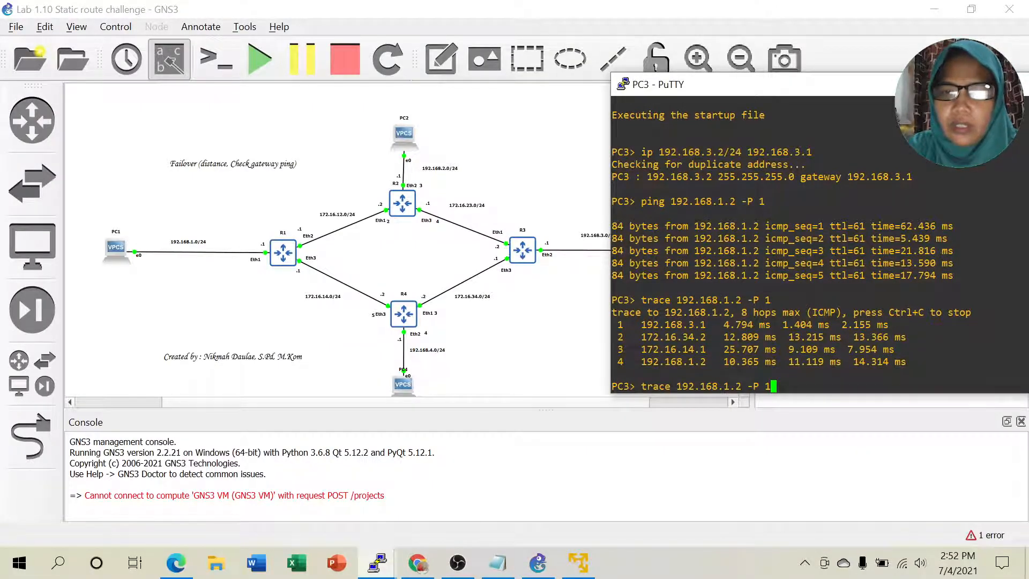
key(Return)
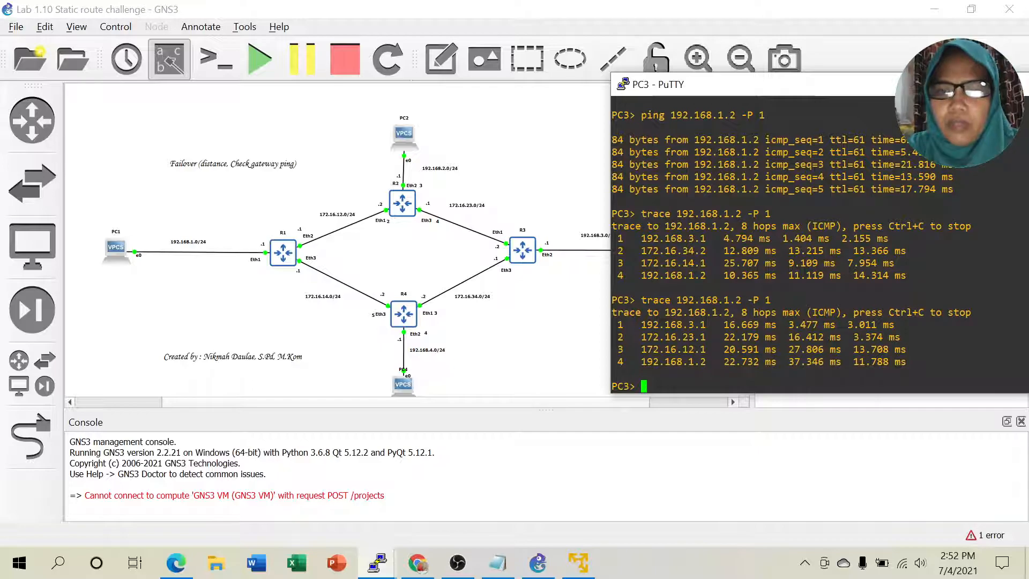
drag(682, 337, 706, 337)
drag(677, 250, 706, 250)
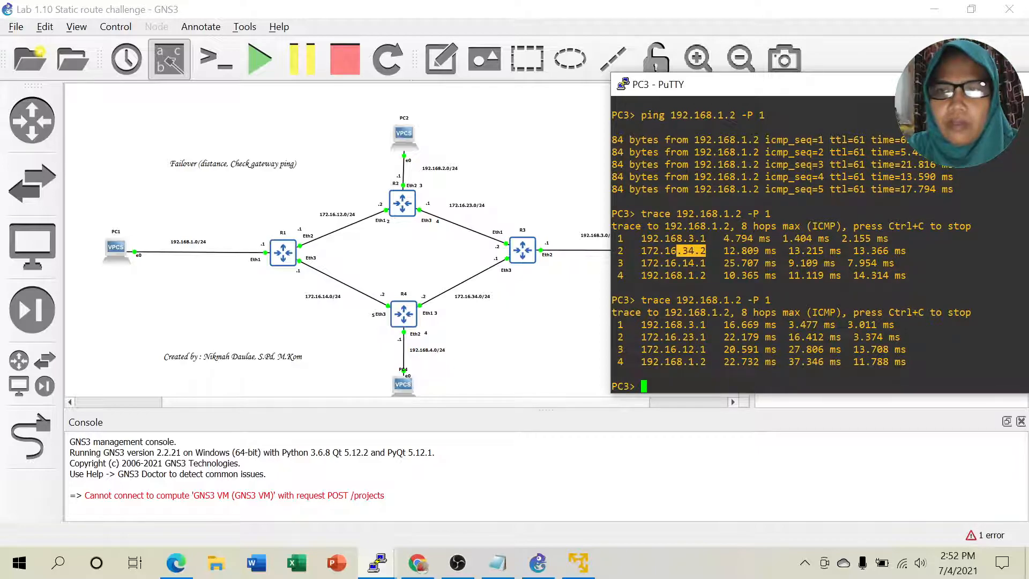
drag(959, 84, 906, 104)
click(952, 104)
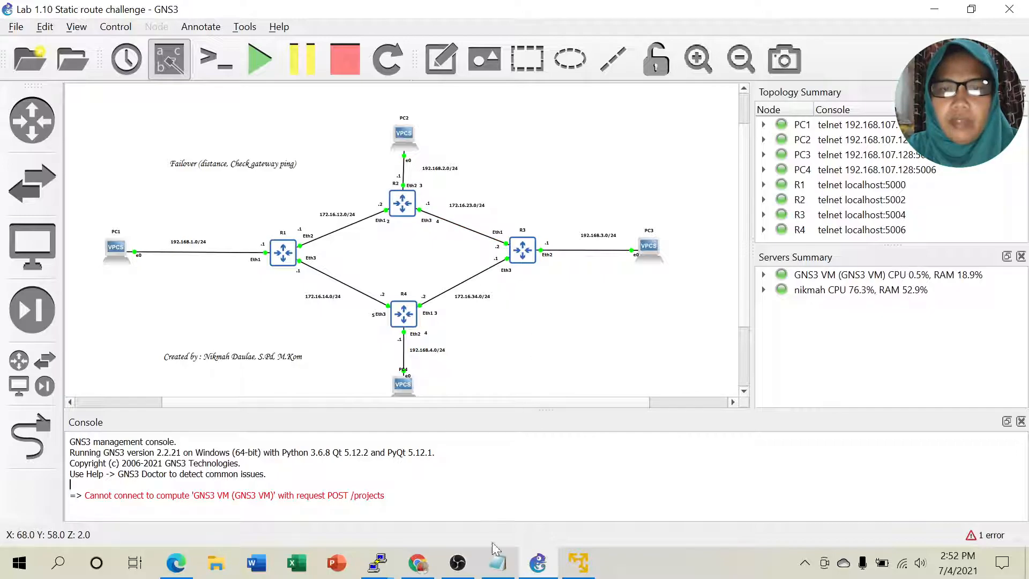
Step: On R2, rerun 'interface disable 3' to take the primary link down again
mouse_move(375, 567)
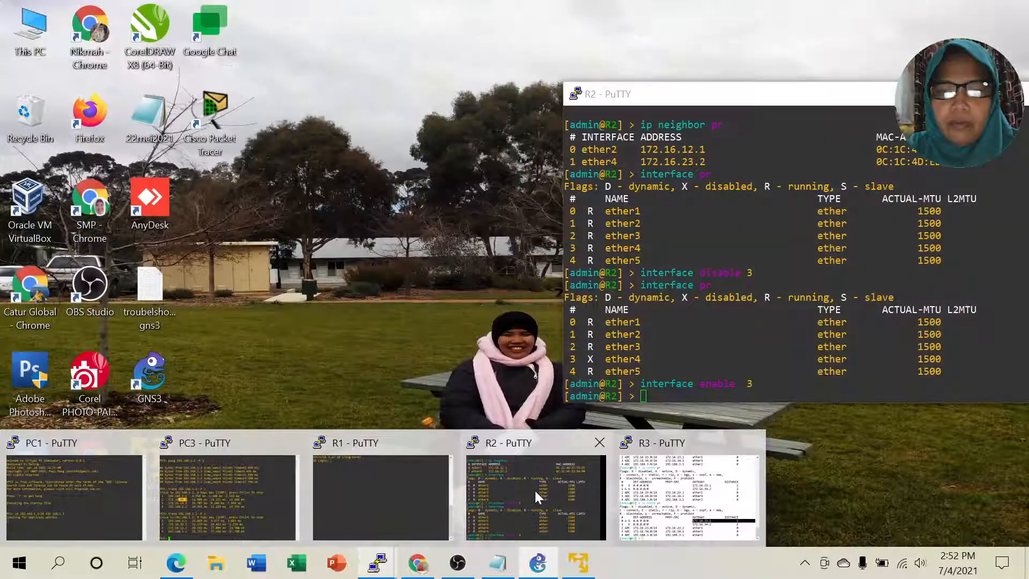
click(535, 490)
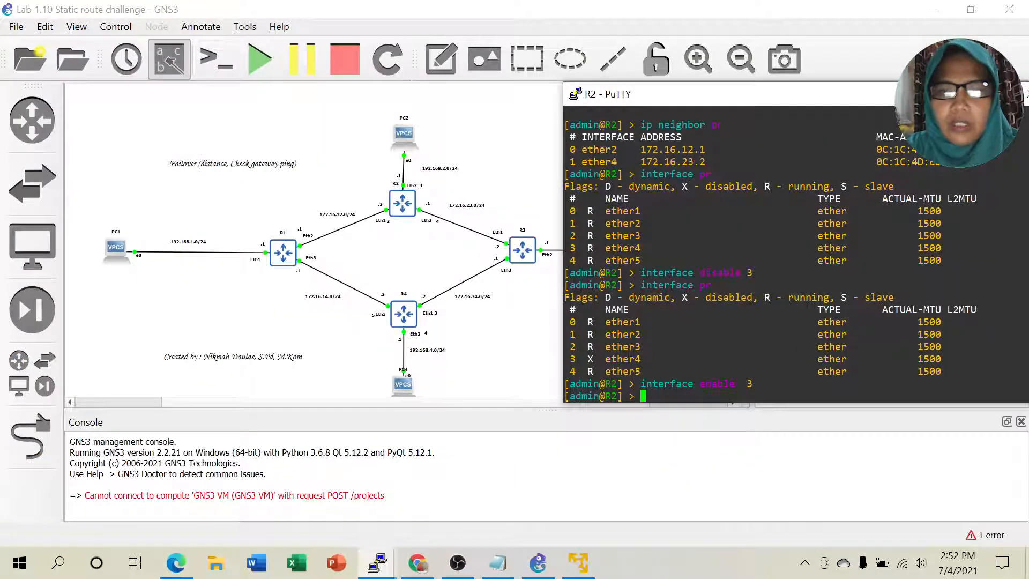
key(Up)
key(Up)
key(Up)
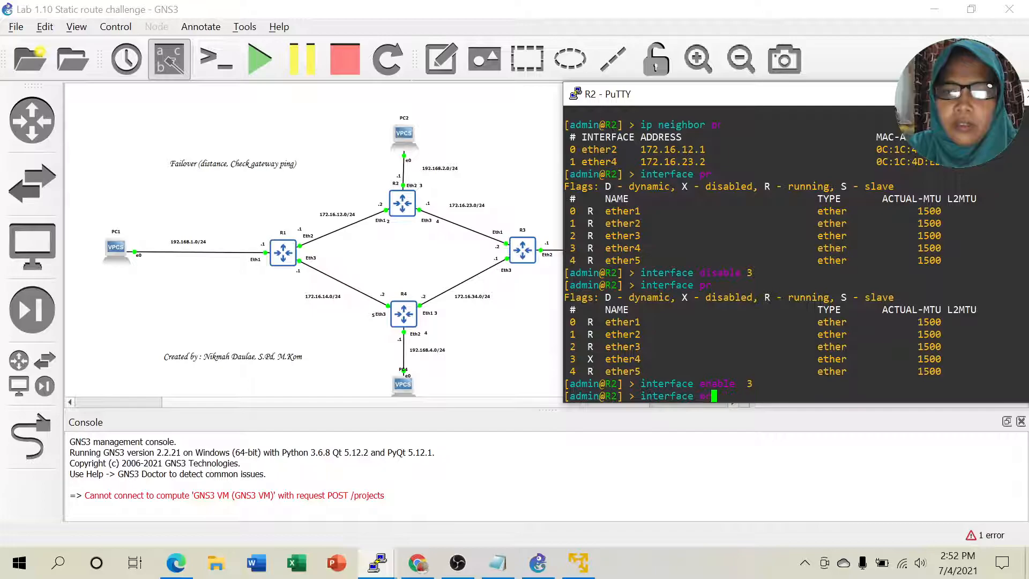
key(Return)
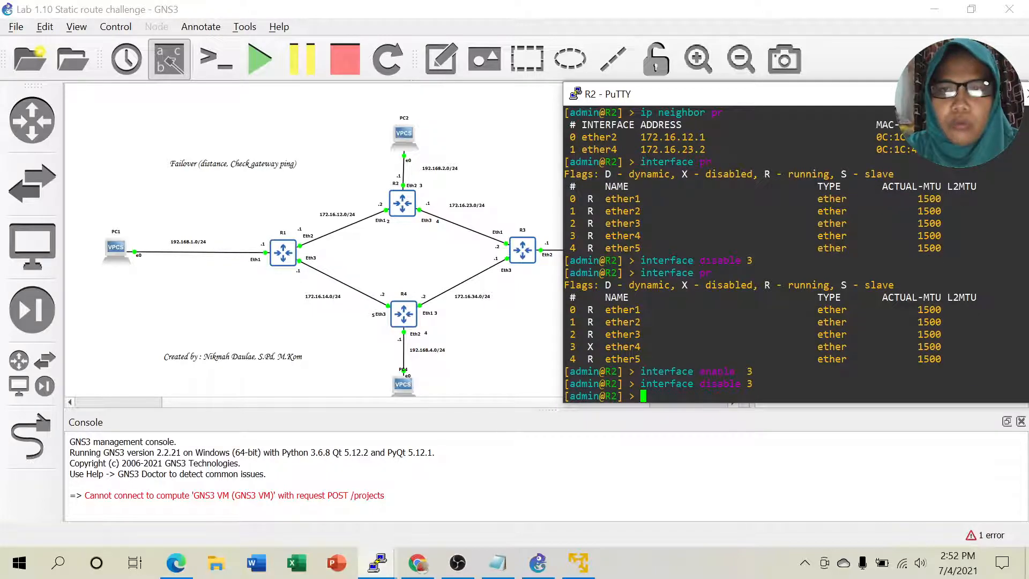
Step: Minimize R2's console and bring R3's router console to the front
click(378, 563)
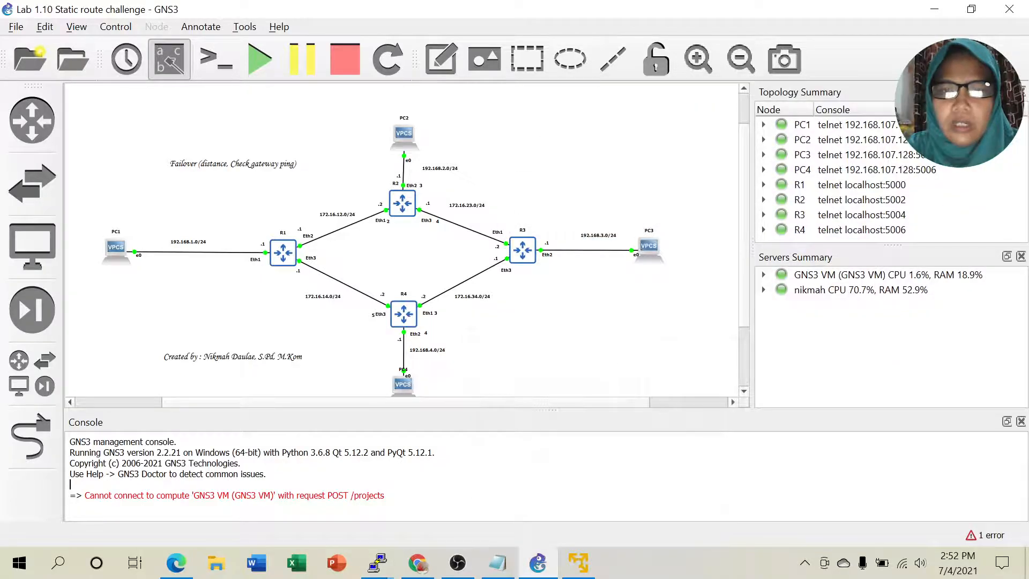
mouse_move(381, 567)
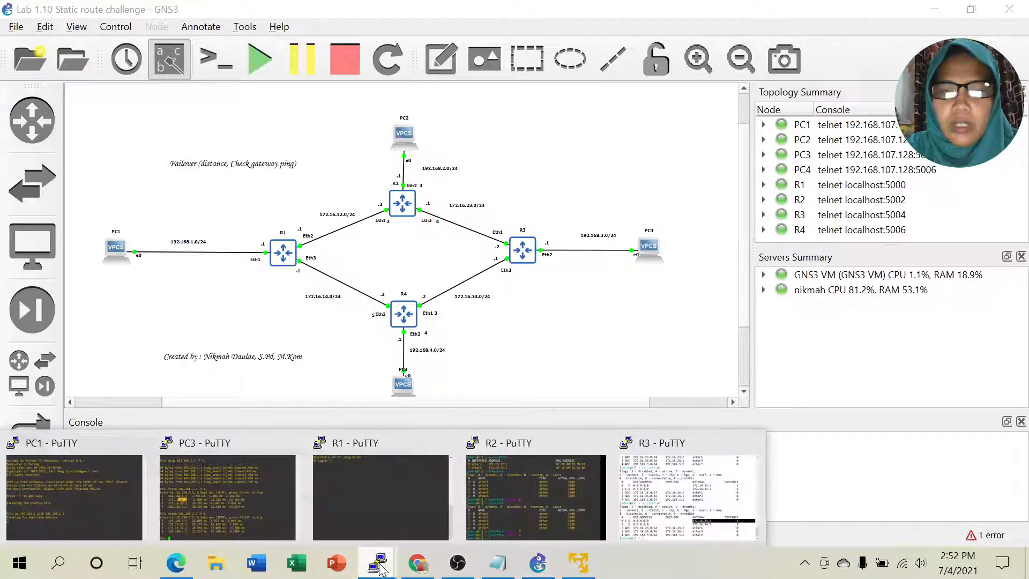
click(691, 482)
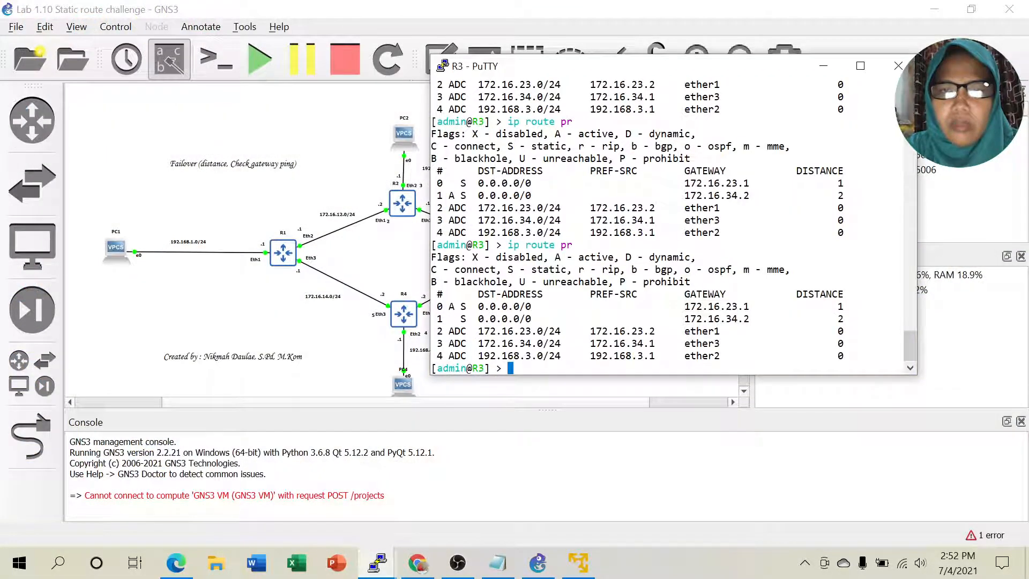
Step: Reprint R3's route table and highlight the now-active backup gateway 172.16.34.2
drag(651, 67, 777, 46)
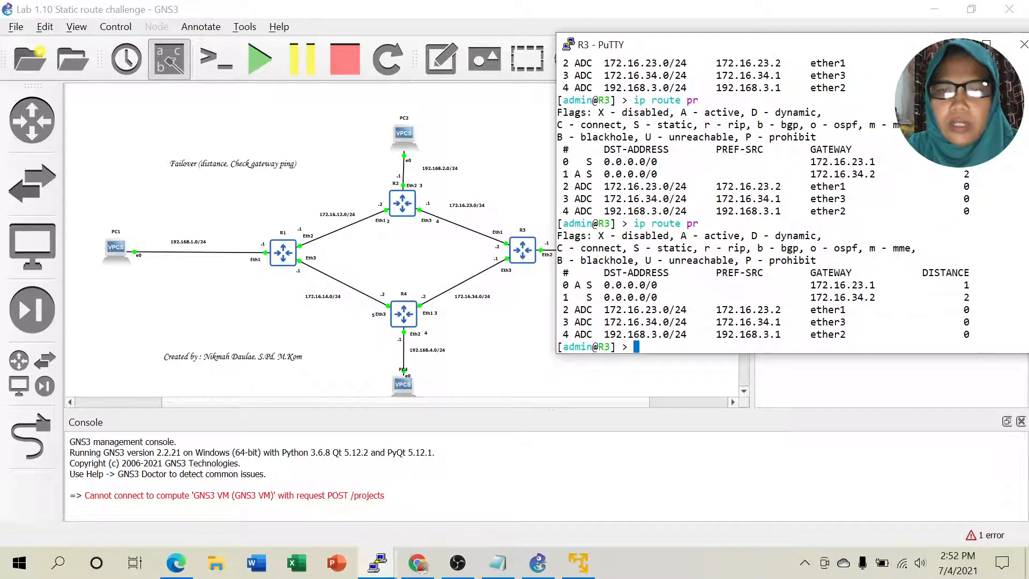
key(Up)
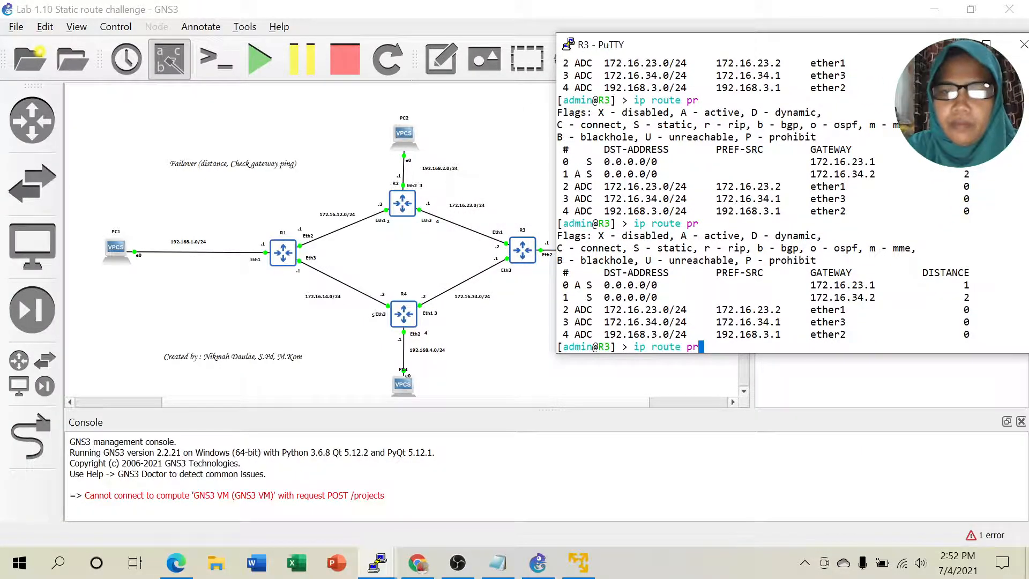
key(Return)
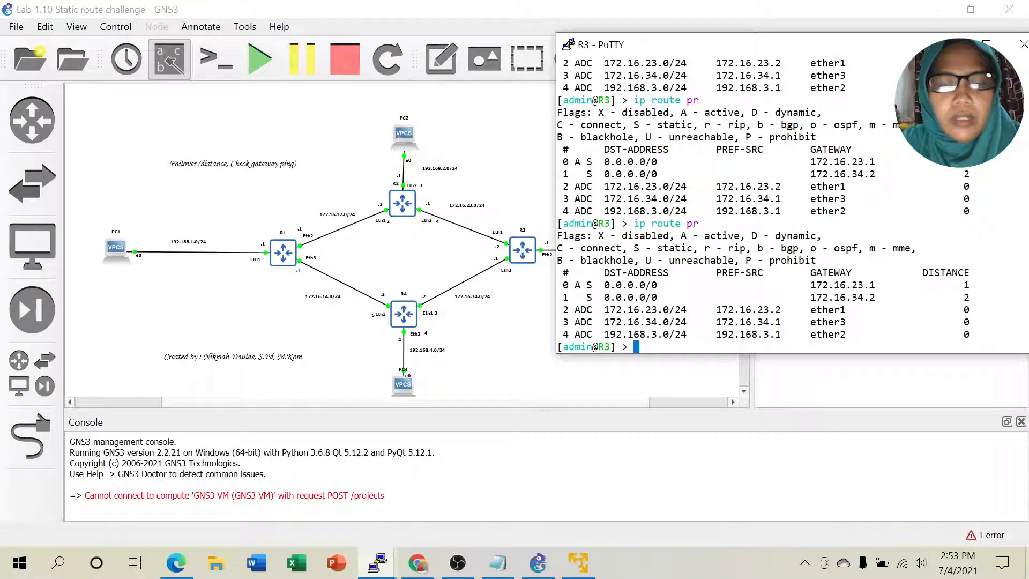
key(Up)
key(Return)
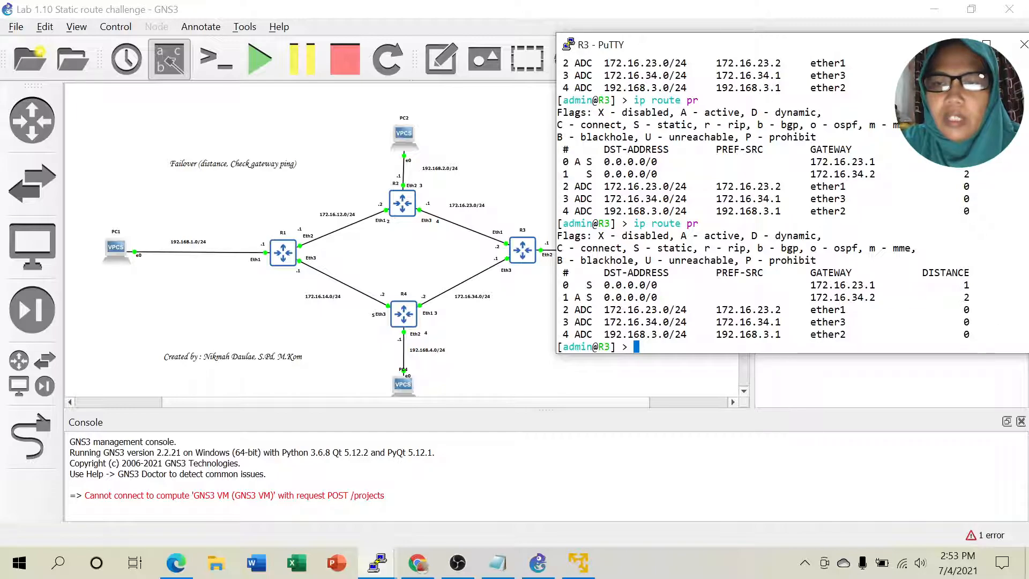
drag(806, 297, 876, 297)
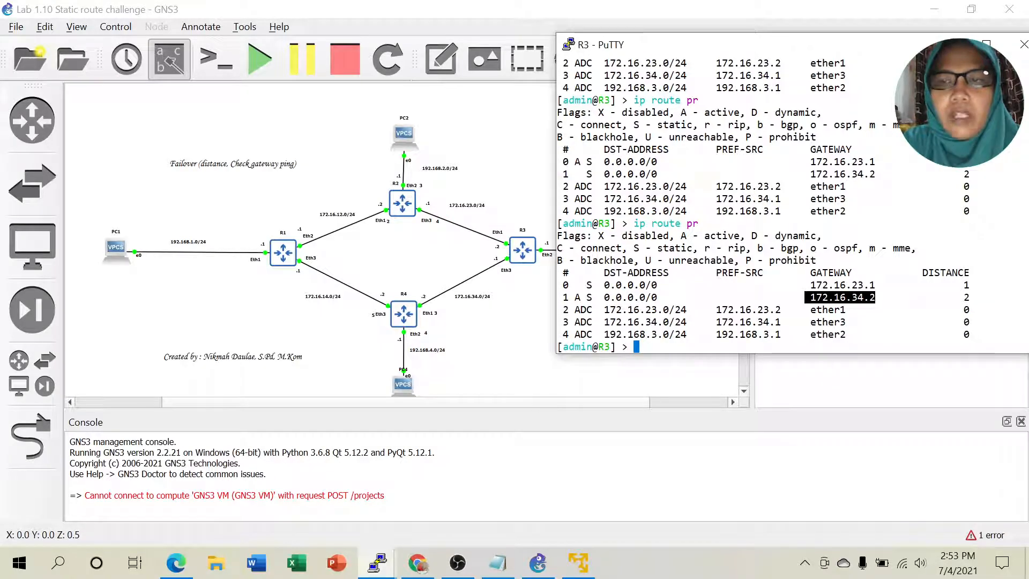
click(839, 298)
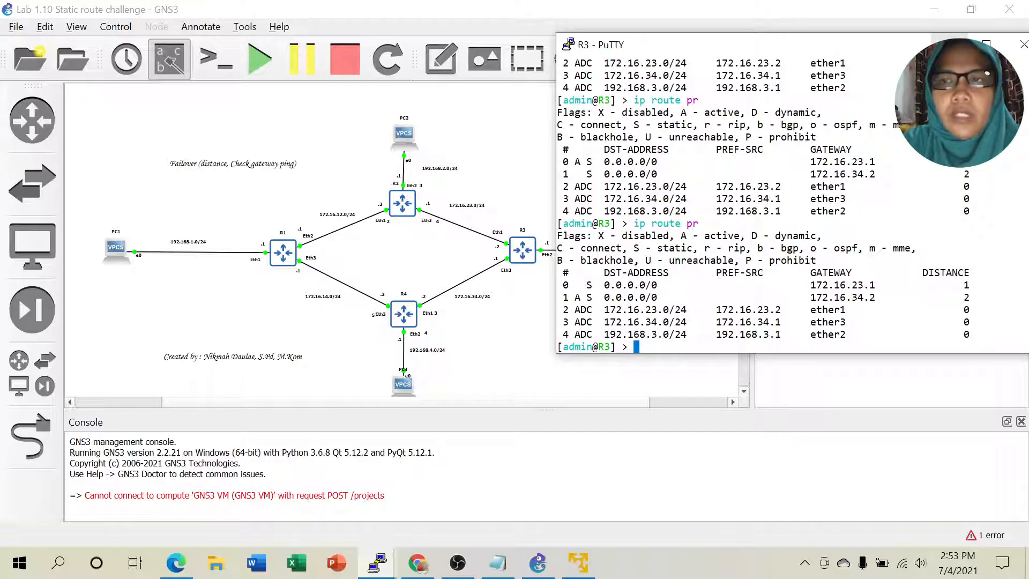
click(949, 44)
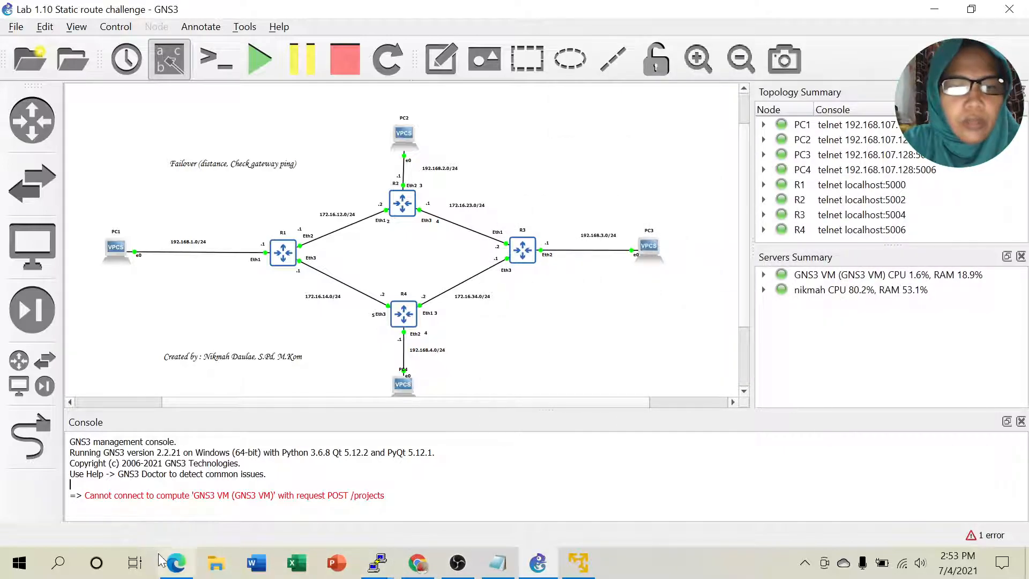
Step: Scroll Lab 1.11 failover.pdf back from step 11 to step 5, then return to GNS3
click(176, 564)
scroll(511, 311, down, 5)
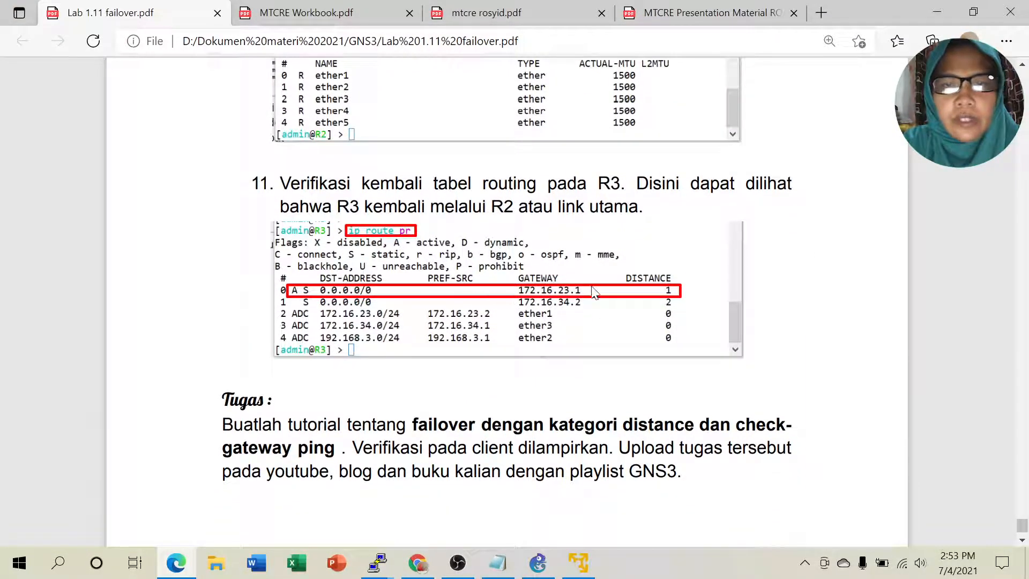
scroll(612, 336, down, 2)
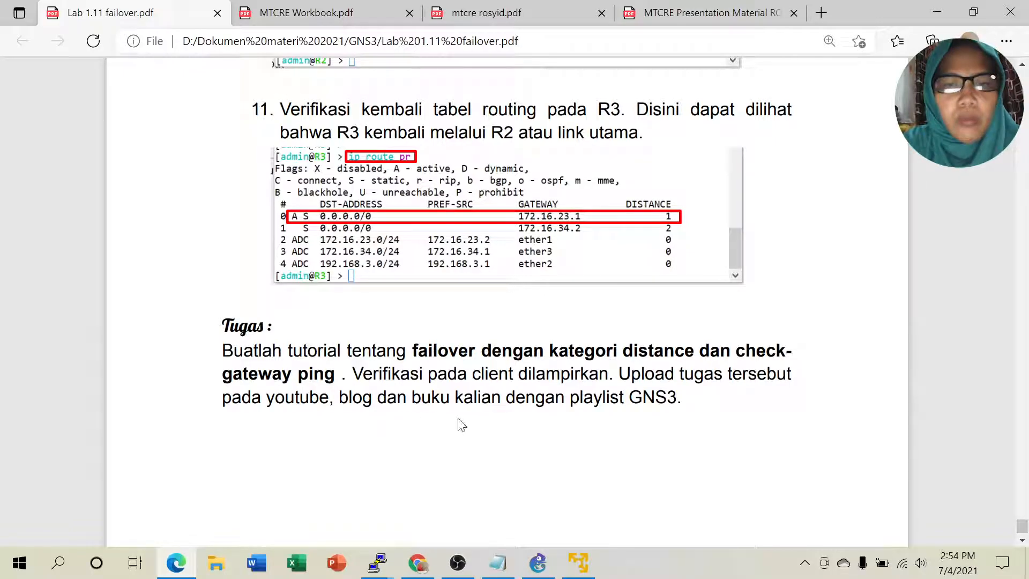
scroll(507, 300, up, 8)
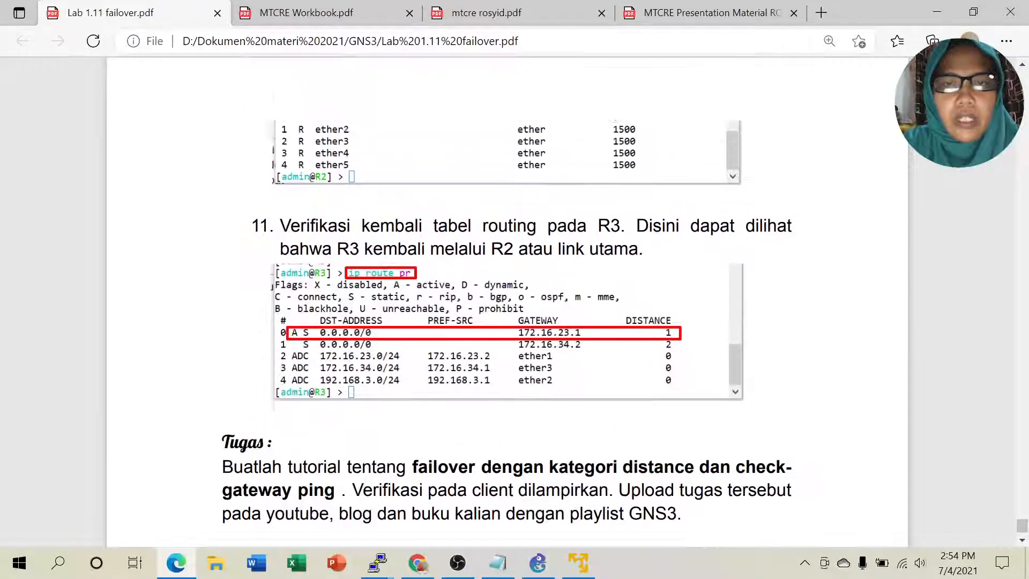
scroll(507, 300, up, 20)
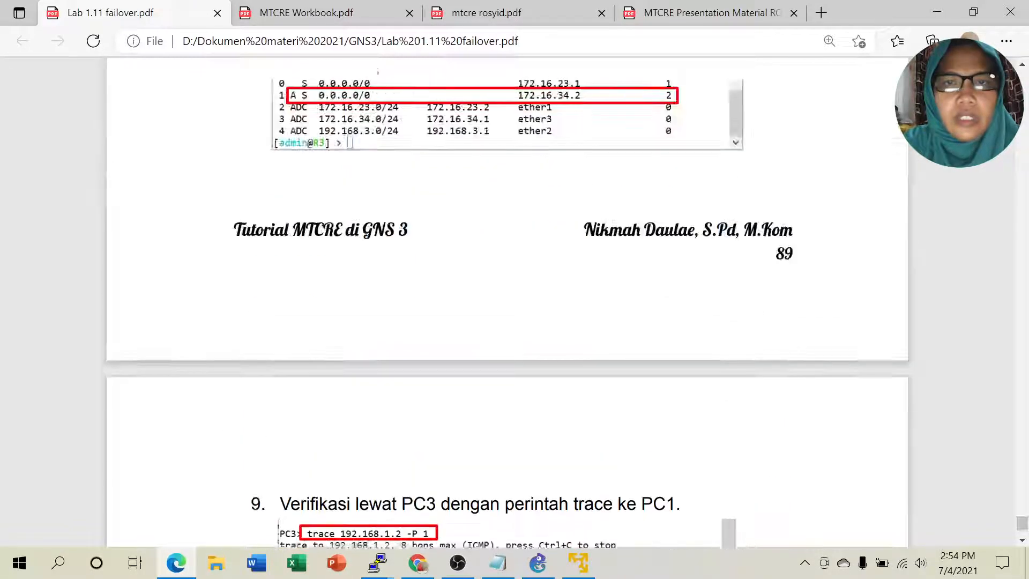
scroll(507, 301, up, 16)
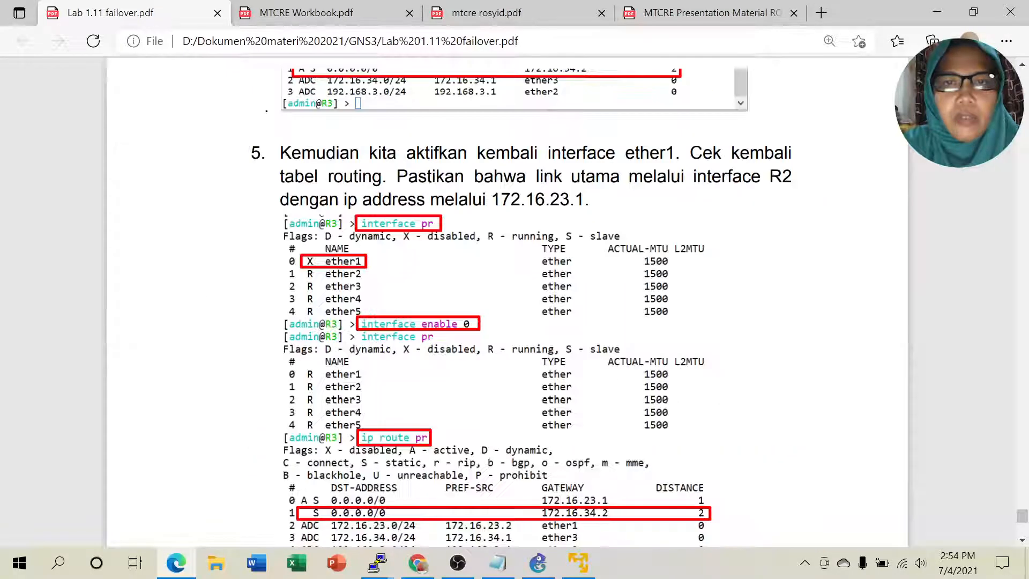
click(538, 564)
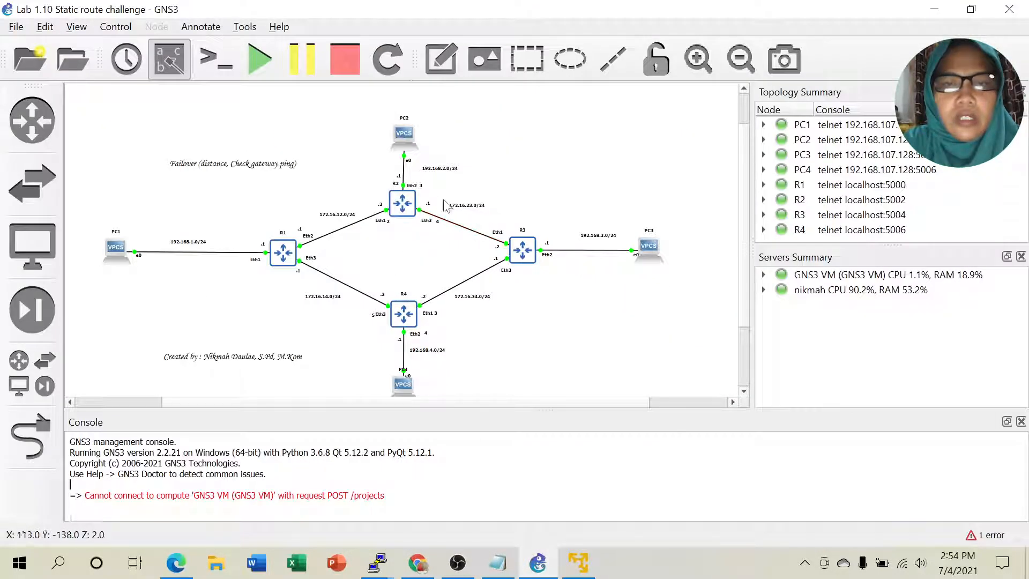
click(413, 201)
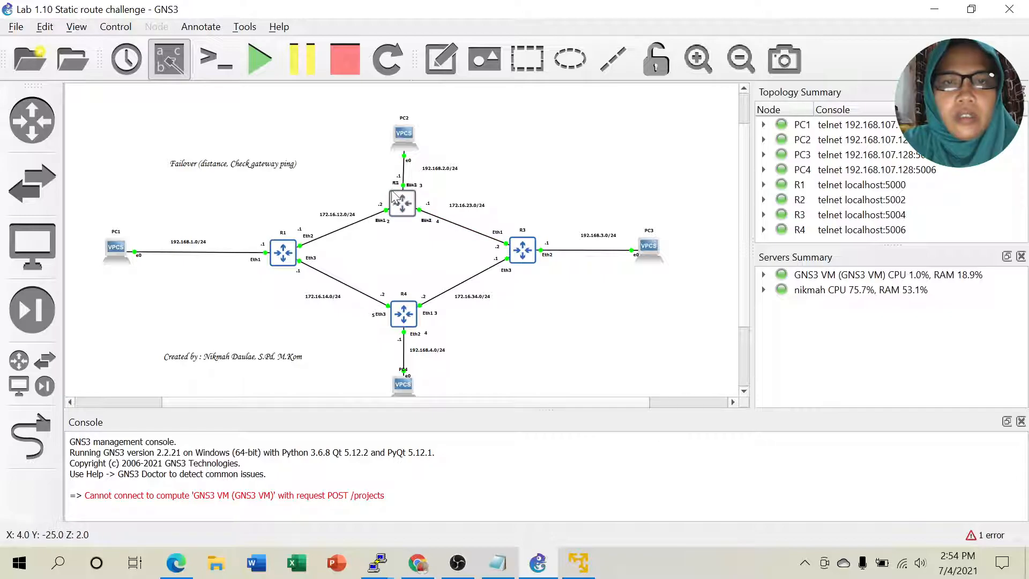
click(421, 213)
click(412, 208)
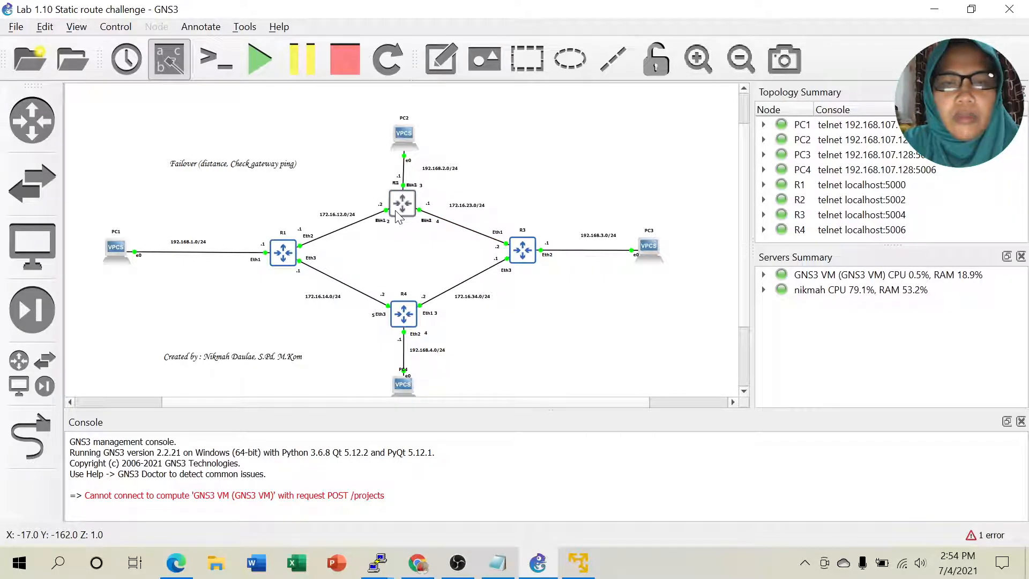
click(425, 208)
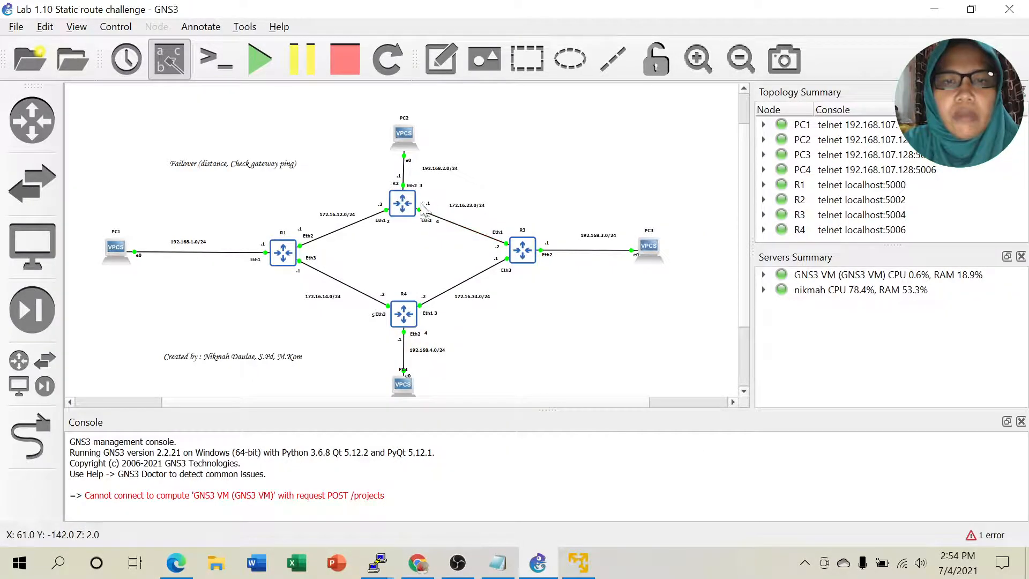
click(420, 307)
Step: Select router R2 on the topology while explaining, then bring up the failover notes in Notepad
click(431, 305)
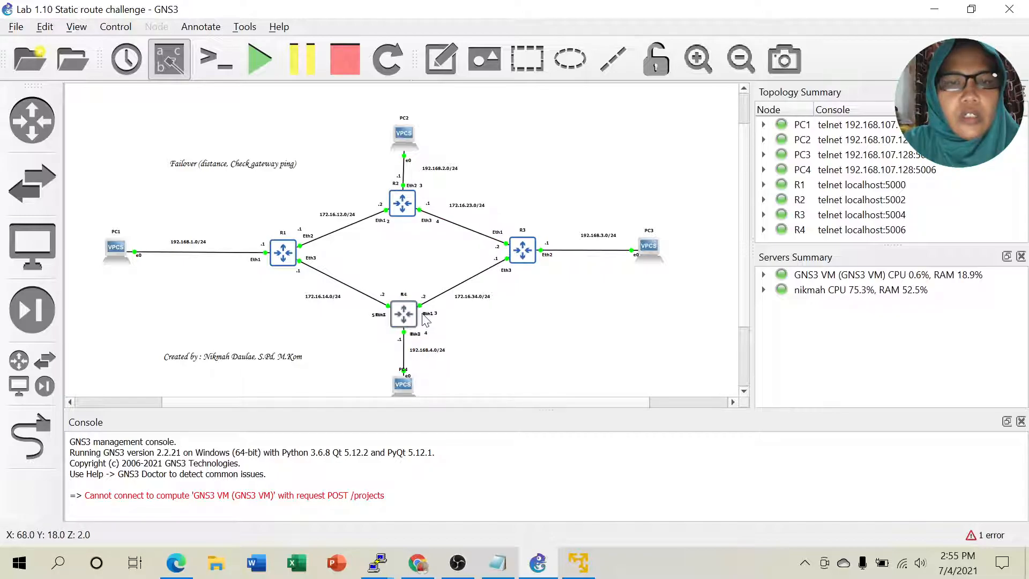
click(406, 213)
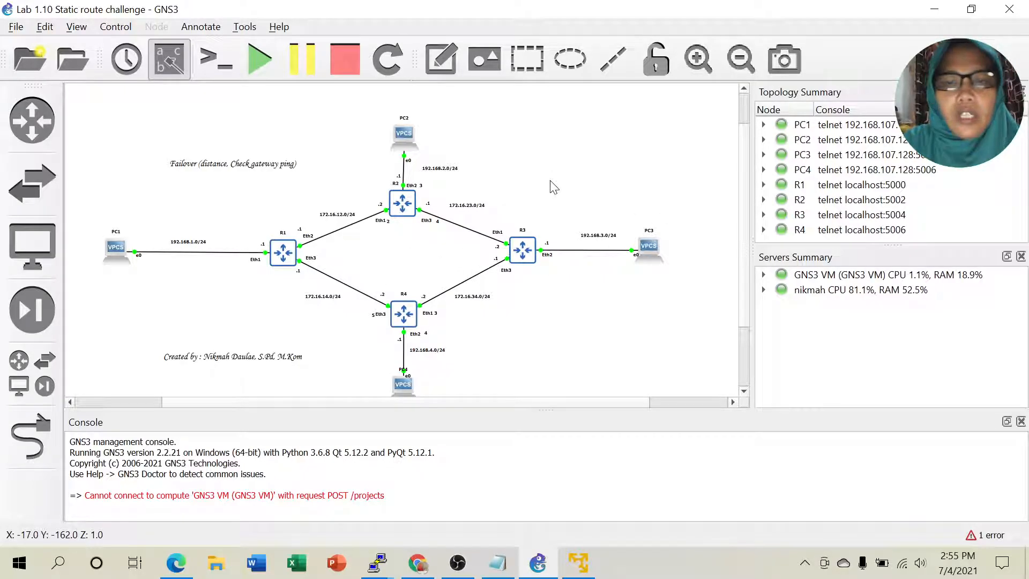
click(498, 563)
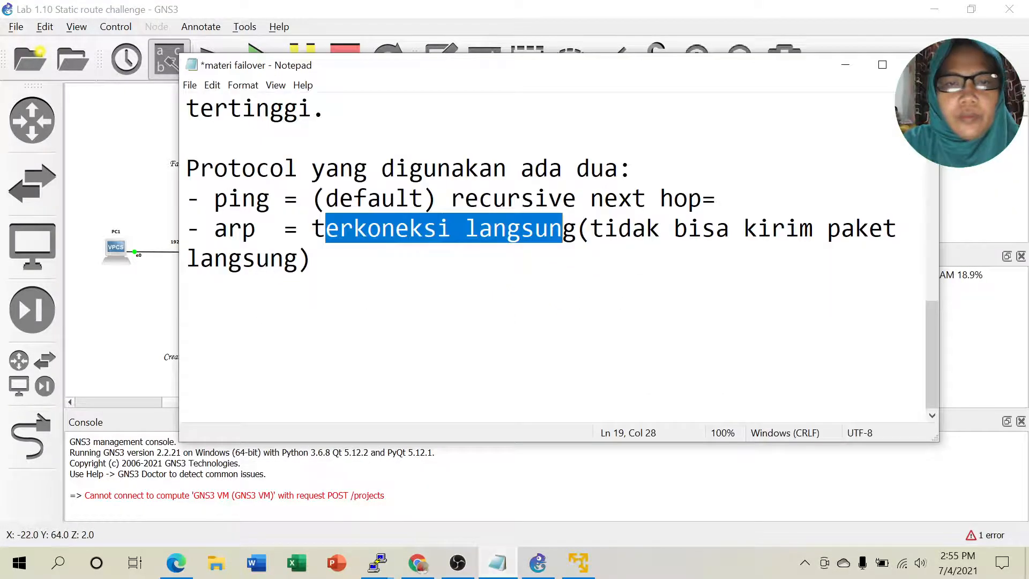
Step: Point out the check-gateway options 'arp' and 'ping' in the notes, then minimize Notepad
click(187, 288)
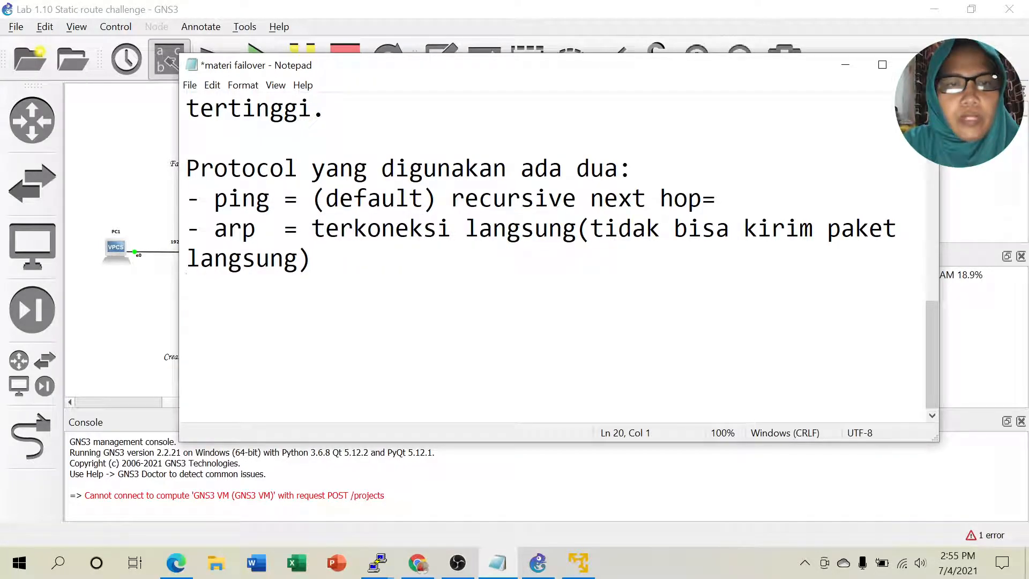
double_click(251, 230)
click(228, 198)
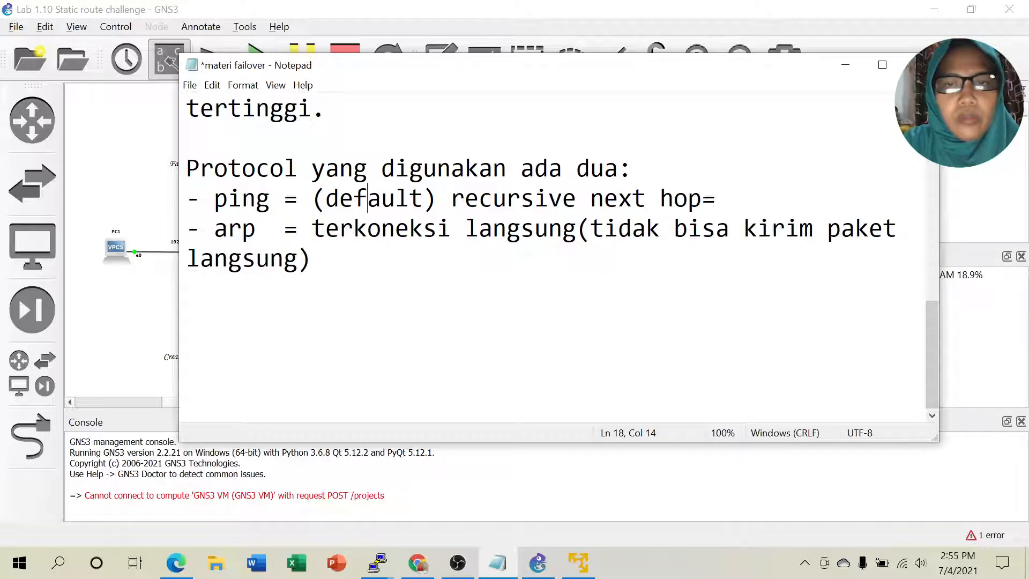
click(851, 74)
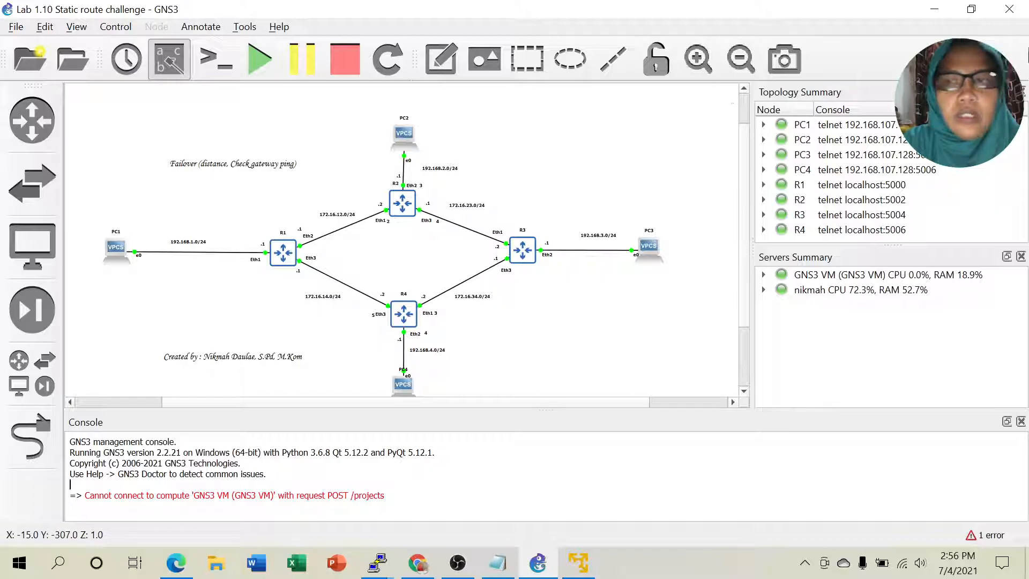
Step: Minimize GNS3, scroll the failover PDF through steps 5–7, and minimize Edge to the desktop
click(936, 11)
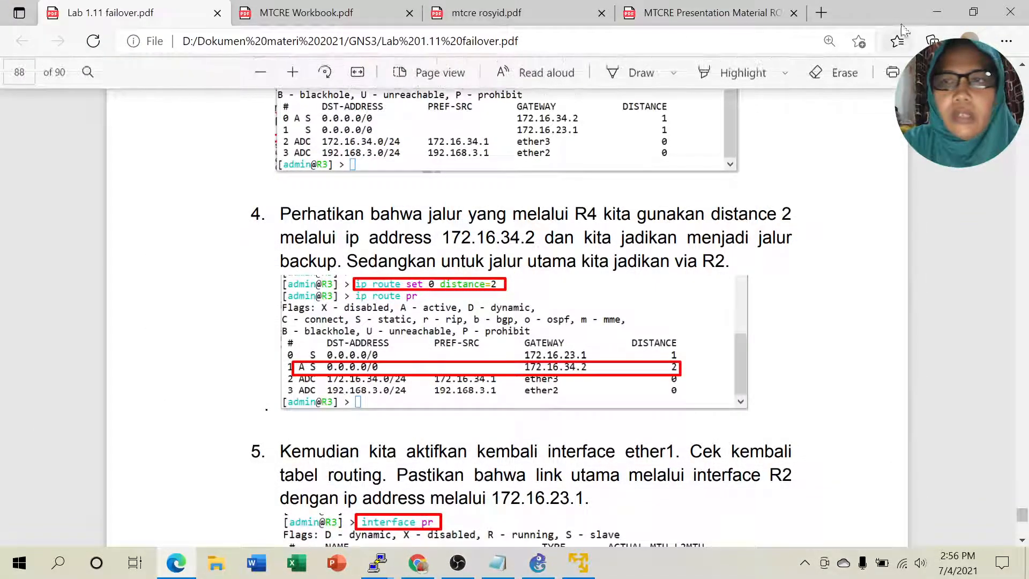
scroll(702, 319, down, 5)
scroll(702, 319, down, 15)
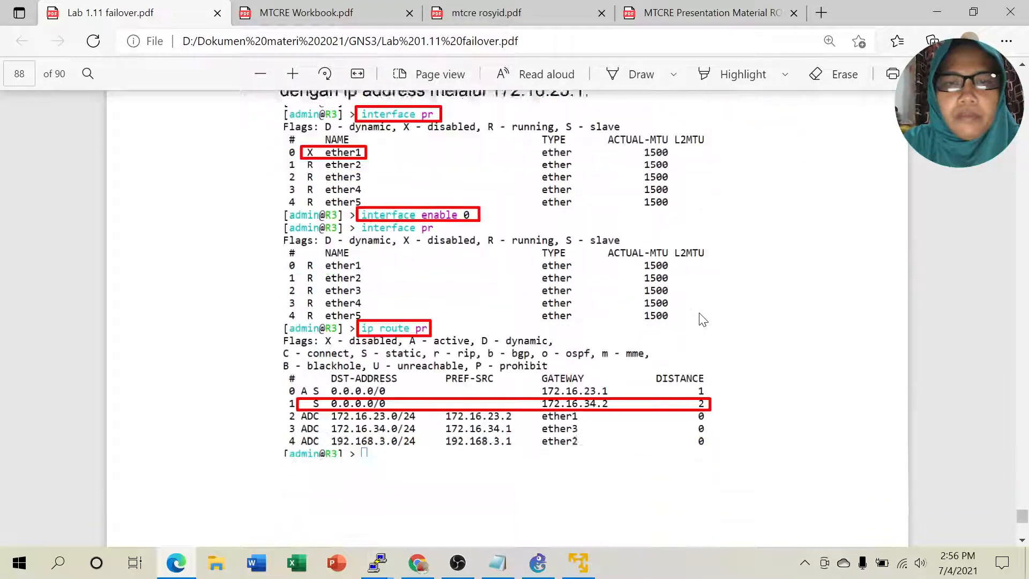
click(937, 12)
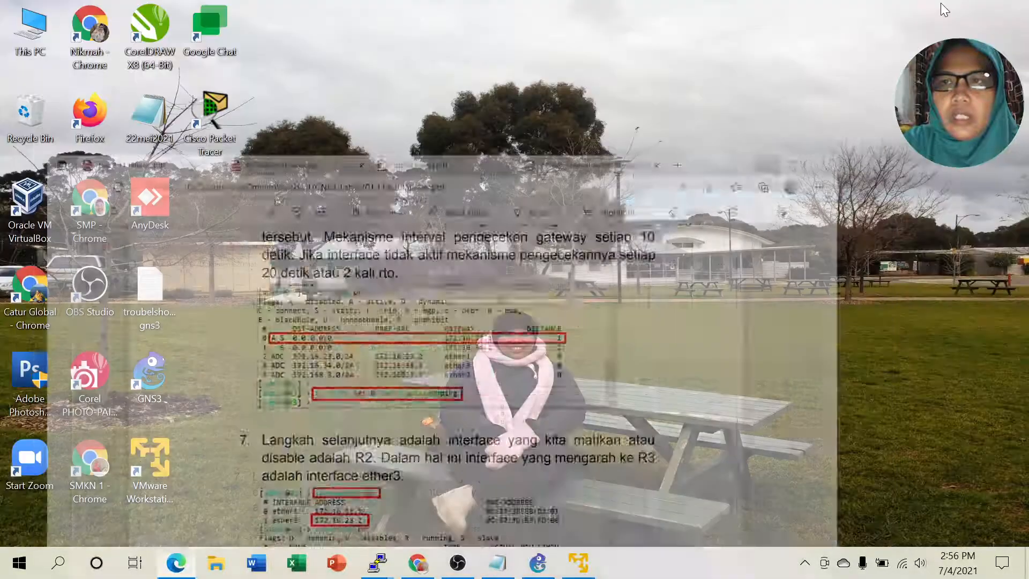